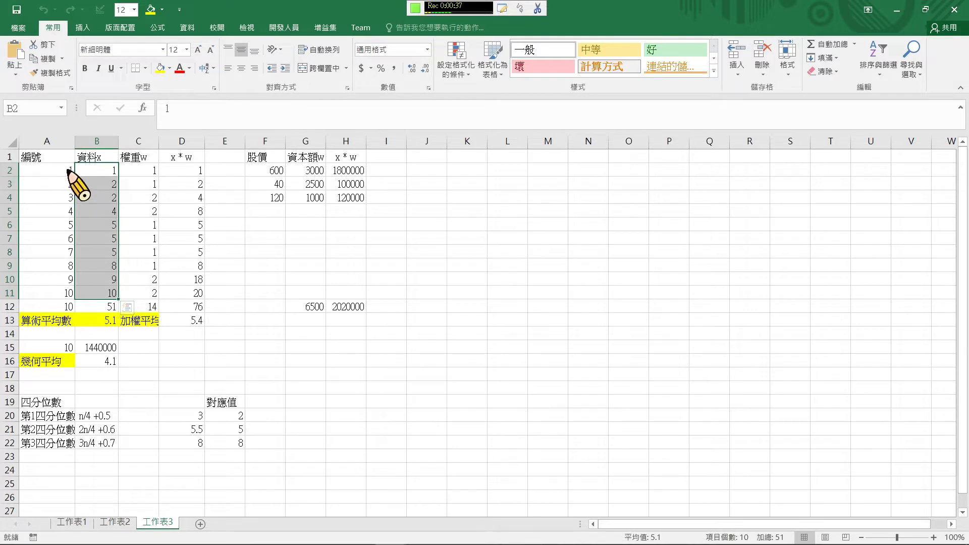
Step: Review the item numbers under 編號 in A2:A11
{"action": "left_click", "coordinate": [31, 158]}
{"action": "key", "text": "Down"}
{"action": "key", "text": "Down"}
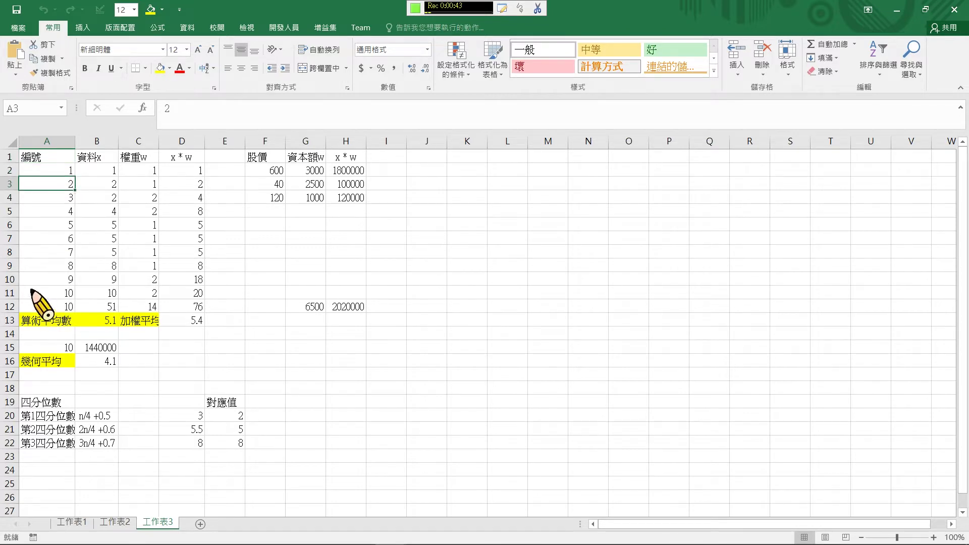
{"action": "left_click_drag", "start_coordinate": [23, 293], "coordinate": [72, 176]}
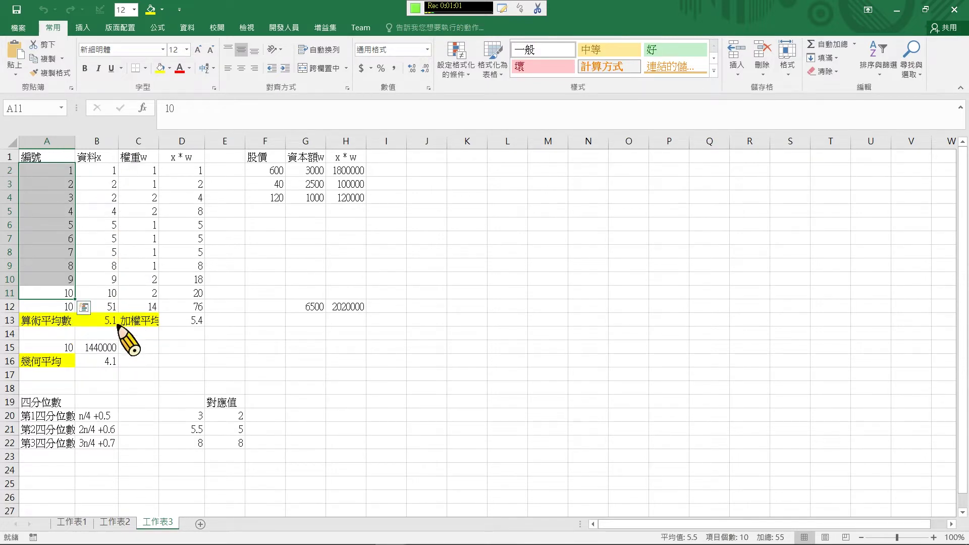
Step: Re-enter the total in B12 as the sum of the 資料x values in B2:B11
{"action": "left_click", "coordinate": [109, 305]}
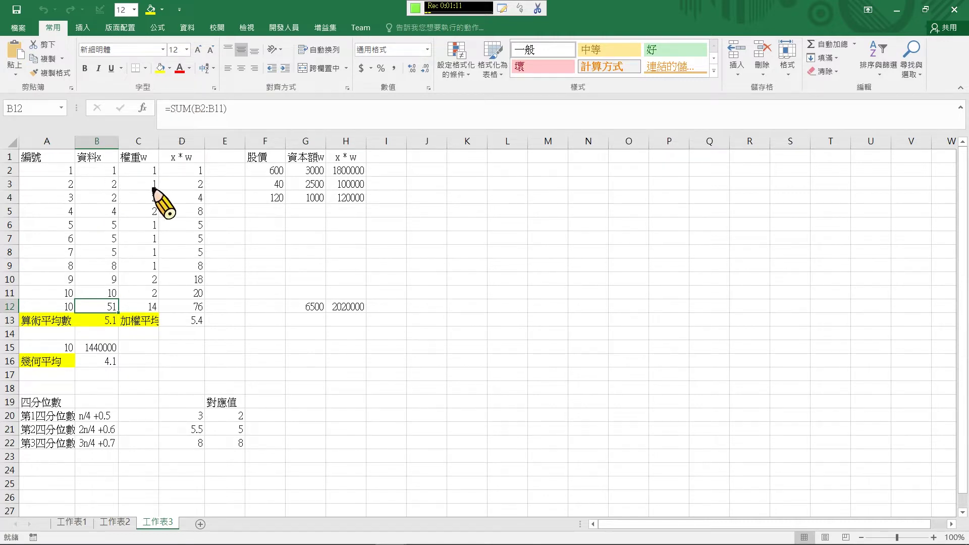
{"action": "left_click", "coordinate": [855, 44]}
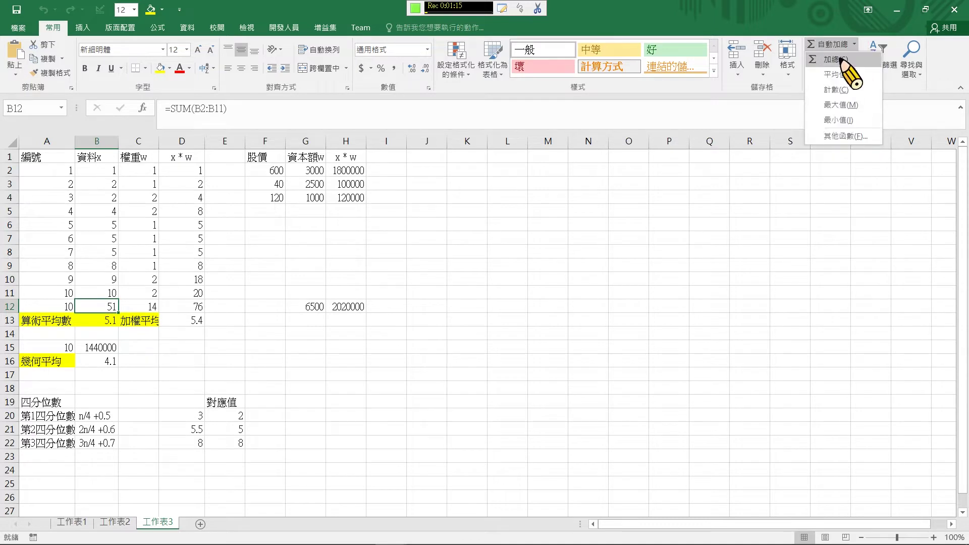
{"action": "left_click", "coordinate": [841, 60]}
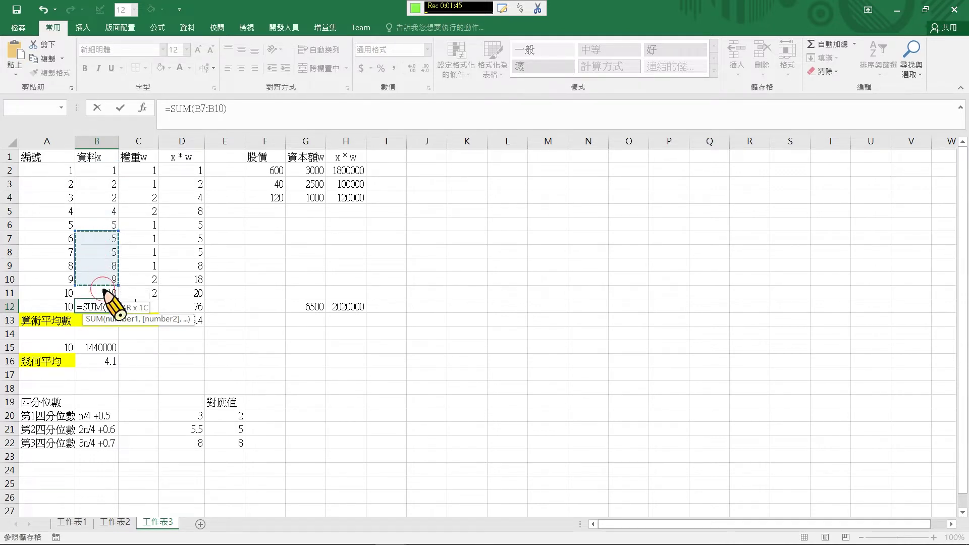
{"action": "left_click_drag", "start_coordinate": [103, 292], "coordinate": [104, 292]}
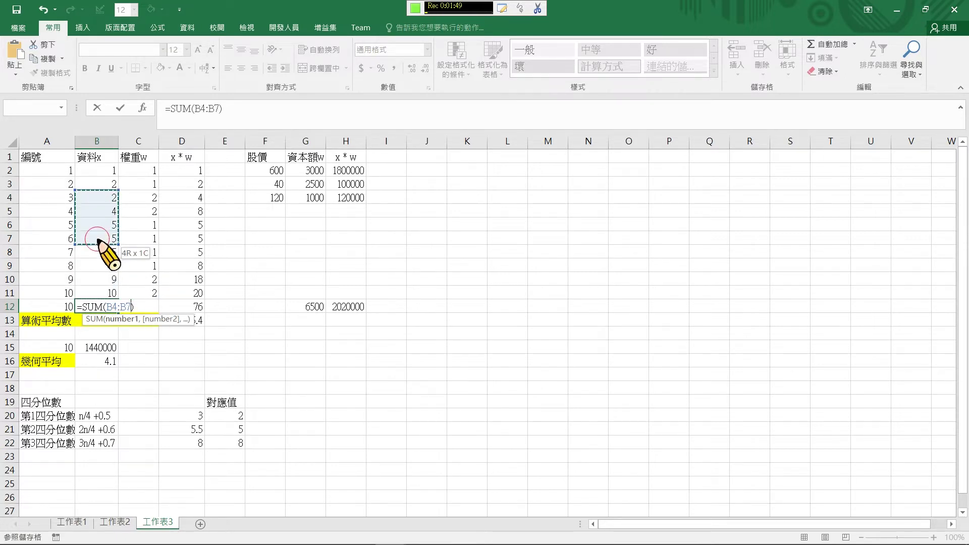
{"action": "left_click_drag", "start_coordinate": [97, 240], "coordinate": [97, 239]}
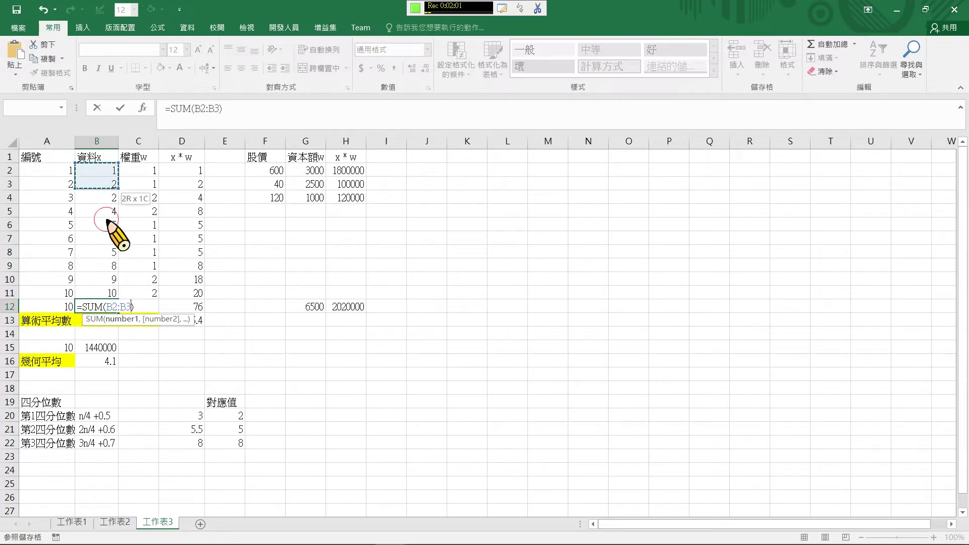
{"action": "left_click_drag", "start_coordinate": [111, 279], "coordinate": [112, 293]}
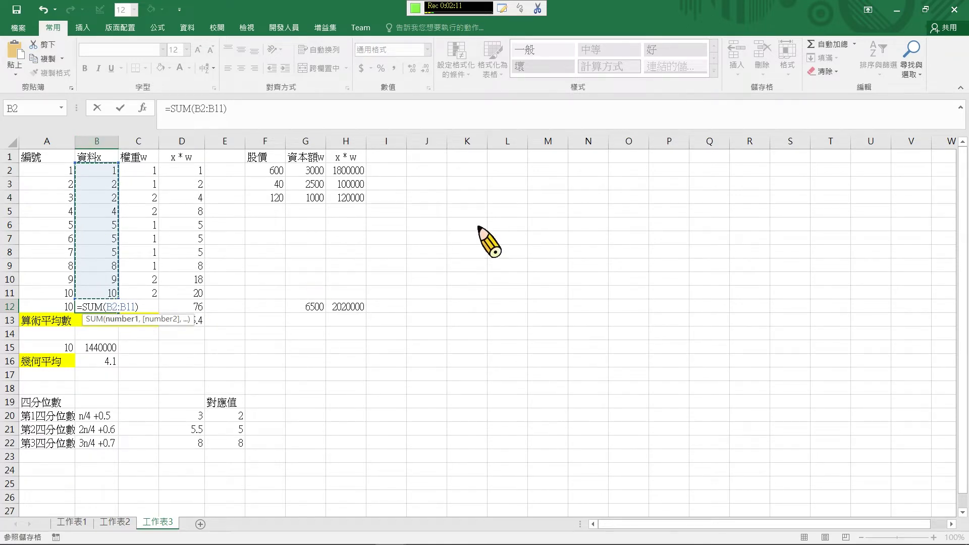
{"action": "key", "text": "Return"}
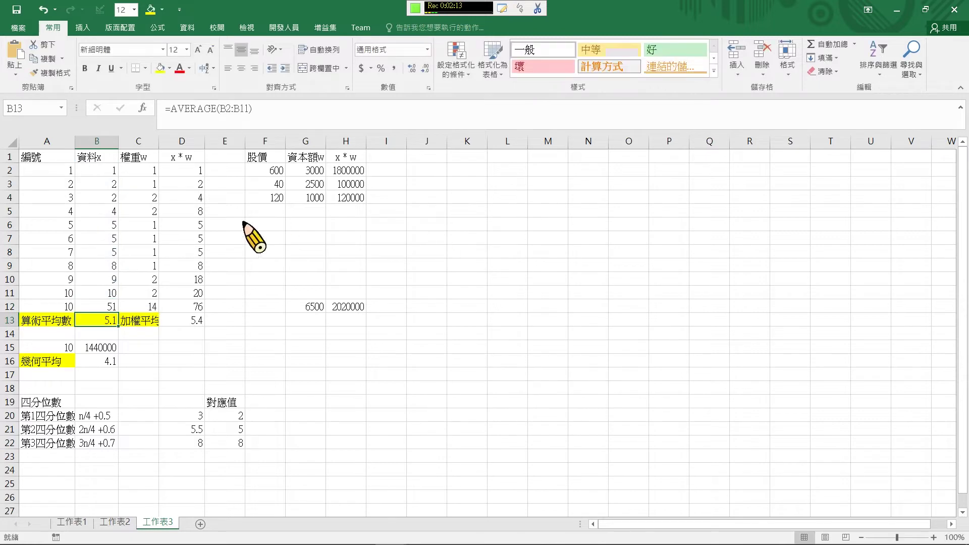
{"action": "key", "text": "Up"}
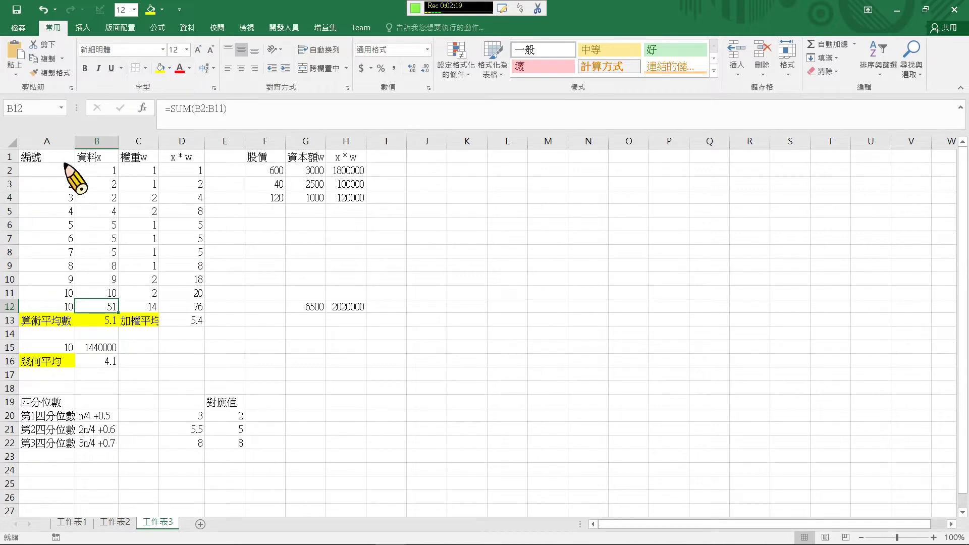
Step: Examine the 算術平均數 formula in B13 and the data range B2:B11 that it averages
{"action": "left_click", "coordinate": [106, 321]}
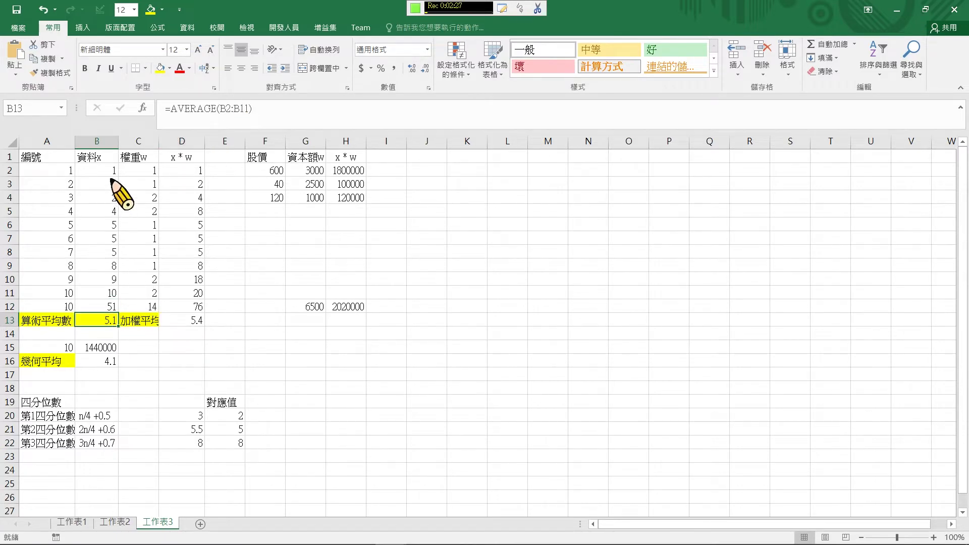
{"action": "left_click_drag", "start_coordinate": [115, 172], "coordinate": [119, 299]}
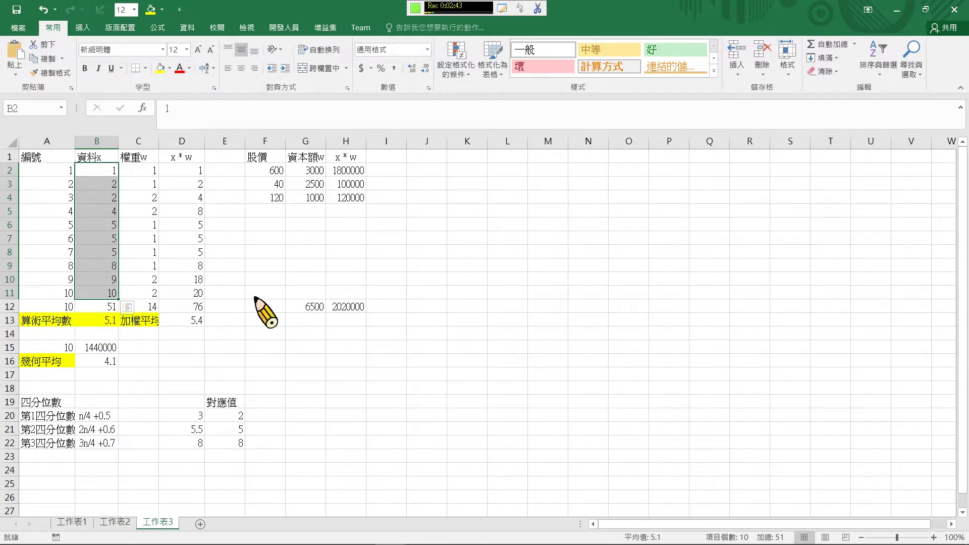
{"action": "key", "text": "Return"}
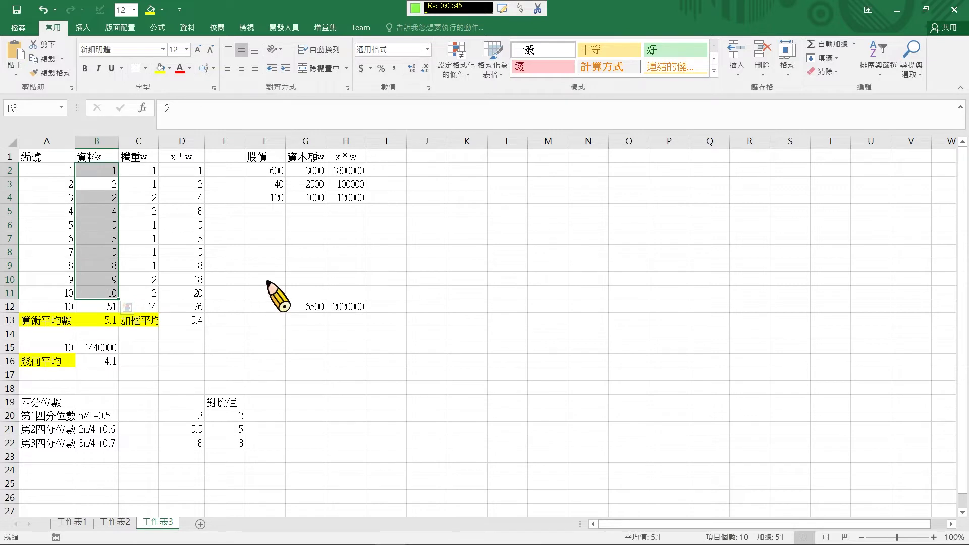
{"action": "key", "text": "Return"}
{"action": "key", "text": "Return"}
{"action": "key", "text": "Return"}
{"action": "key", "text": "Return"}
{"action": "key", "text": "Return"}
{"action": "key", "text": "Return"}
{"action": "key", "text": "Return"}
{"action": "key", "text": "Return"}
{"action": "key", "text": "Return"}
{"action": "key", "text": "Return"}
{"action": "left_click", "coordinate": [546, 307]}
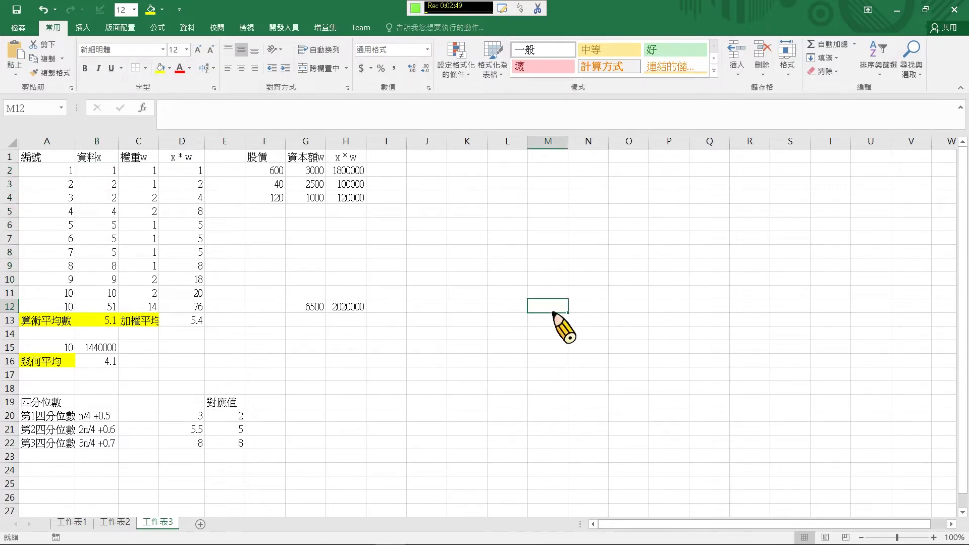
Step: Count the 資料x values B2:B11 in cell B14 with the COUNT function
{"action": "left_click", "coordinate": [99, 334]}
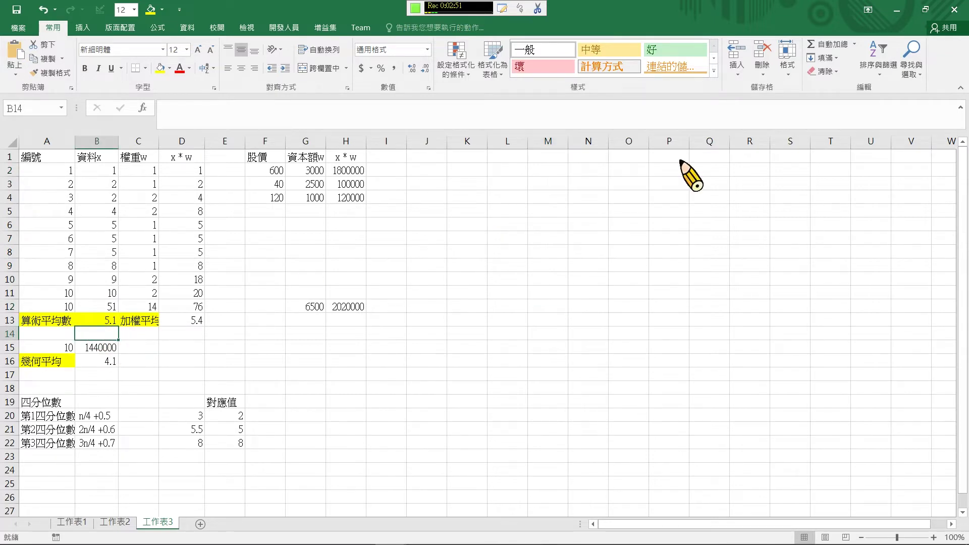
{"action": "left_click", "coordinate": [855, 44]}
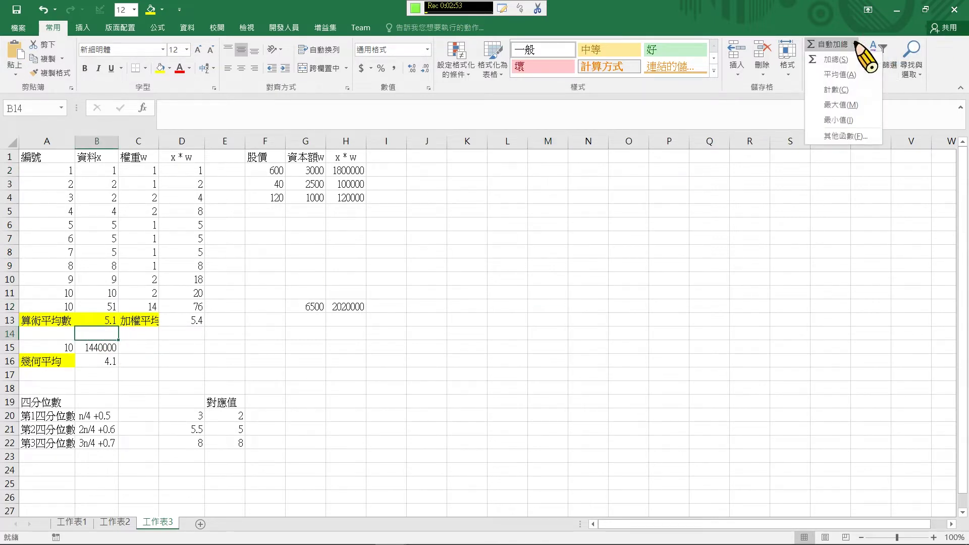
{"action": "left_click", "coordinate": [848, 90]}
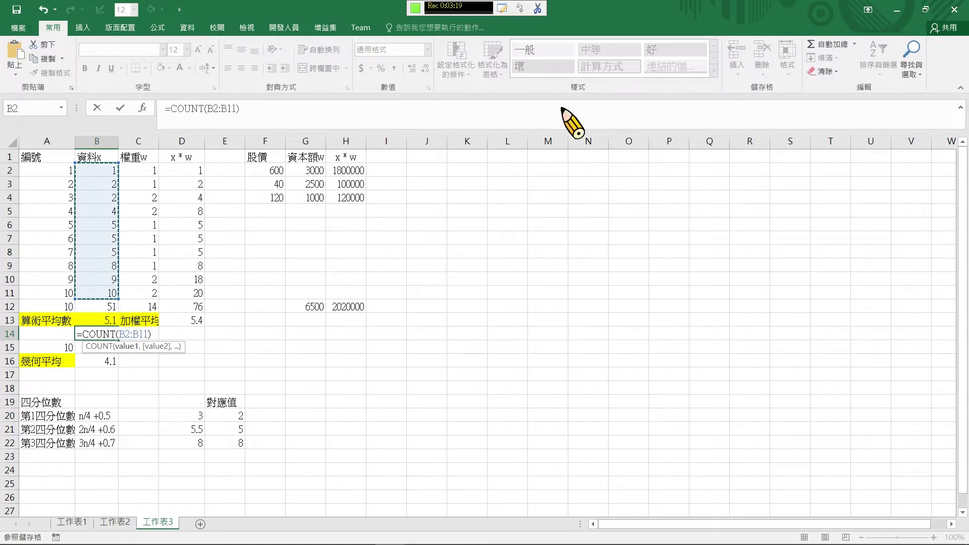
{"action": "key", "text": "Return"}
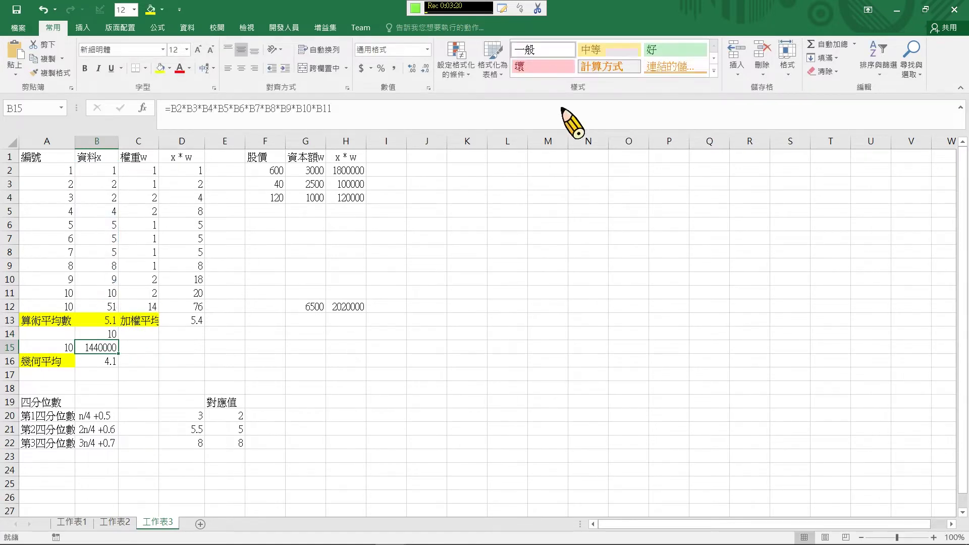
{"action": "left_click", "coordinate": [103, 334]}
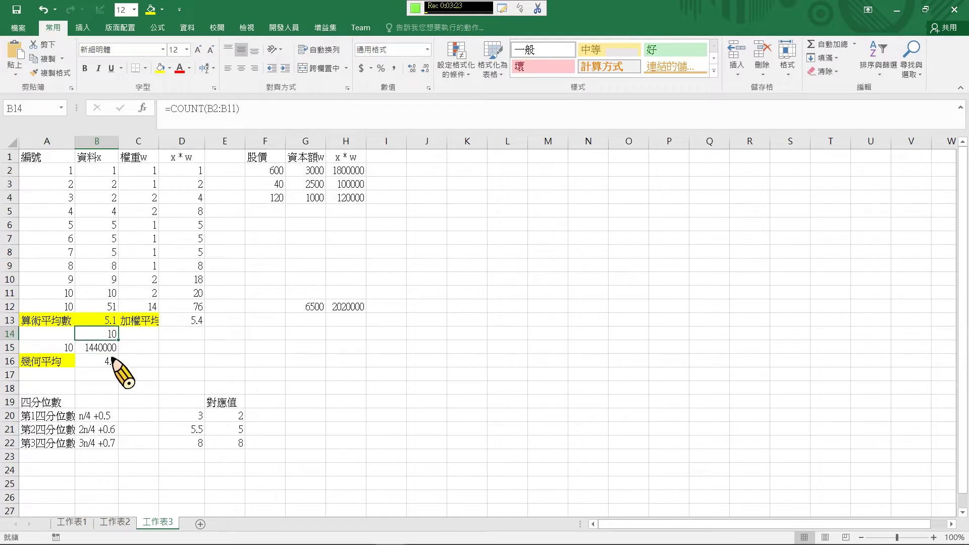
Step: Compare the arithmetic mean formula in B13 with the product formula in B15 and the 幾何平均 formula in B16
{"action": "left_click", "coordinate": [105, 317]}
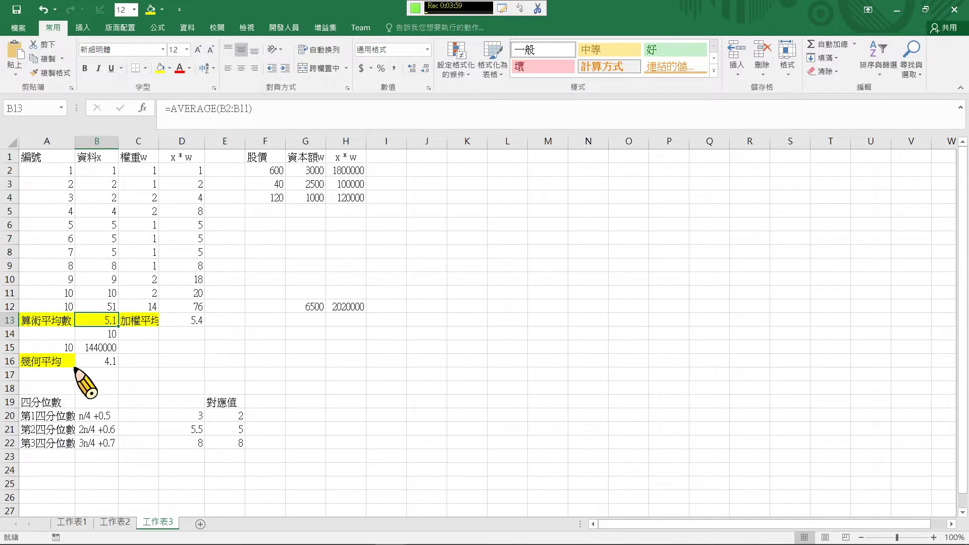
{"action": "left_click", "coordinate": [101, 348]}
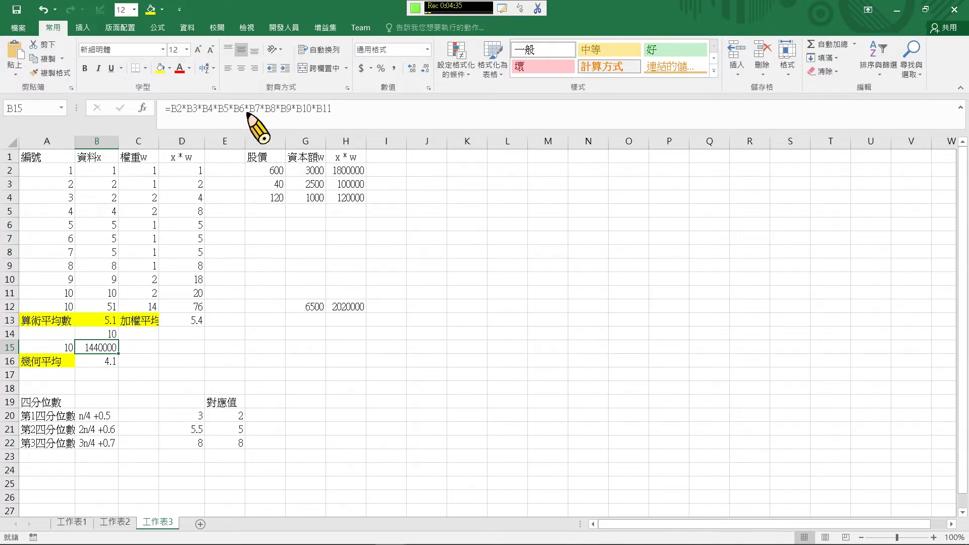
{"action": "left_click", "coordinate": [97, 362]}
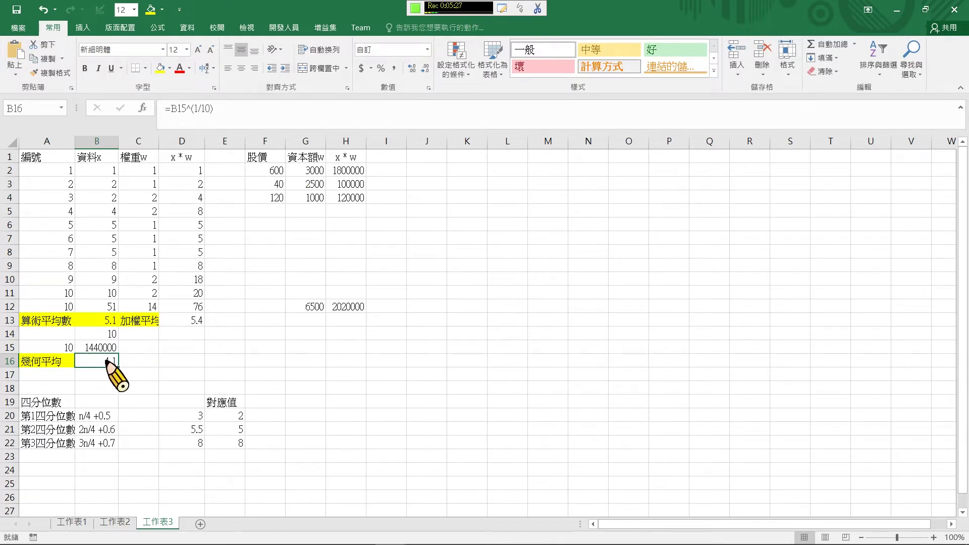
{"action": "left_click", "coordinate": [33, 362]}
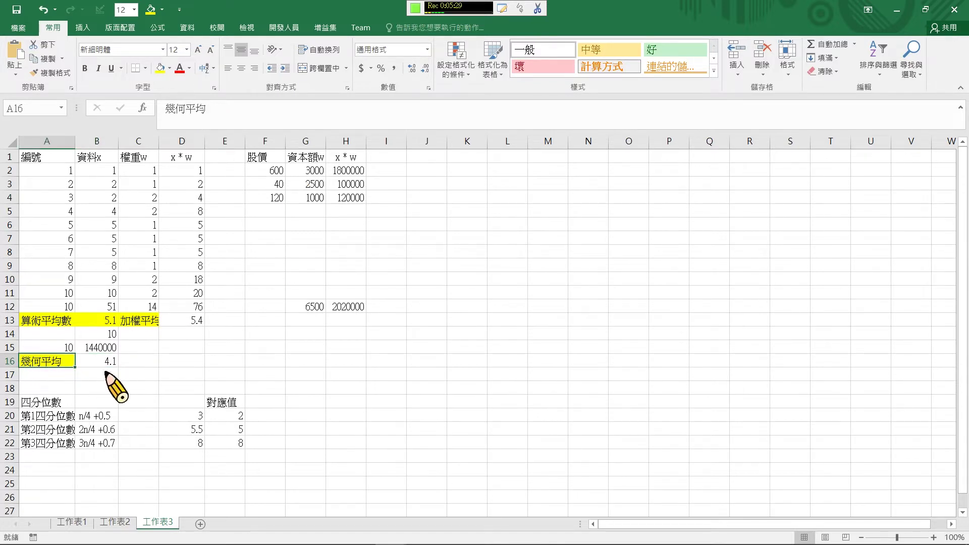
{"action": "left_click", "coordinate": [99, 361]}
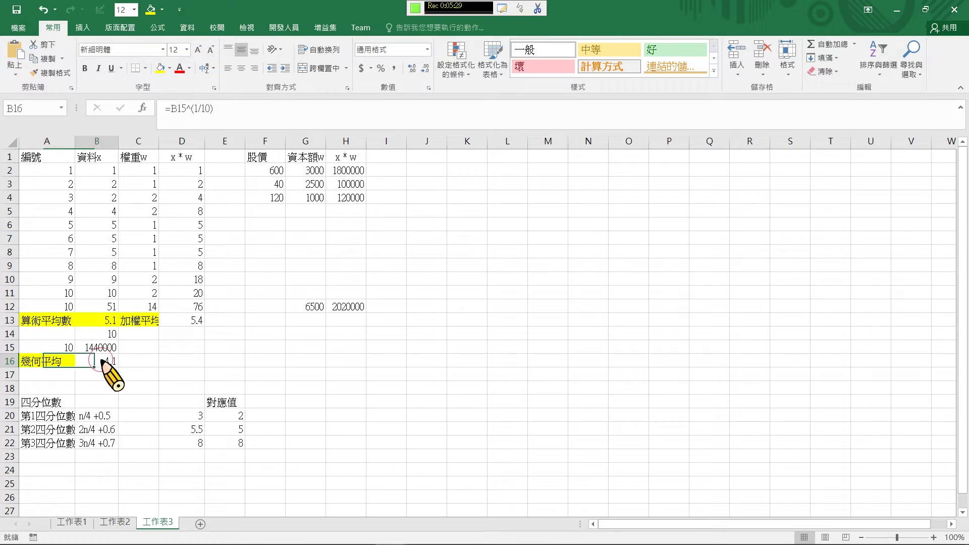
{"action": "left_click", "coordinate": [98, 321]}
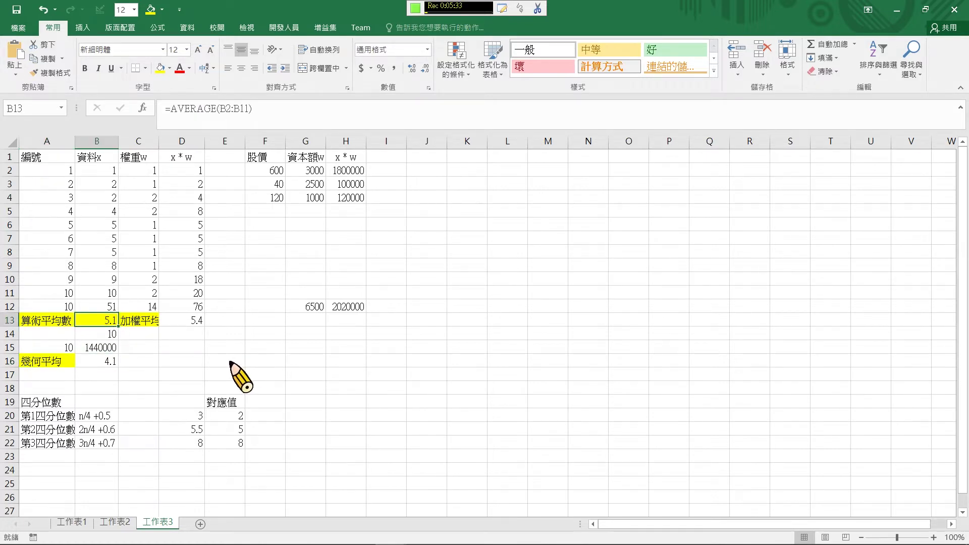
{"action": "left_click", "coordinate": [104, 362]}
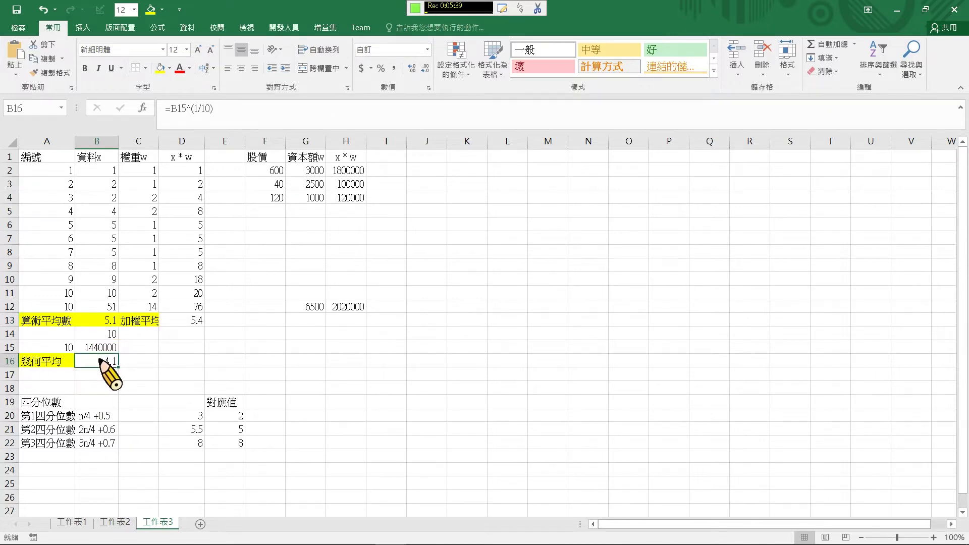
Step: Replace the content of A15 with the label 乘機 and save the workbook
{"action": "double_click", "coordinate": [56, 348]}
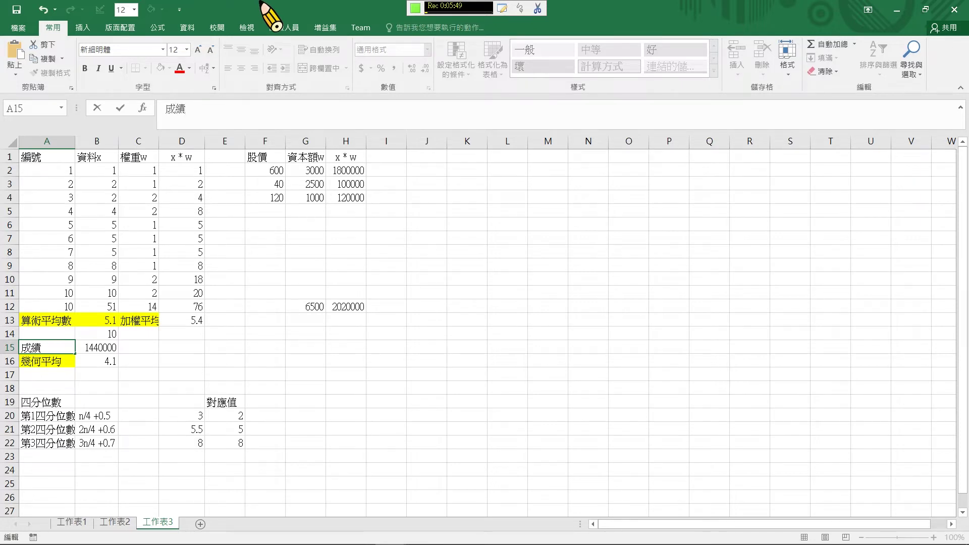
{"action": "key", "text": "Down"}
{"action": "key", "text": "Down"}
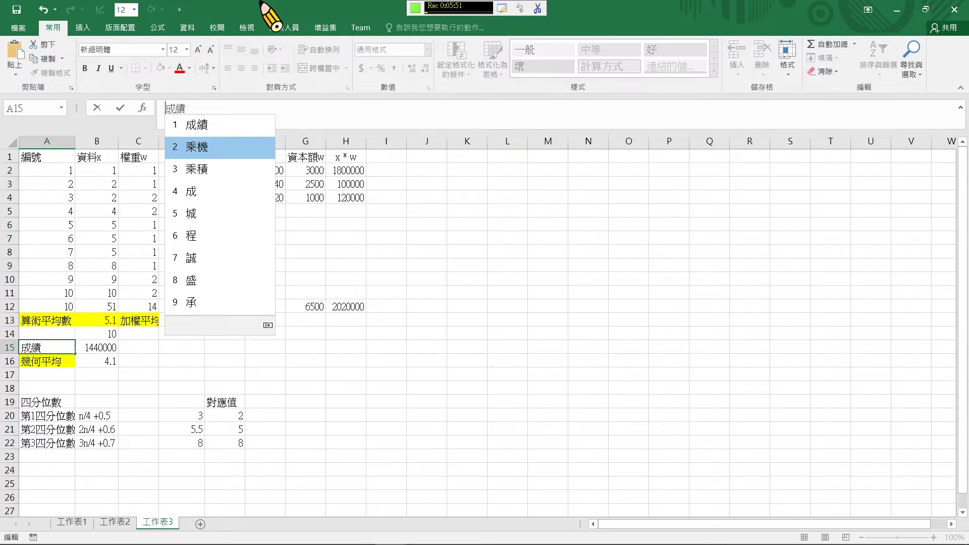
{"action": "key", "text": "Return"}
{"action": "key", "text": "Return"}
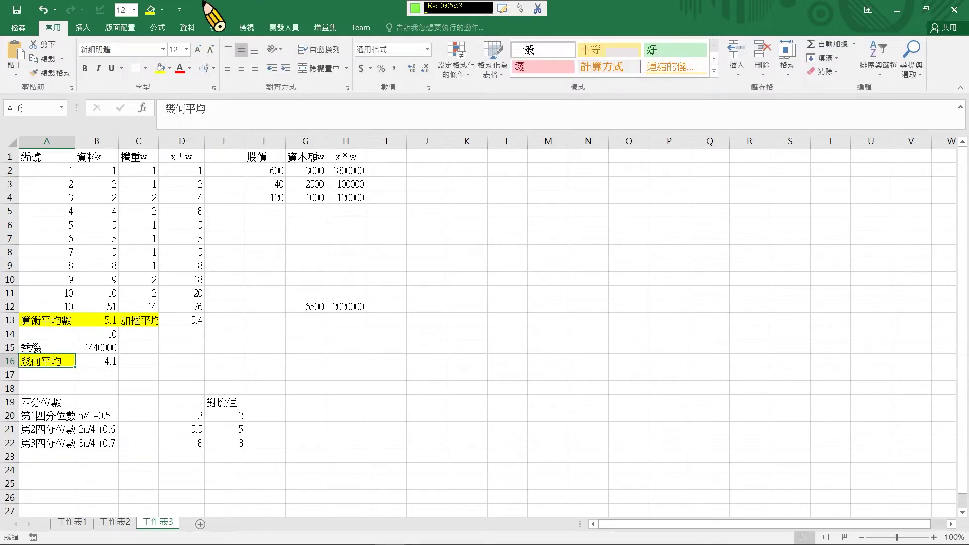
{"action": "left_click", "coordinate": [115, 358]}
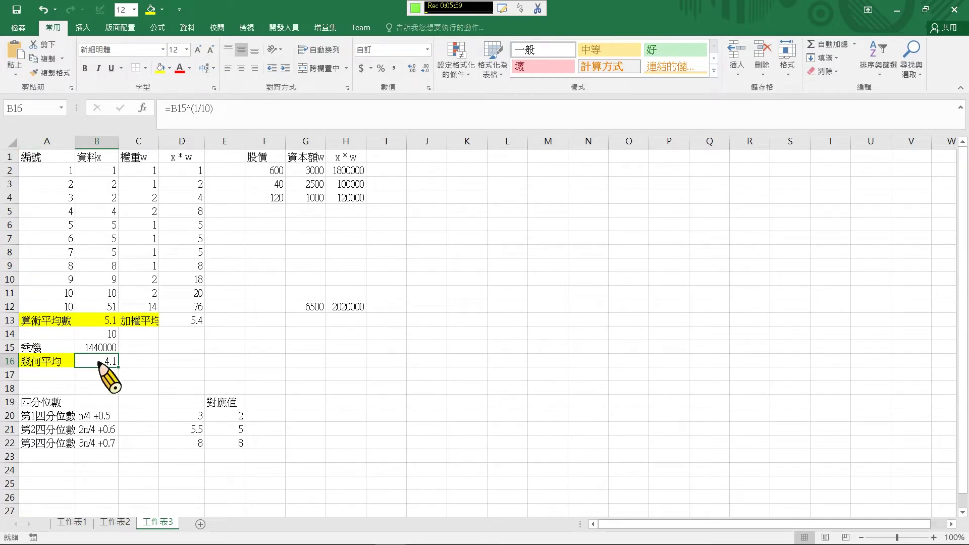
{"action": "left_click", "coordinate": [19, 9]}
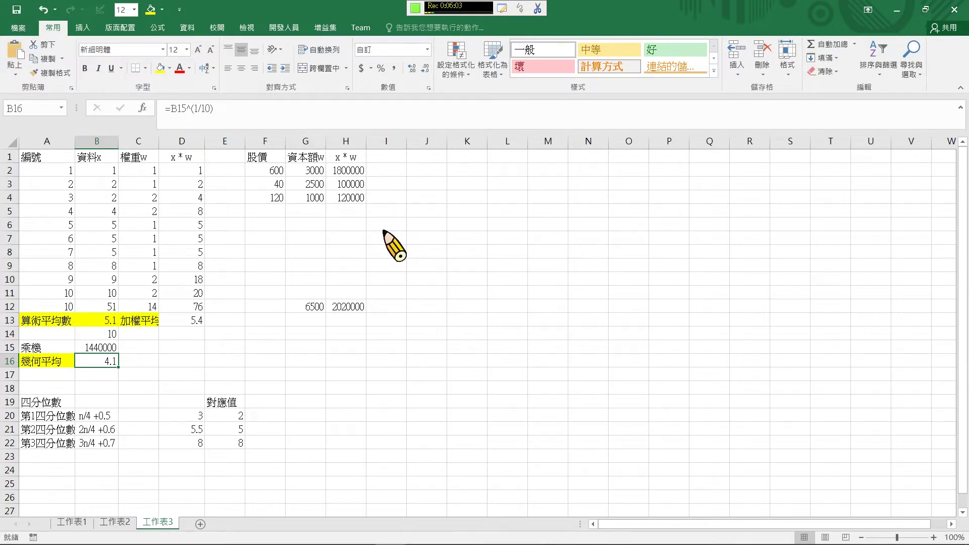
{"action": "left_click", "coordinate": [416, 8]}
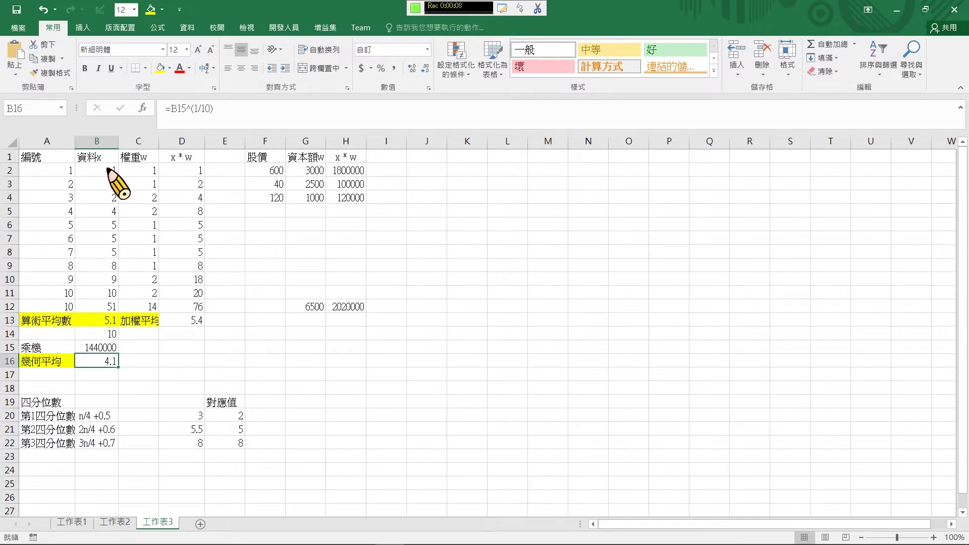
Step: Examine the 資料x values in B2:B11, the weights in C2:C11 and the x * w formula in D2
{"action": "left_click_drag", "start_coordinate": [107, 171], "coordinate": [101, 293]}
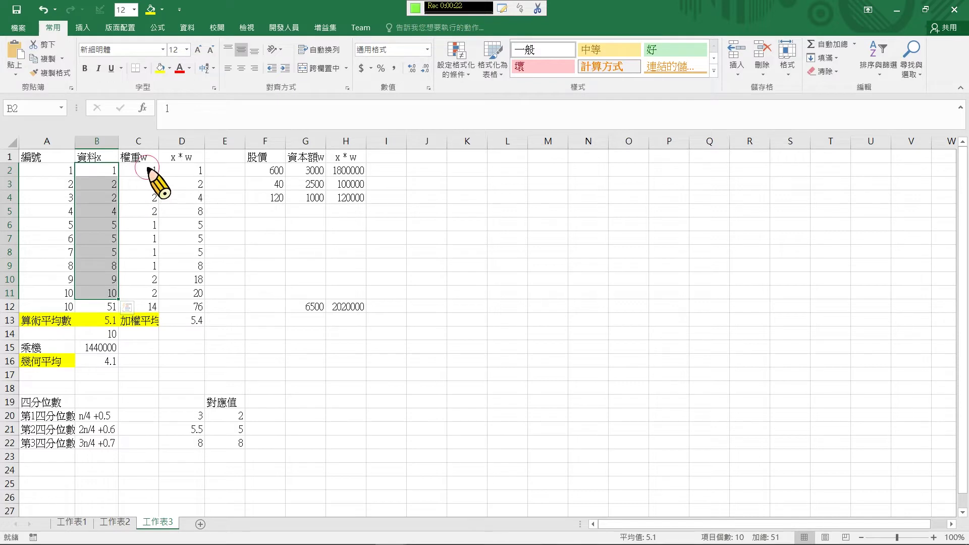
{"action": "mouse_move", "coordinate": [148, 168]}
{"action": "left_mouse_down"}
{"action": "mouse_move", "coordinate": [148, 288]}
{"action": "mouse_move", "coordinate": [165, 292]}
{"action": "left_mouse_up"}
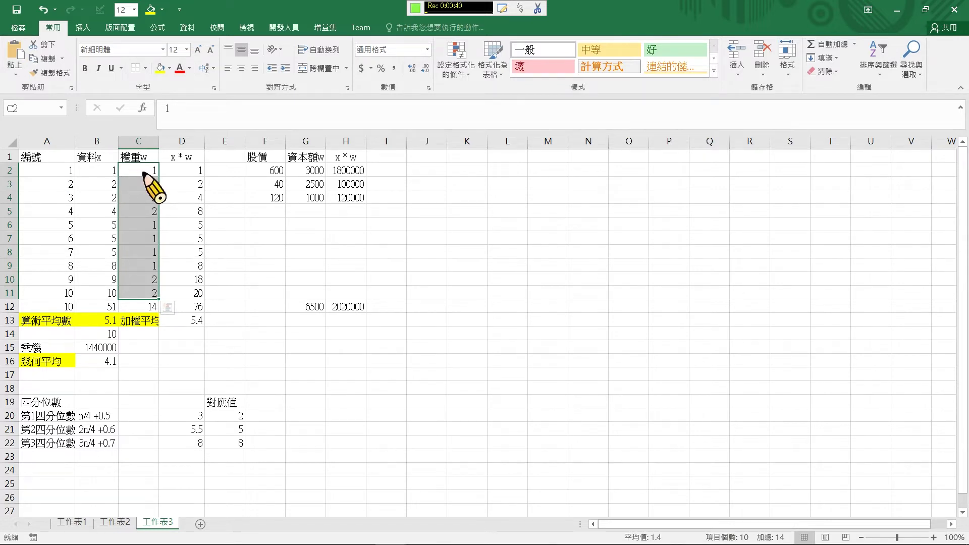
{"action": "left_click", "coordinate": [192, 174]}
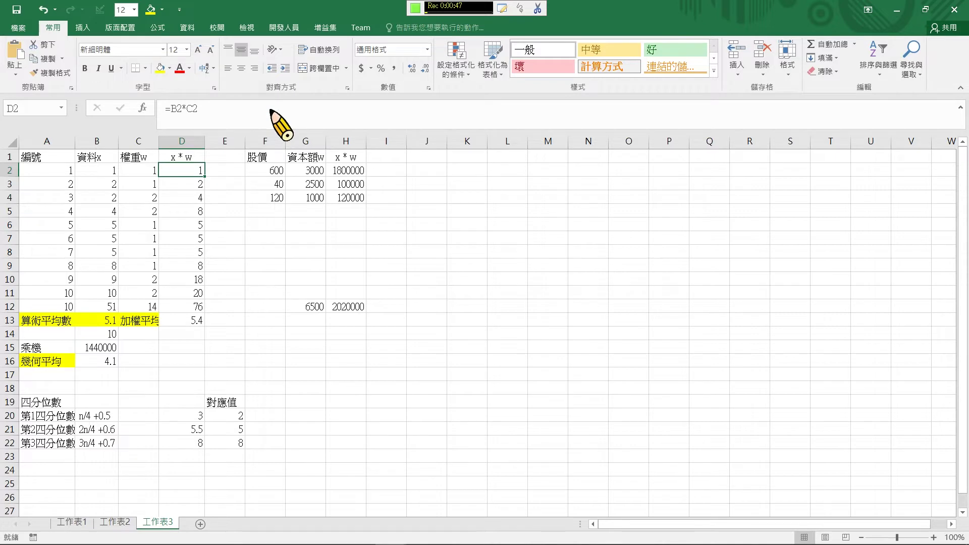
Step: Enter the x * w formula =B2*C2 in D2 and fill it down through D11
{"action": "type", "text": "="}
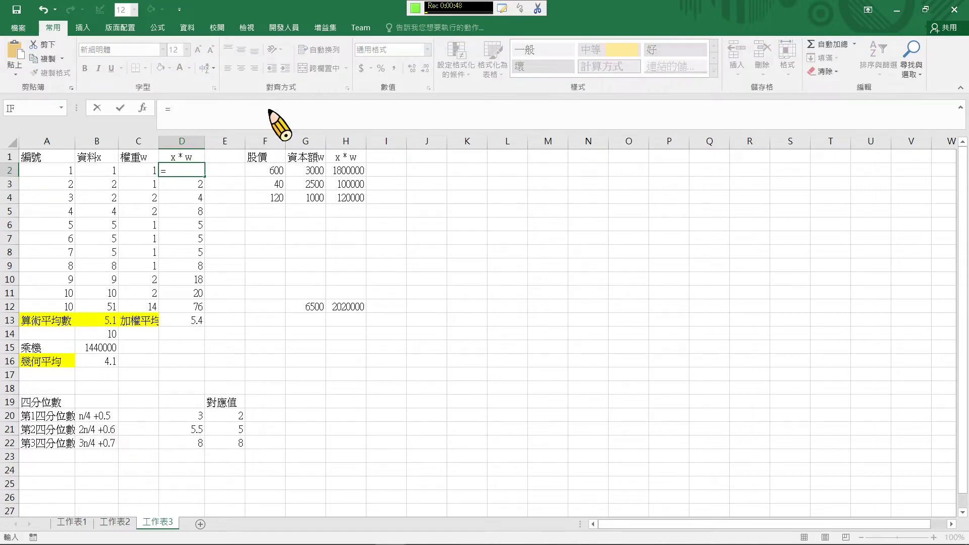
{"action": "left_click", "coordinate": [99, 171]}
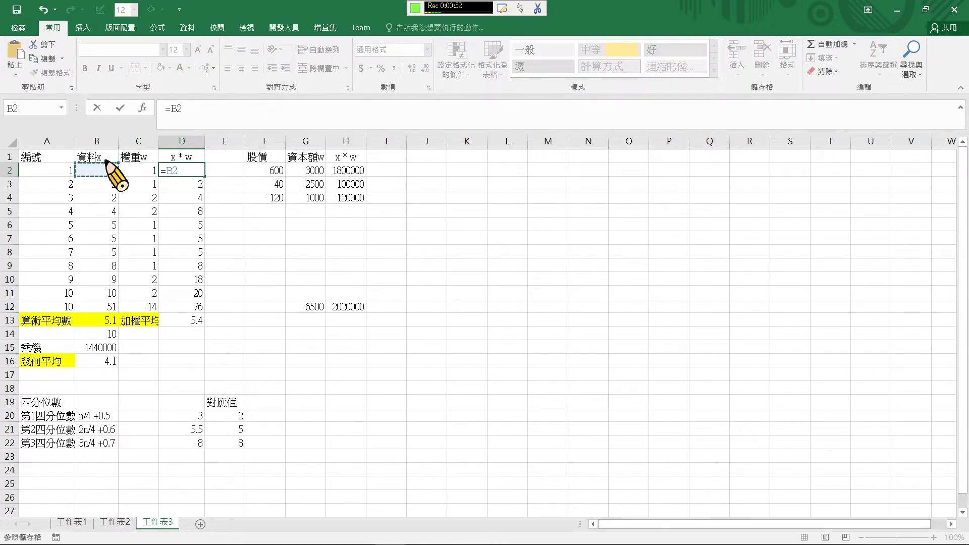
{"action": "left_click", "coordinate": [138, 171]}
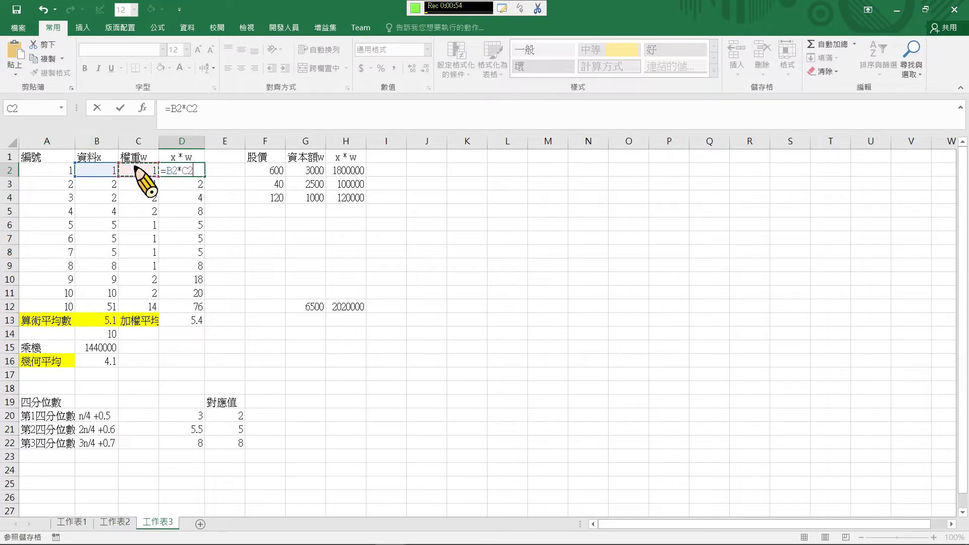
{"action": "key", "text": "ctrl+Return"}
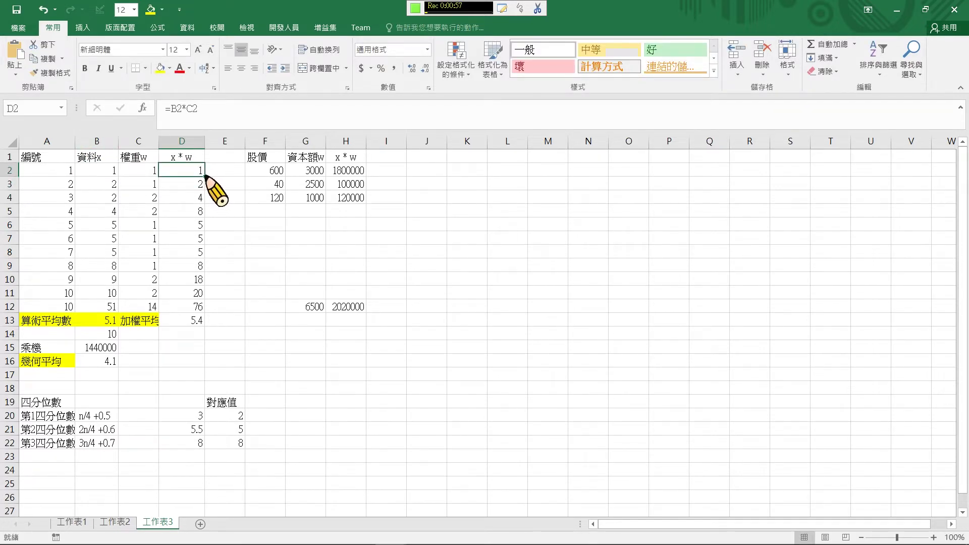
{"action": "left_click_drag", "start_coordinate": [205, 175], "coordinate": [205, 308]}
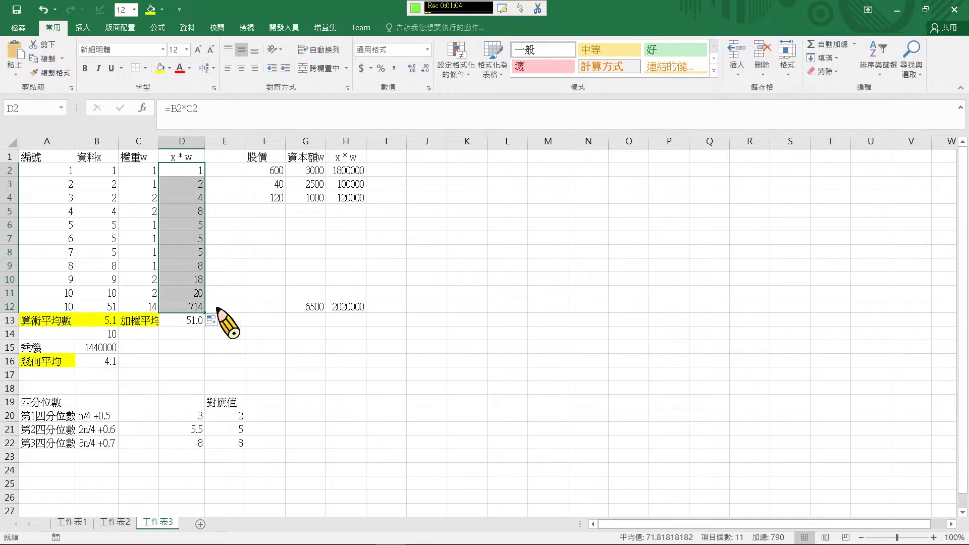
{"action": "left_click", "coordinate": [43, 9]}
{"action": "left_click_drag", "start_coordinate": [206, 177], "coordinate": [202, 298]}
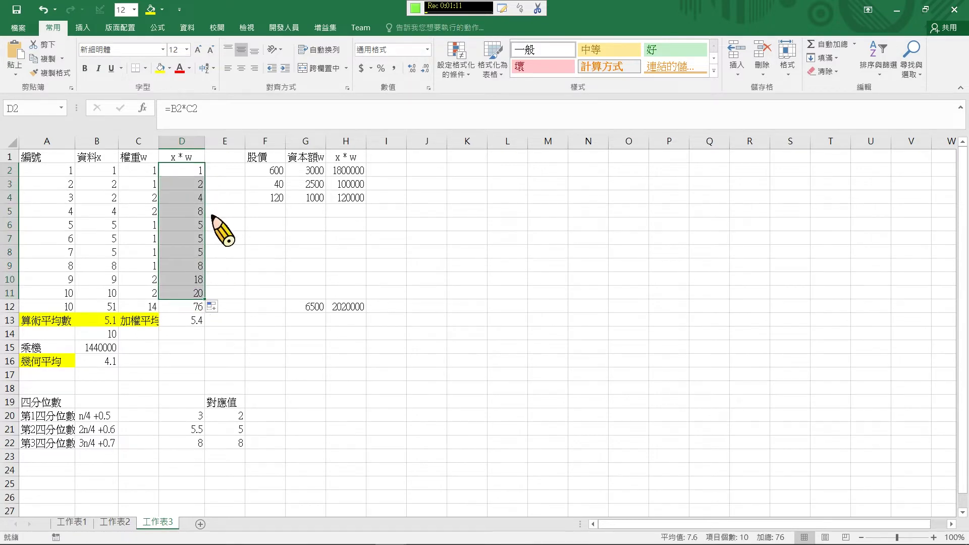
Step: Examine the product formula in D3, the sum formula in D12 and the 加權平均 formula in D13, including the ranges they use
{"action": "left_click", "coordinate": [191, 182]}
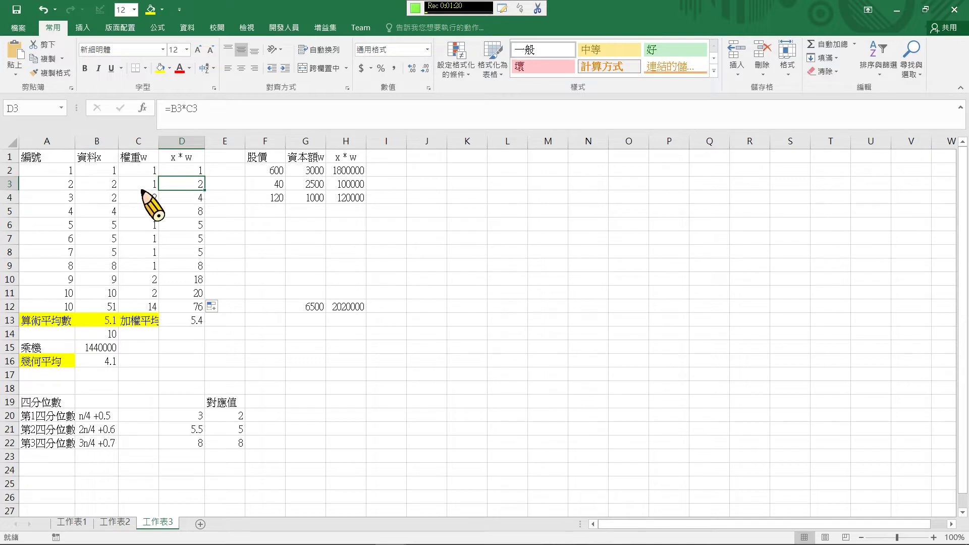
{"action": "left_click", "coordinate": [185, 109]}
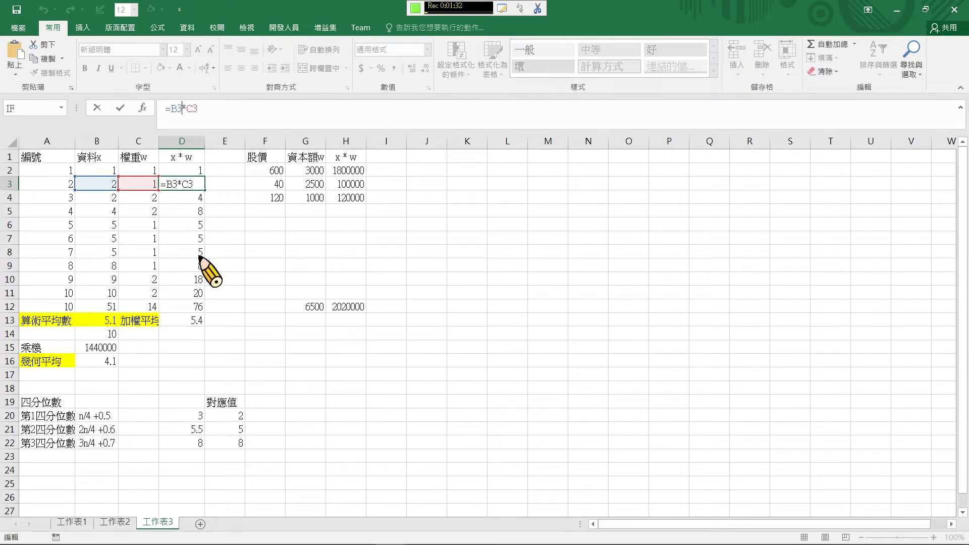
{"action": "key", "text": "Return"}
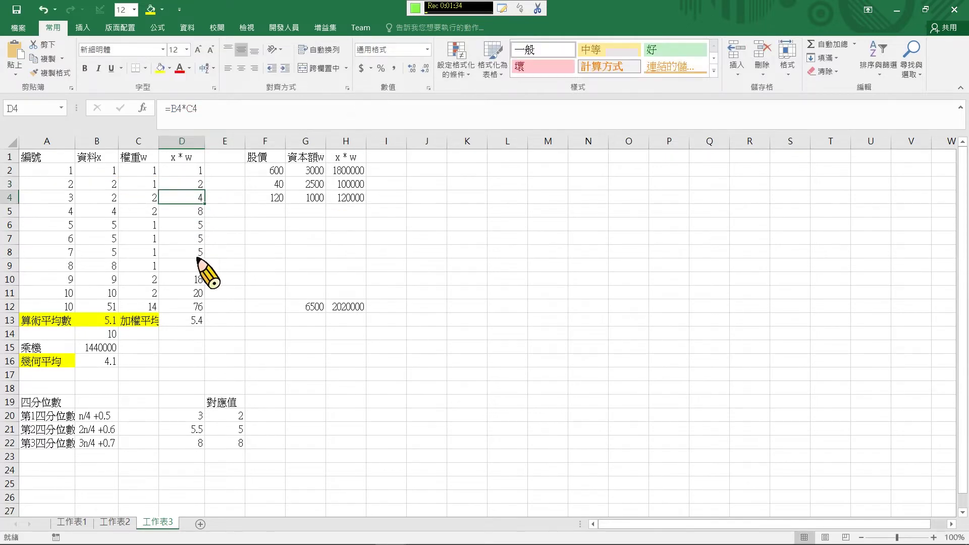
{"action": "left_click", "coordinate": [194, 309]}
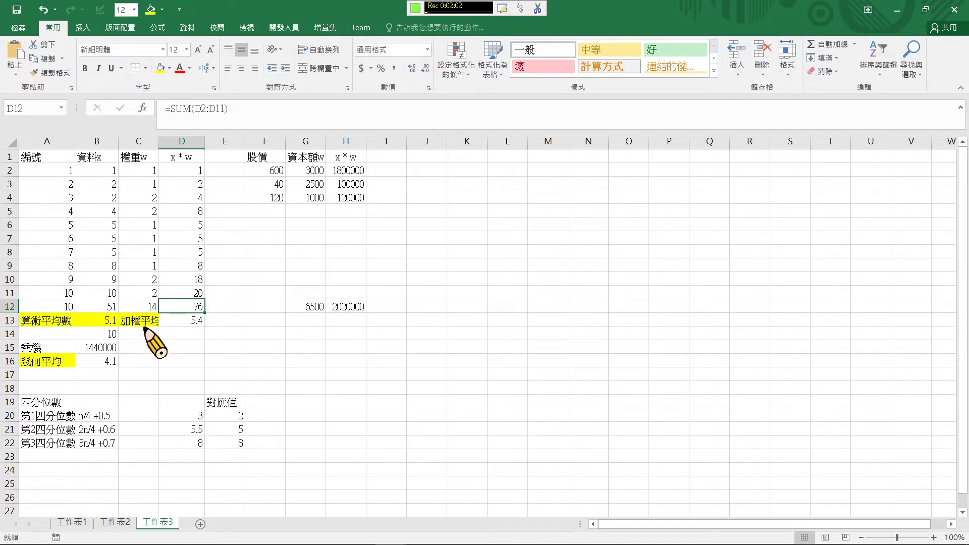
{"action": "left_click", "coordinate": [192, 323]}
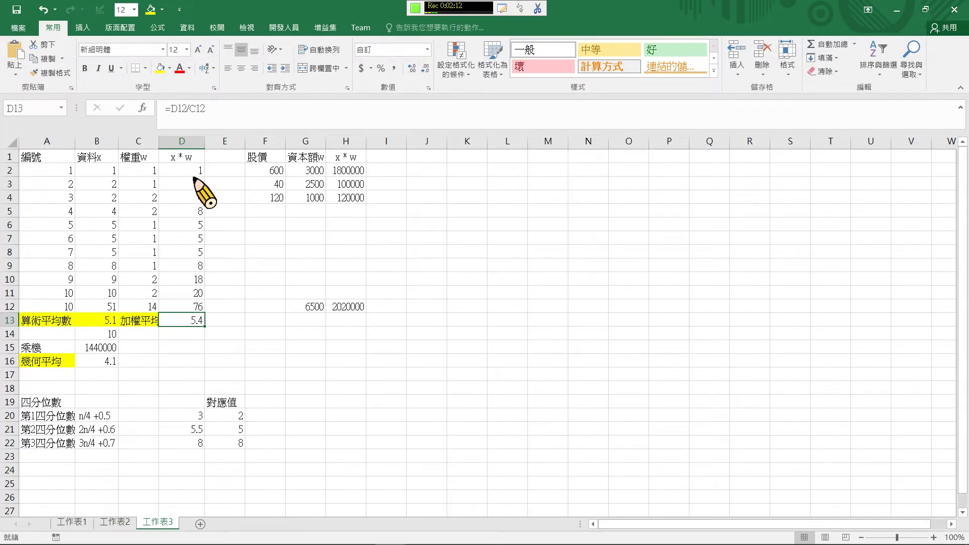
{"action": "left_click_drag", "start_coordinate": [190, 171], "coordinate": [204, 309]}
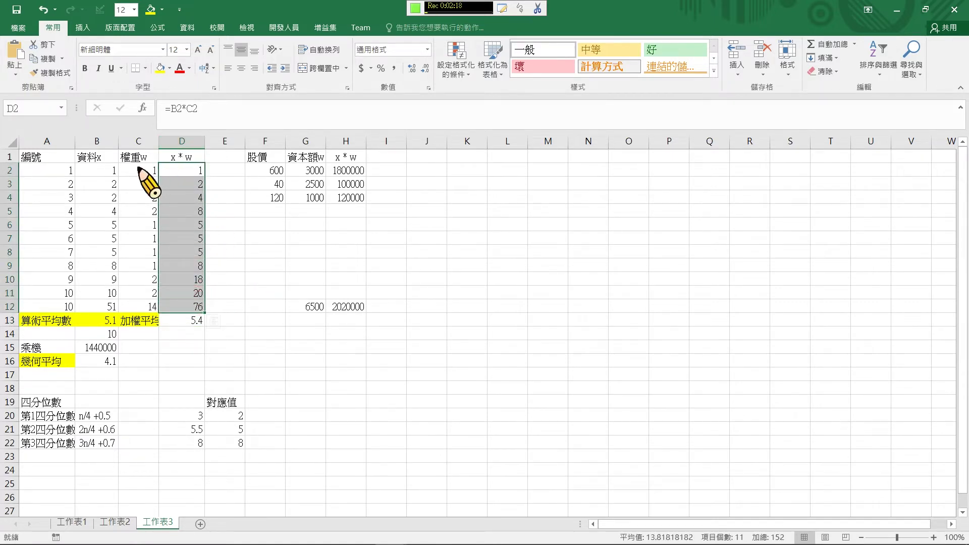
{"action": "left_click_drag", "start_coordinate": [144, 169], "coordinate": [154, 295]}
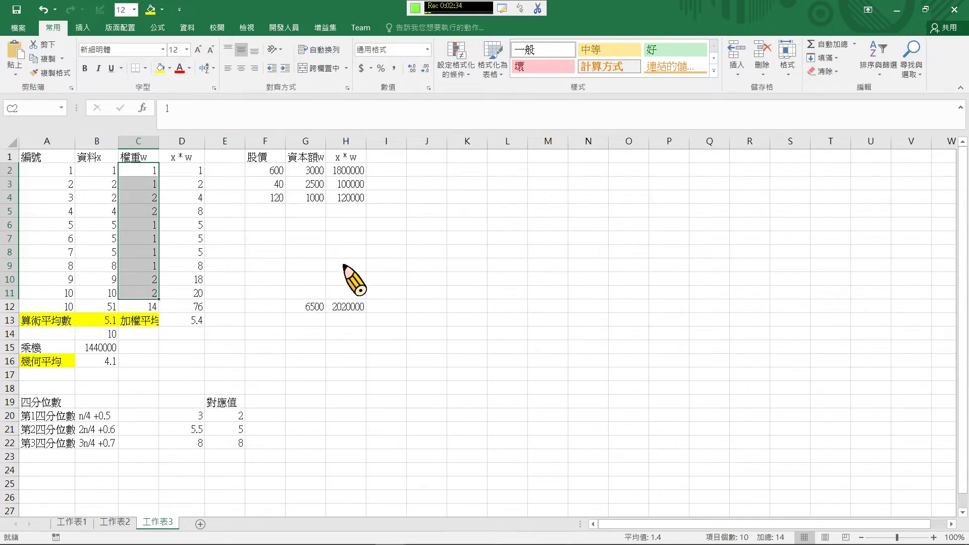
Step: Examine the 股價, 資本額w and x * w cells of the stock example row by row in F2:H4
{"action": "left_click", "coordinate": [264, 168]}
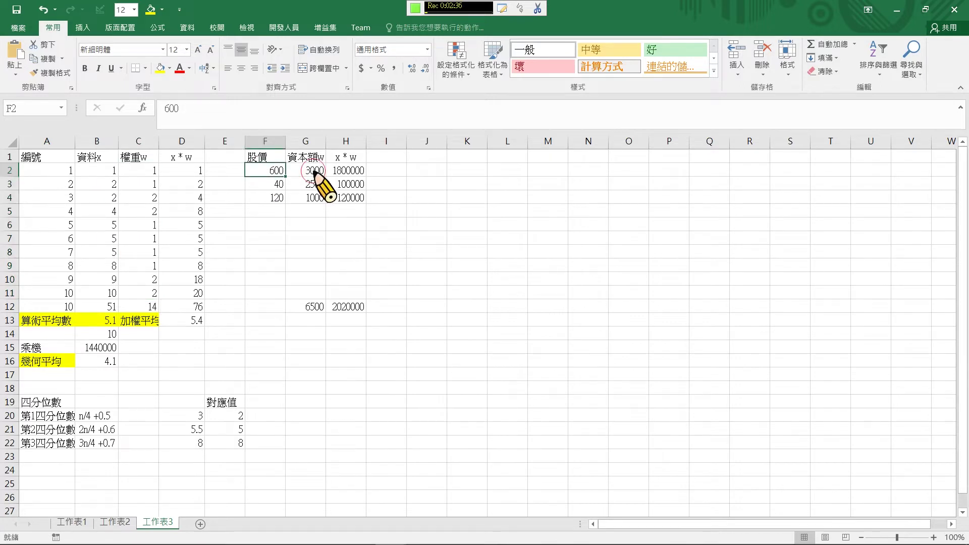
{"action": "left_click", "coordinate": [319, 173]}
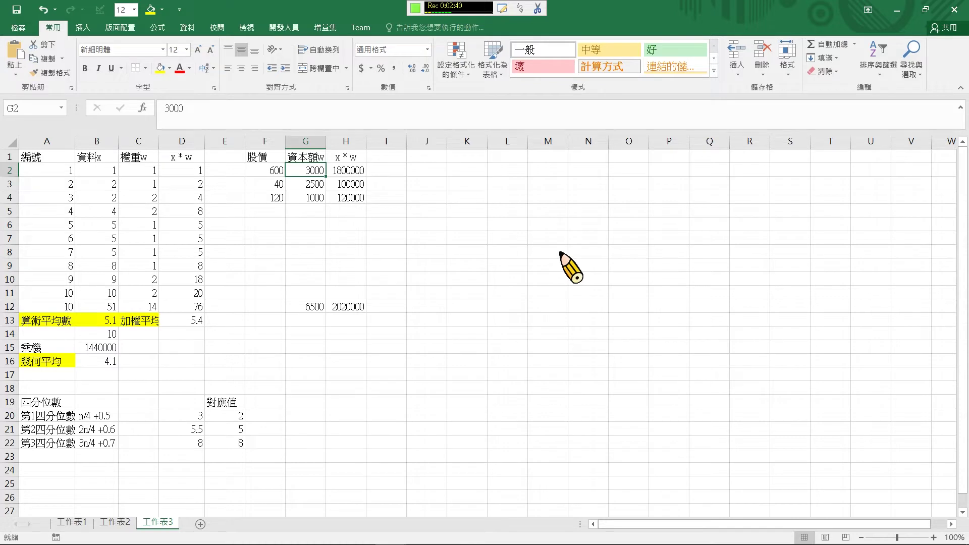
{"action": "left_click", "coordinate": [273, 171]}
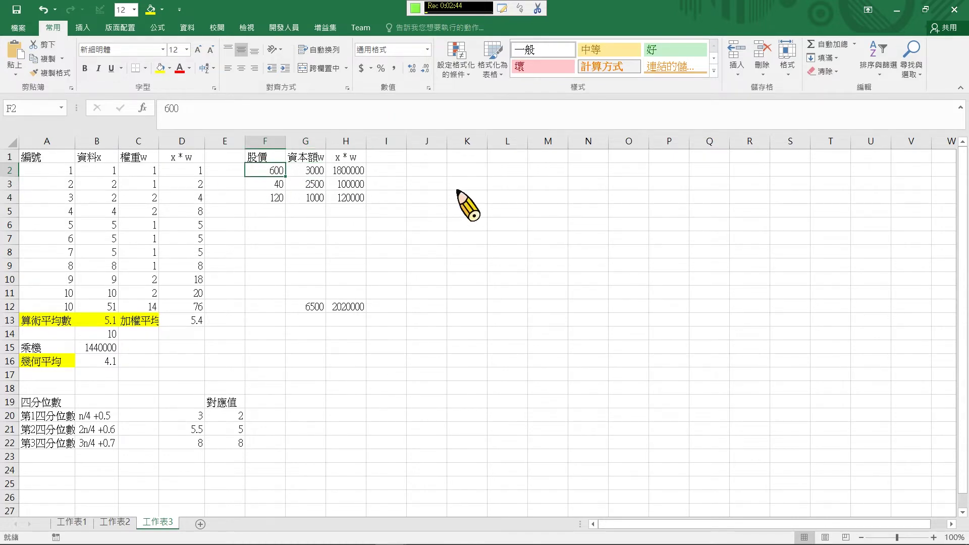
{"action": "left_click", "coordinate": [315, 169]}
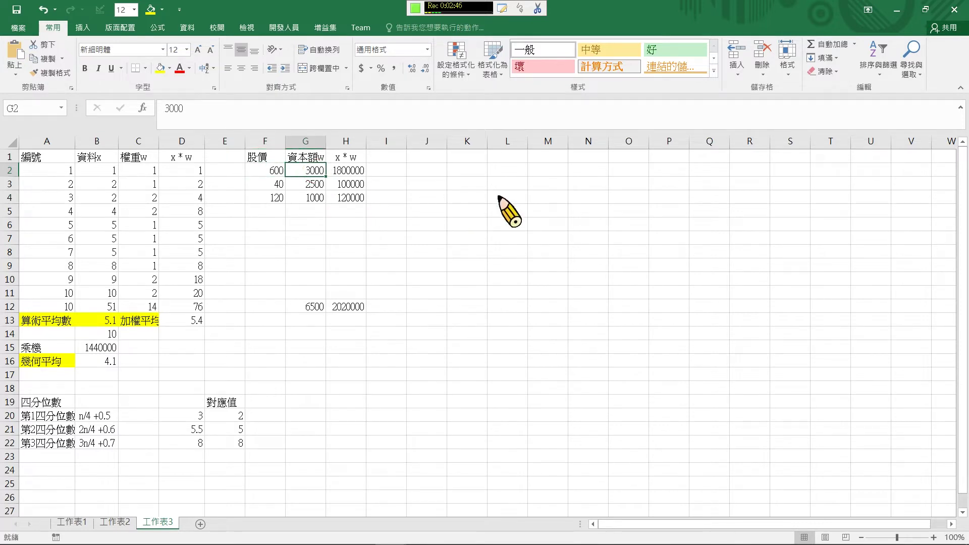
{"action": "left_click", "coordinate": [340, 171]}
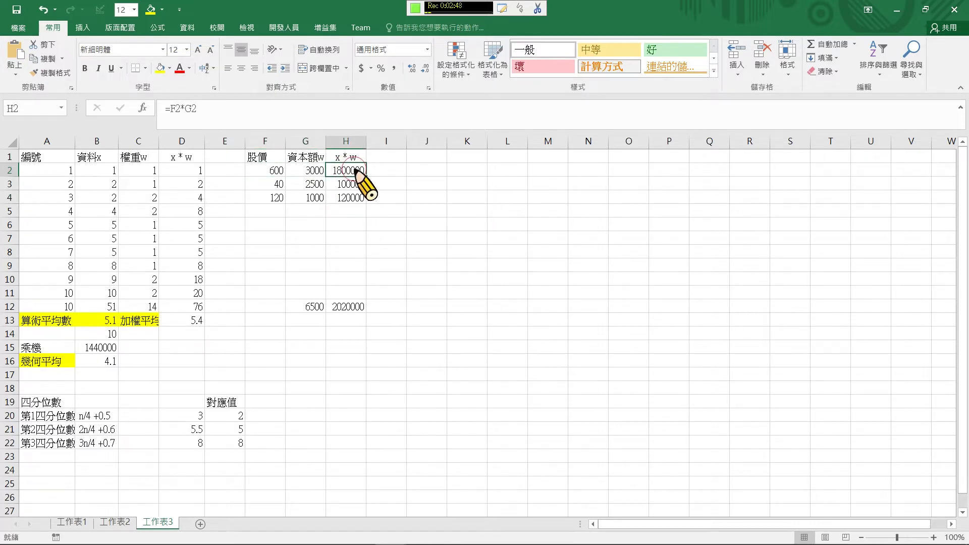
{"action": "left_click", "coordinate": [265, 184]}
{"action": "left_click", "coordinate": [323, 184]}
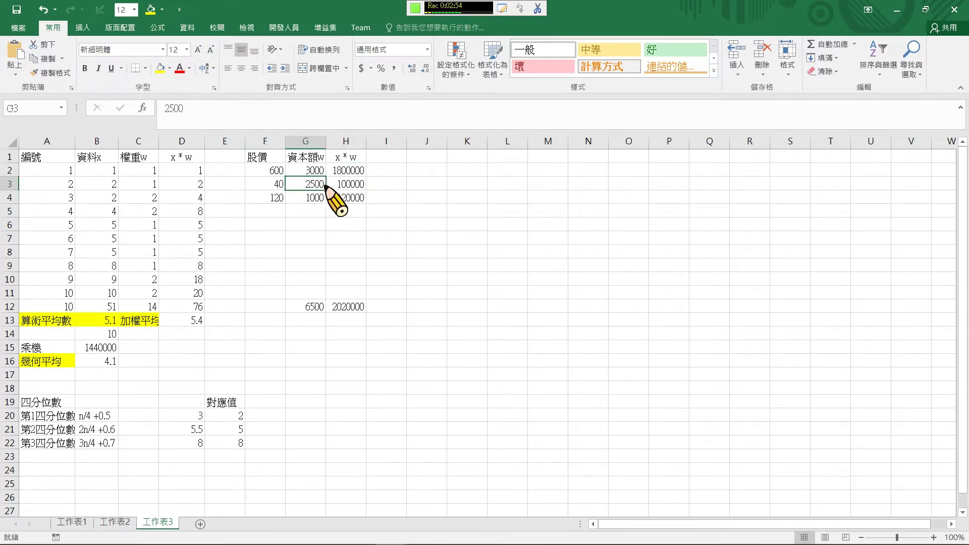
{"action": "left_click", "coordinate": [356, 186]}
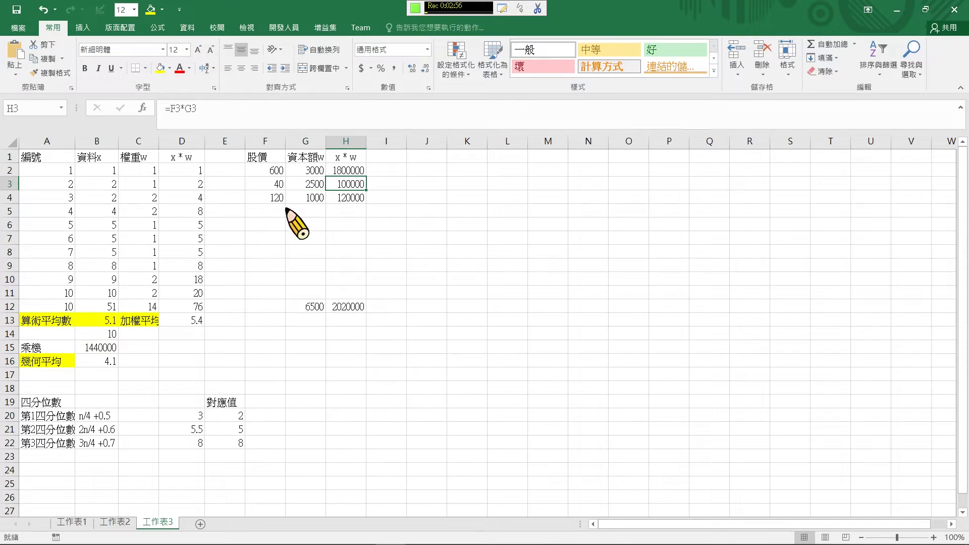
{"action": "left_click", "coordinate": [269, 197]}
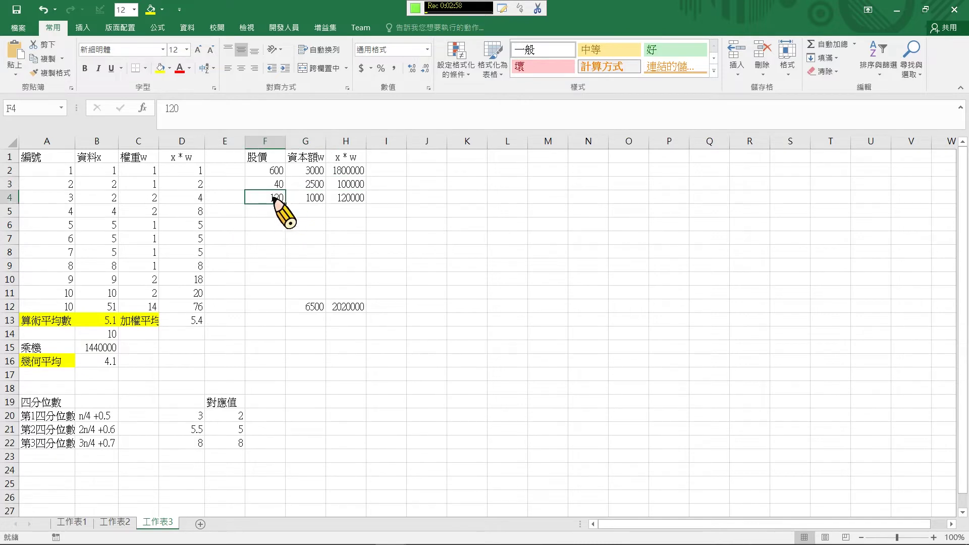
{"action": "left_click", "coordinate": [311, 200]}
{"action": "left_click", "coordinate": [344, 195]}
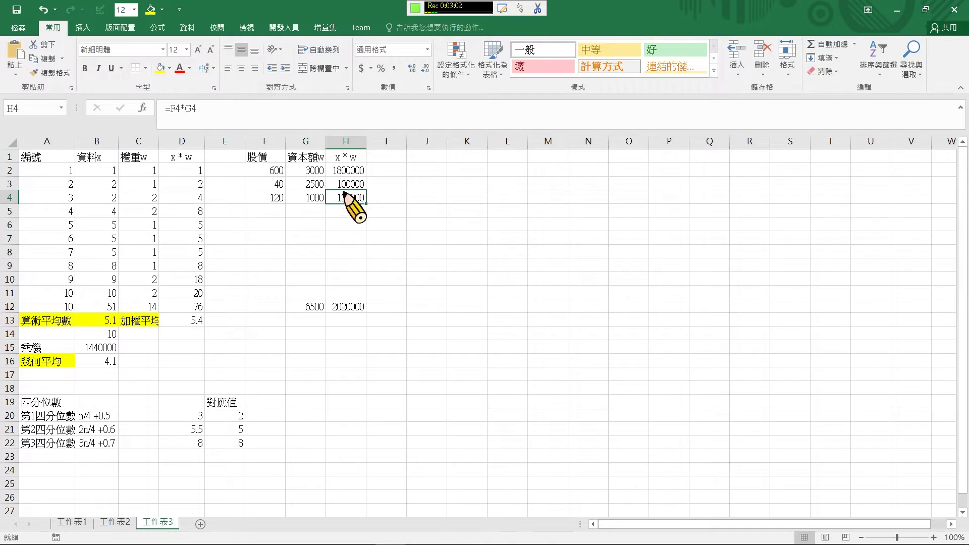
Step: Review the x * w products in column H and the sum formulas in G12 and H12 of the stock example
{"action": "left_click", "coordinate": [335, 171]}
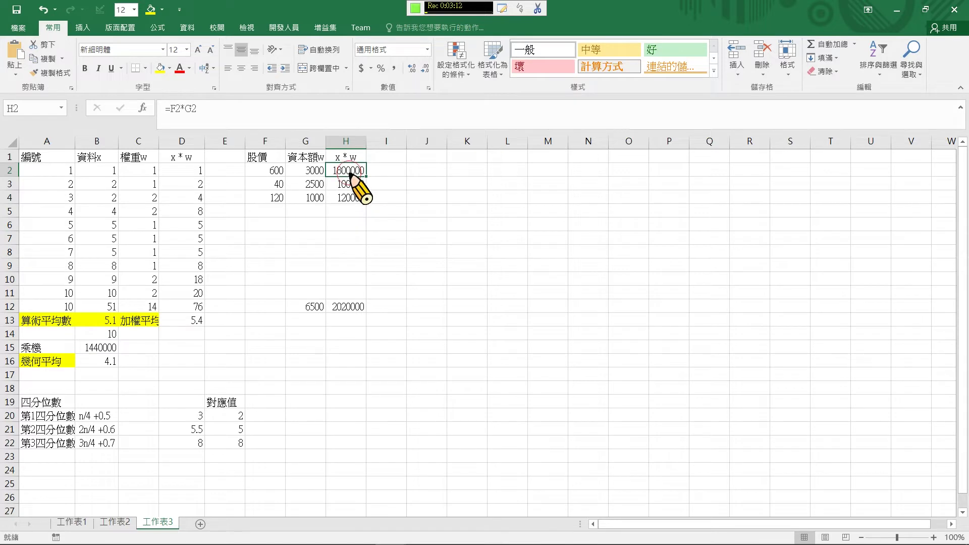
{"action": "left_click_drag", "start_coordinate": [350, 173], "coordinate": [350, 242]}
{"action": "left_click", "coordinate": [346, 303]}
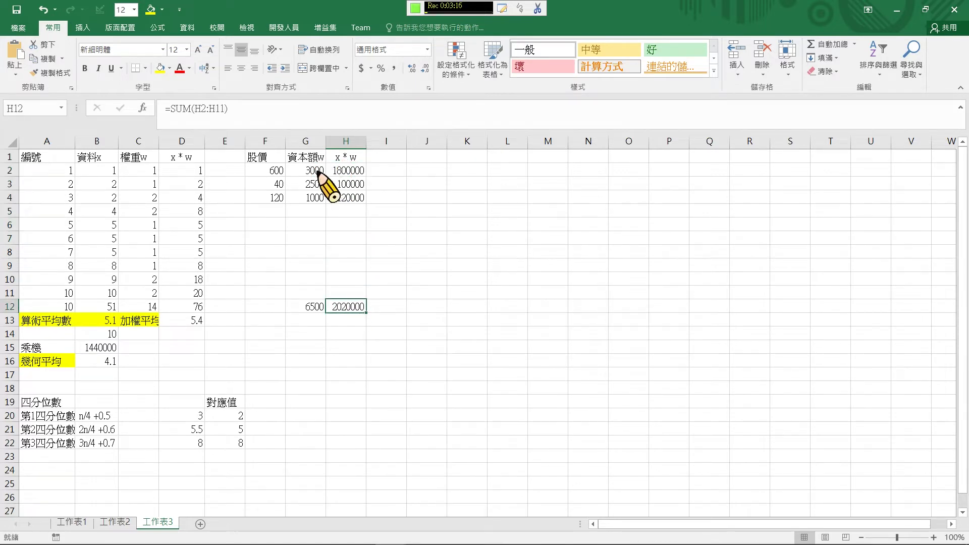
{"action": "left_click", "coordinate": [309, 307]}
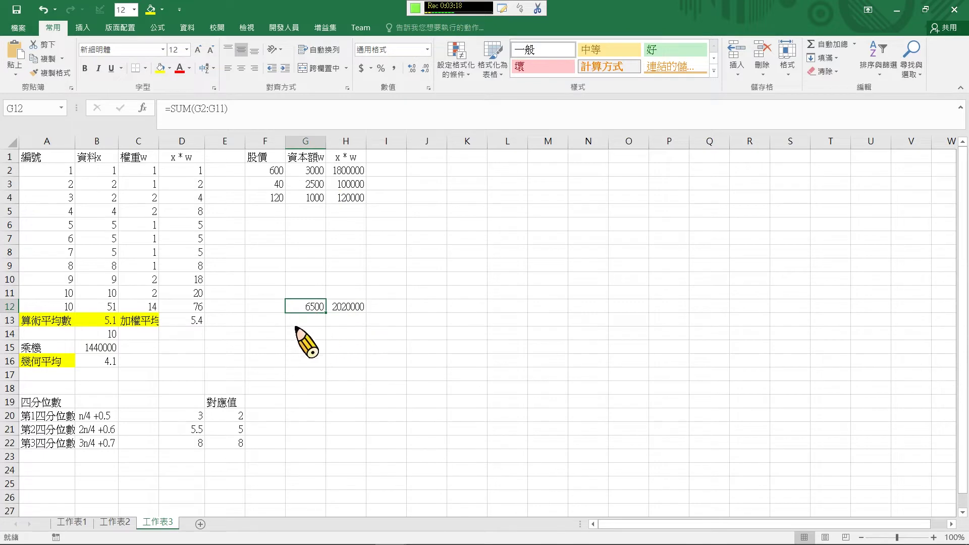
{"action": "left_click", "coordinate": [355, 308]}
{"action": "left_click", "coordinate": [323, 322]}
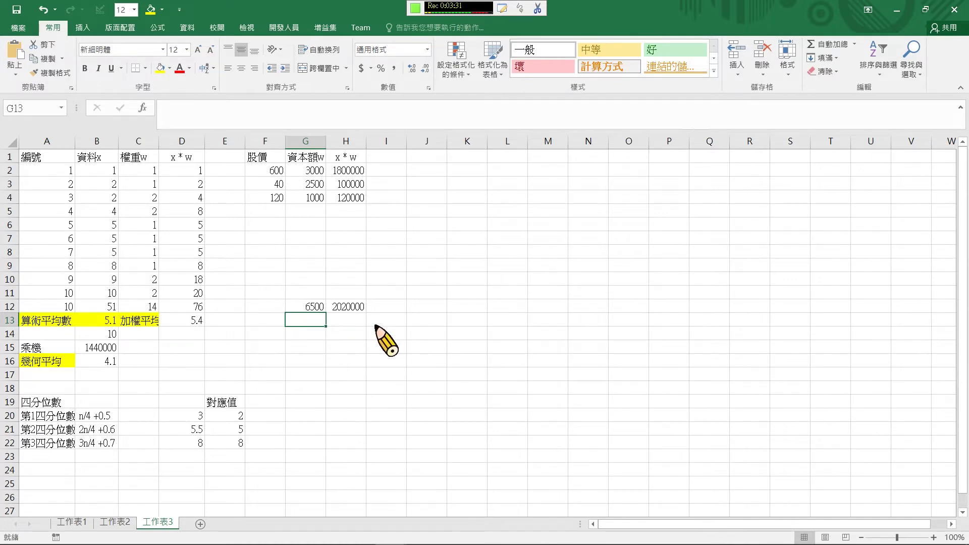
{"action": "left_click", "coordinate": [300, 305]}
{"action": "left_click_drag", "start_coordinate": [300, 305], "coordinate": [348, 306]}
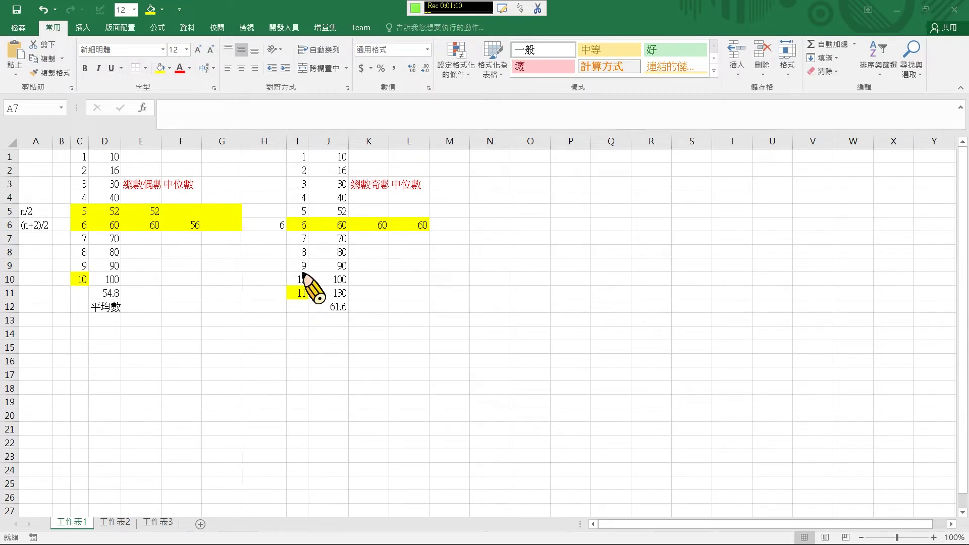
Step: Enter the label (n+1)/2 in H7 of 工作表1 and check the median position formula in H6
{"action": "left_click", "coordinate": [271, 237]}
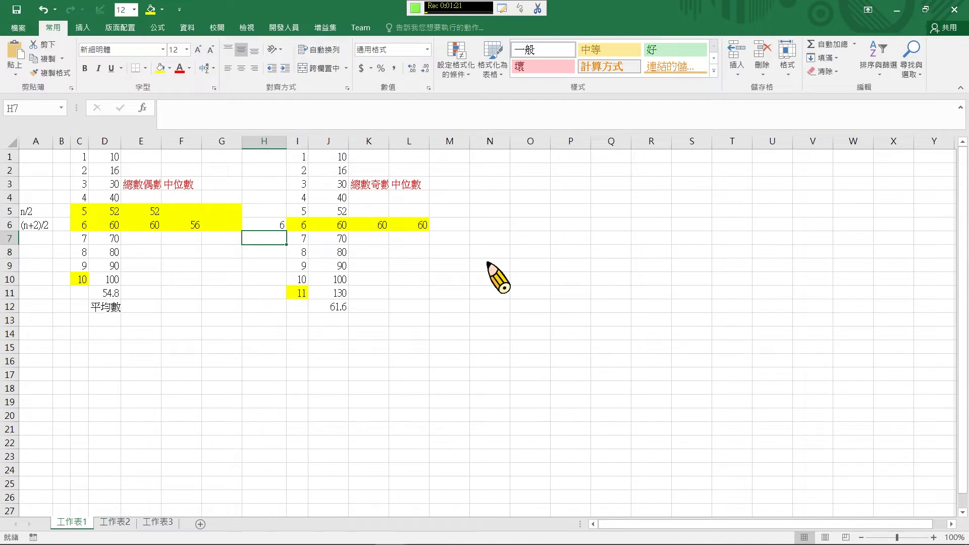
{"action": "type", "text": "(n+1)/2"}
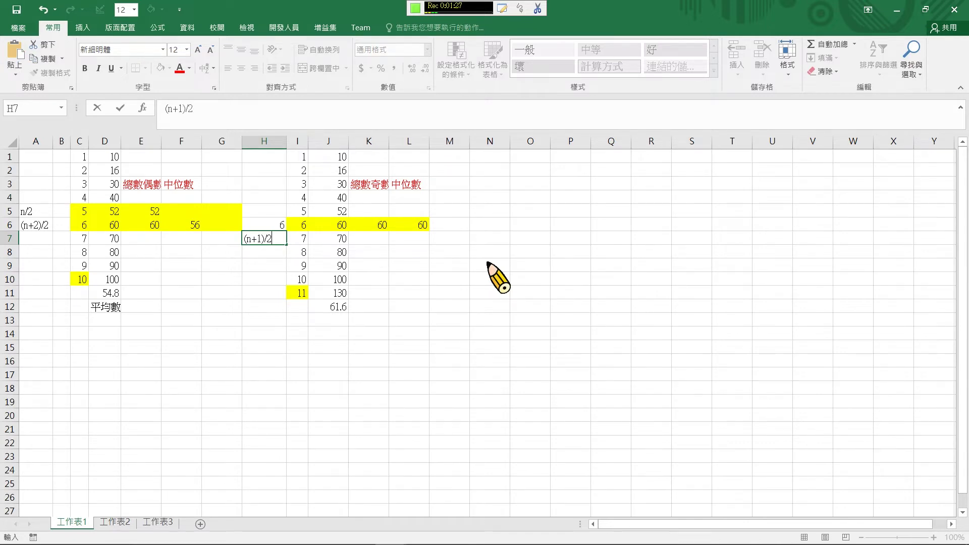
{"action": "key", "text": "Return"}
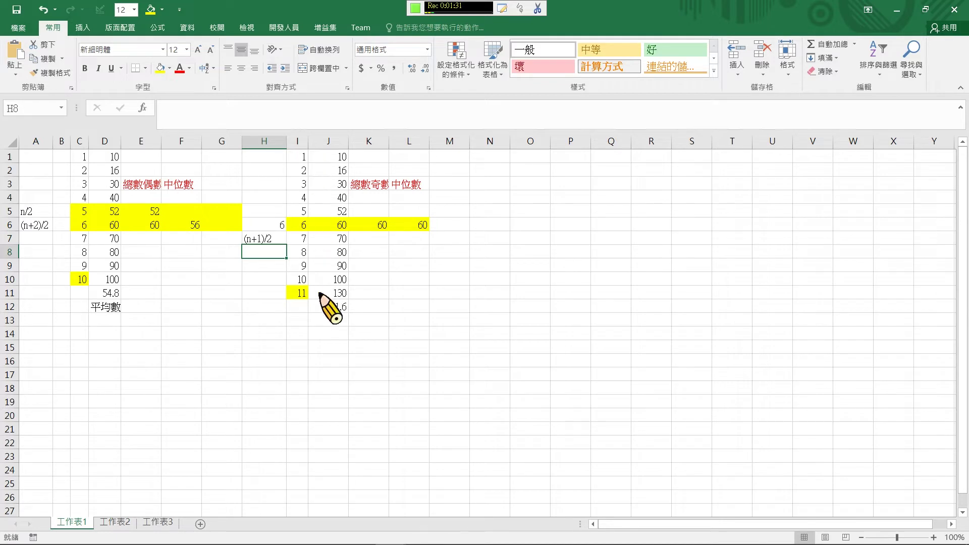
{"action": "left_click", "coordinate": [279, 227]}
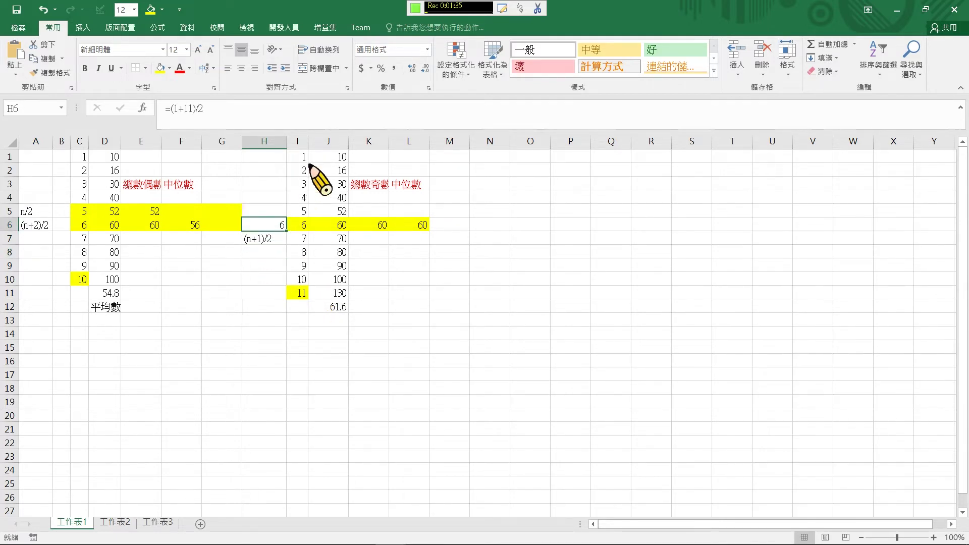
Step: Apply a thick outside border (粗外框線) around the odd-count data in I1:J10
{"action": "left_click", "coordinate": [303, 157]}
{"action": "left_click_drag", "start_coordinate": [305, 191], "coordinate": [304, 281]}
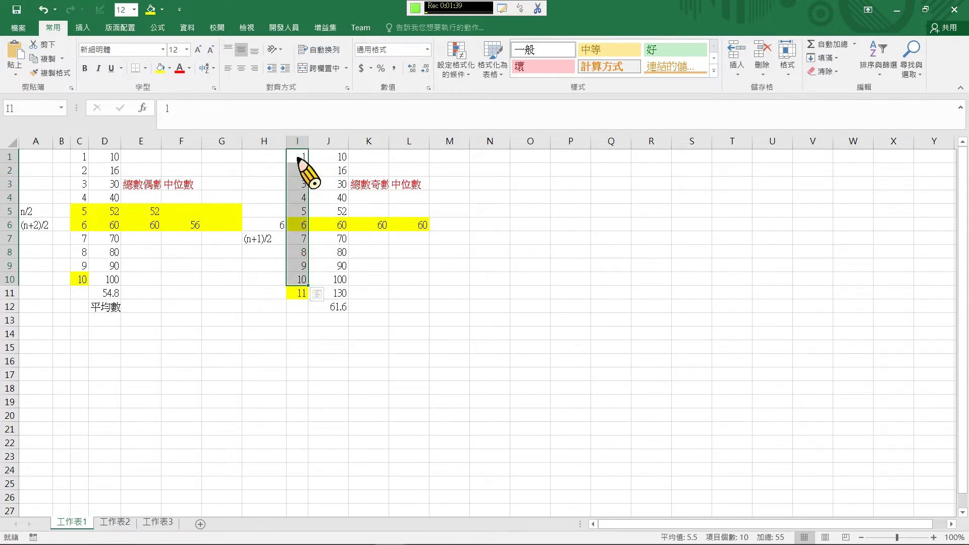
{"action": "left_click_drag", "start_coordinate": [305, 157], "coordinate": [345, 281]}
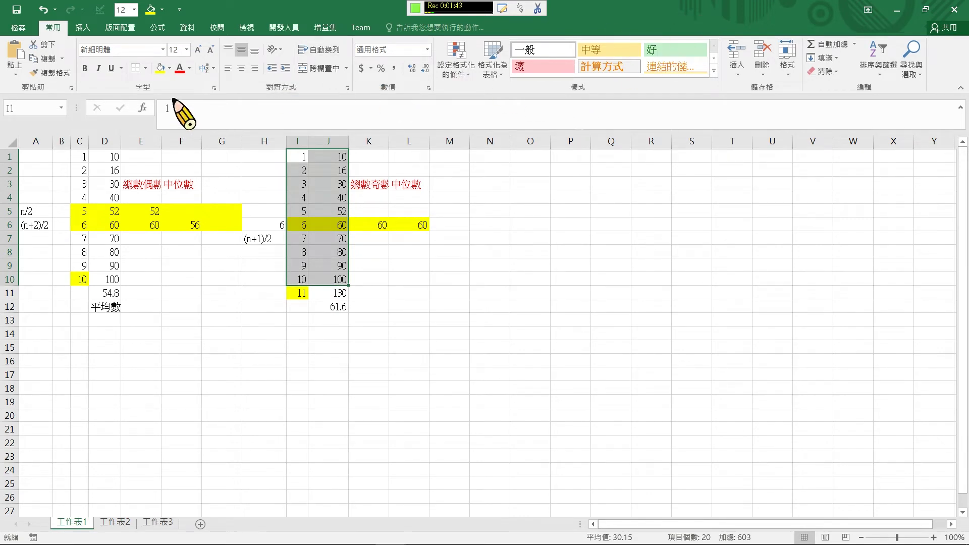
{"action": "left_click", "coordinate": [145, 68]}
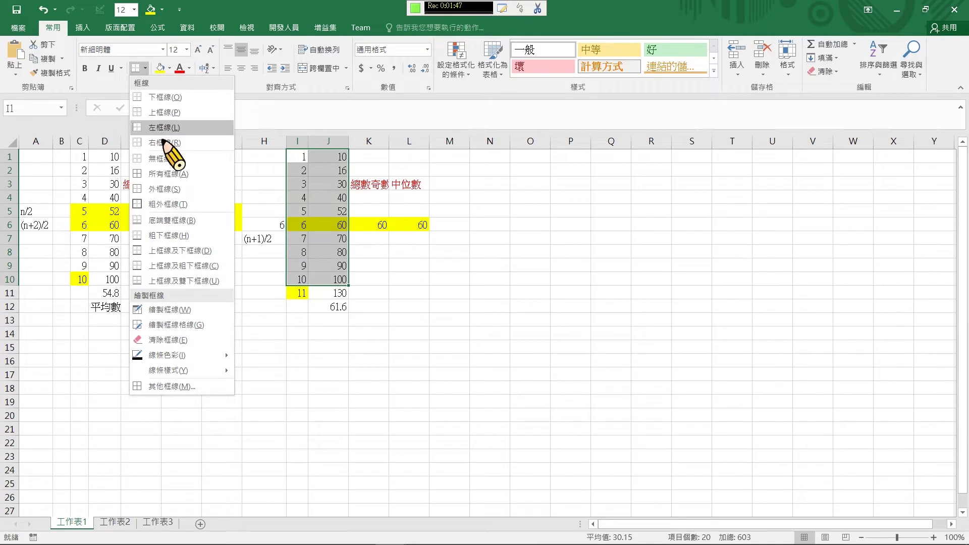
{"action": "left_click", "coordinate": [168, 204]}
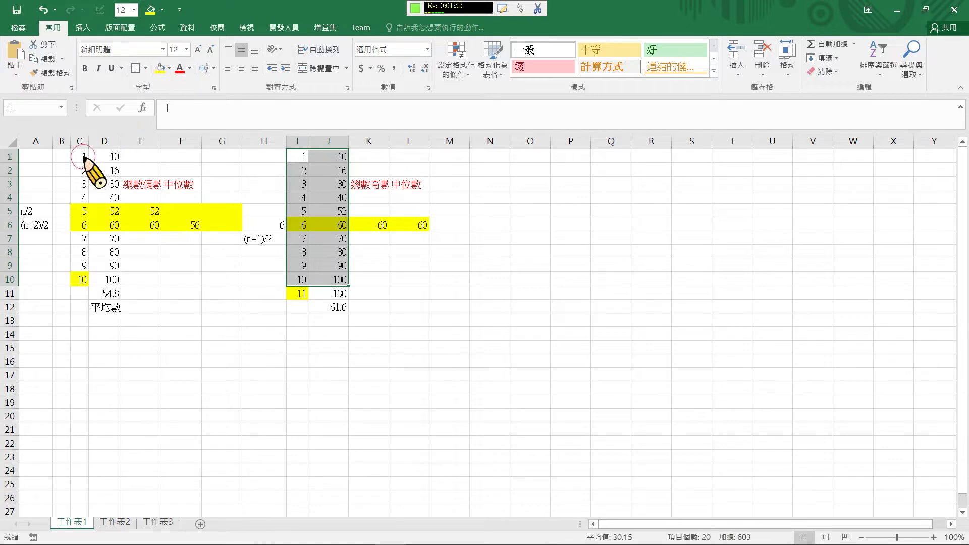
Step: Apply a thick outside border around the even-count data in C1:D9
{"action": "left_click_drag", "start_coordinate": [81, 156], "coordinate": [101, 267]}
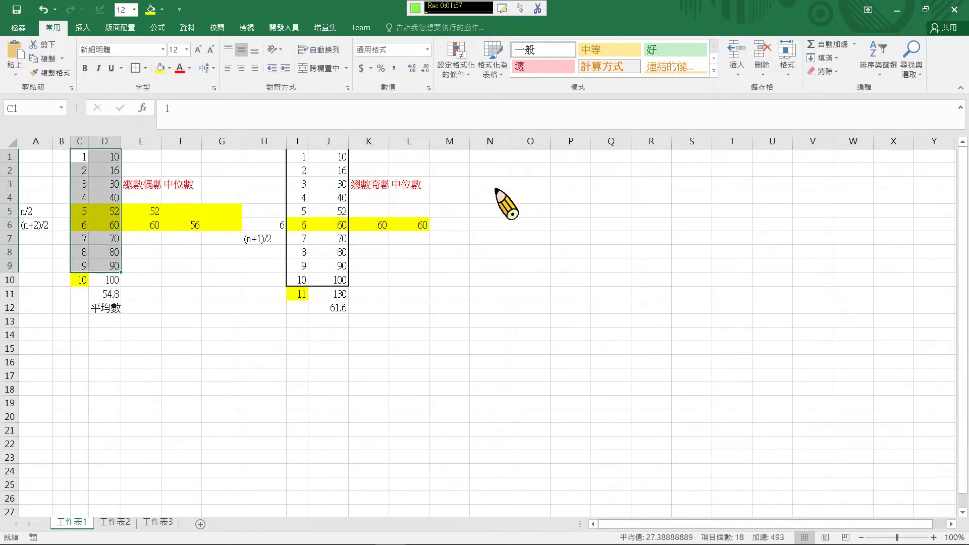
{"action": "left_click", "coordinate": [530, 238]}
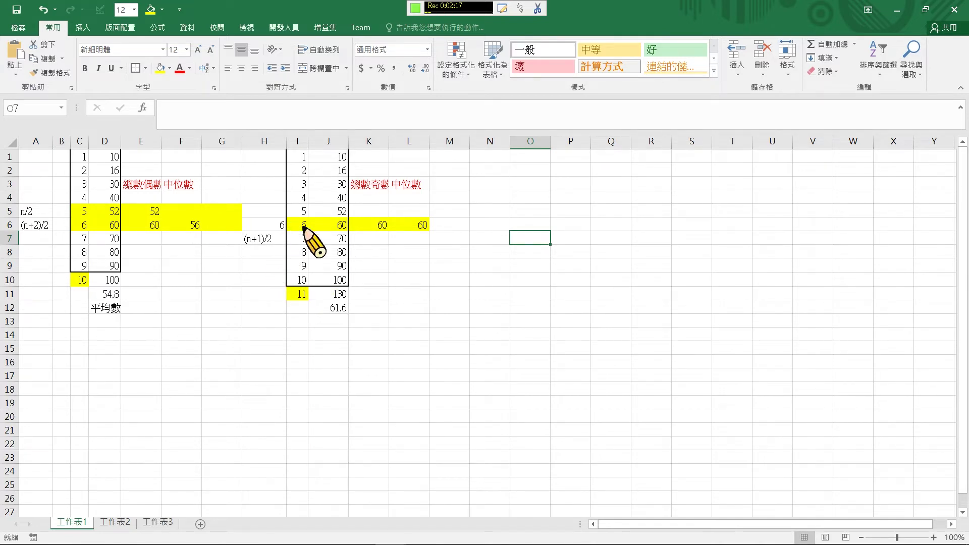
Step: Set the sixth value of the odd-count data, in J6, to 65
{"action": "left_click", "coordinate": [303, 227]}
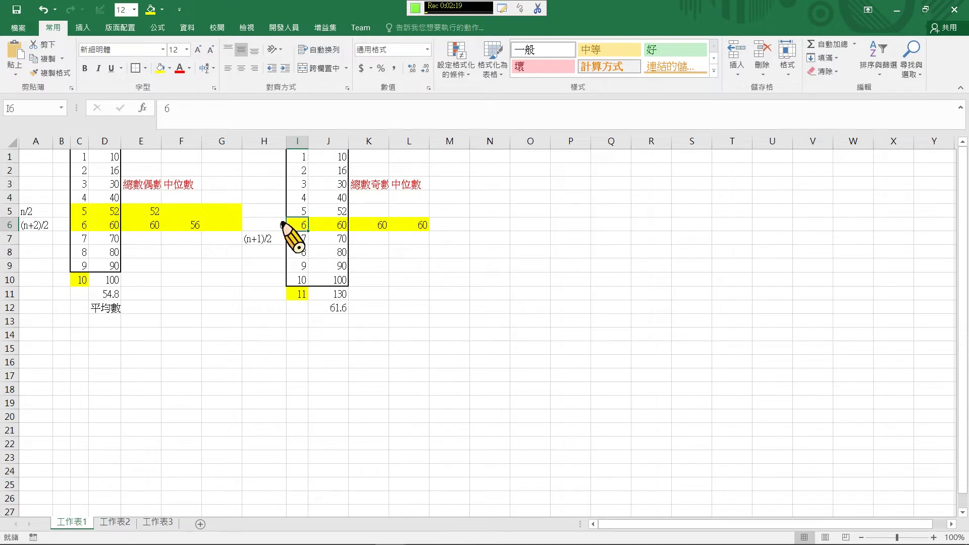
{"action": "left_click", "coordinate": [337, 226]}
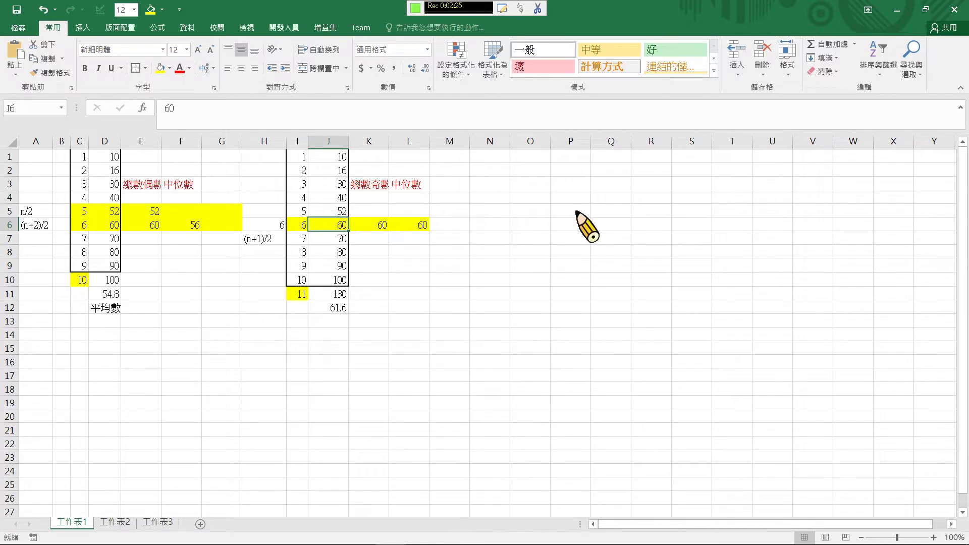
{"action": "type", "text": "65"}
{"action": "key", "text": "Return"}
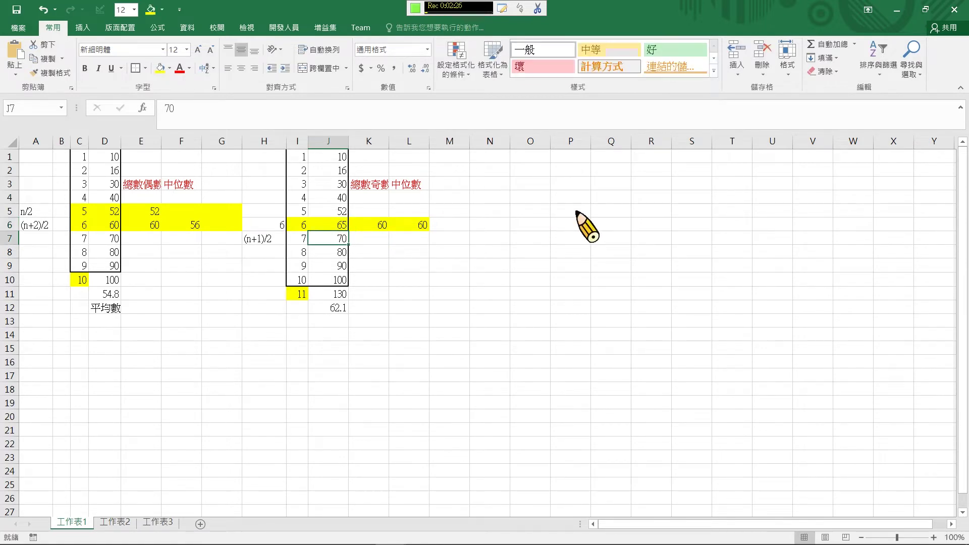
Step: Replace the fixed median value in K6 with the formula =J6
{"action": "left_click", "coordinate": [381, 225]}
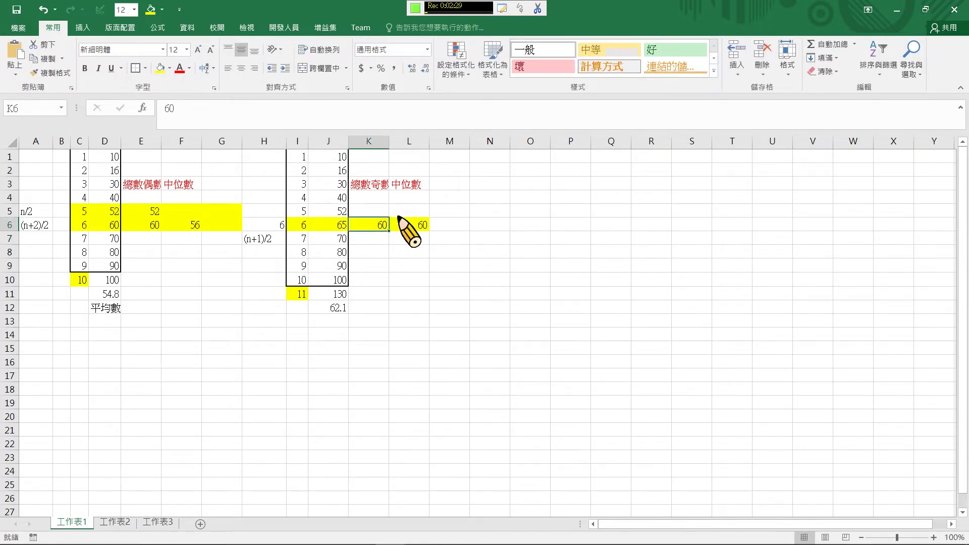
{"action": "type", "text": "="}
{"action": "left_click", "coordinate": [341, 222]}
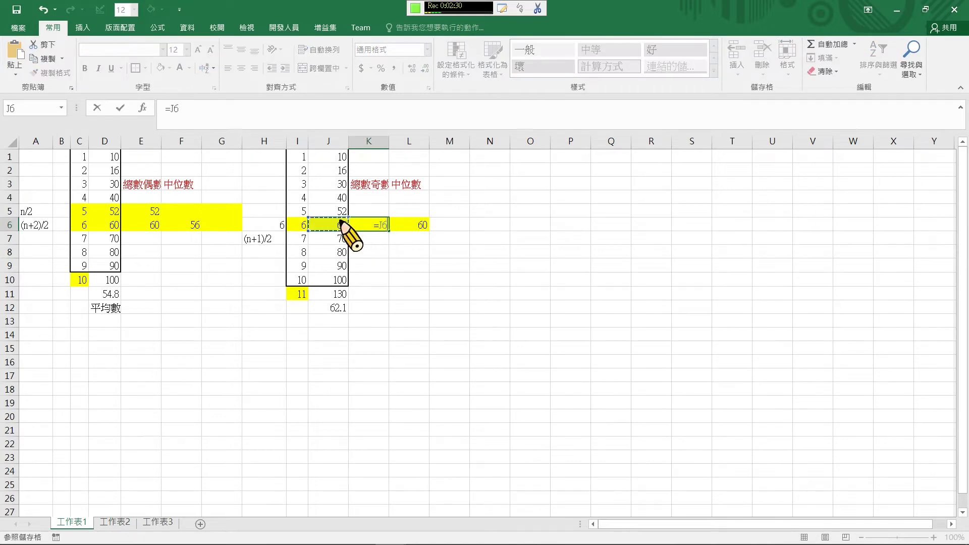
{"action": "key", "text": "Return"}
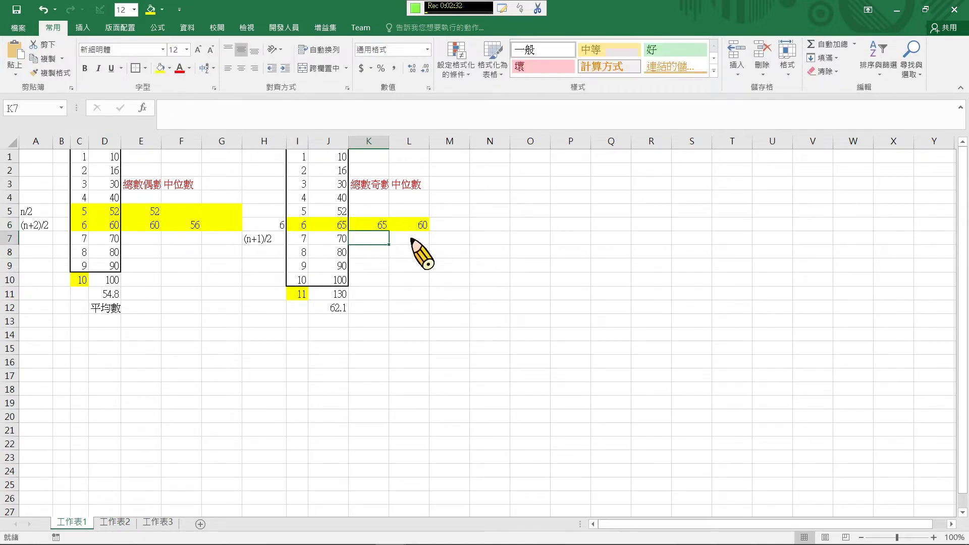
Step: Clear the content and yellow fill of L6 by filling the blank cell L5 down over it
{"action": "left_click", "coordinate": [424, 225]}
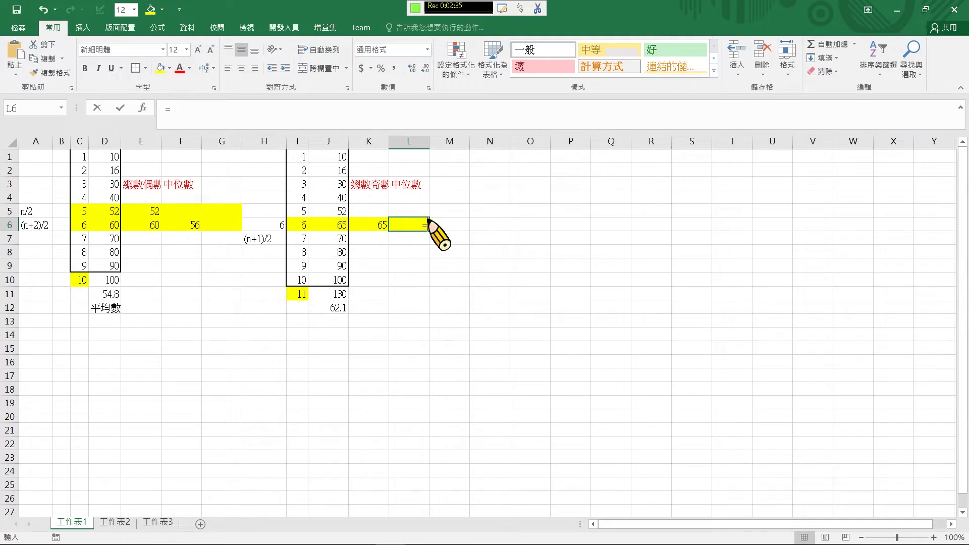
{"action": "key", "text": "Return"}
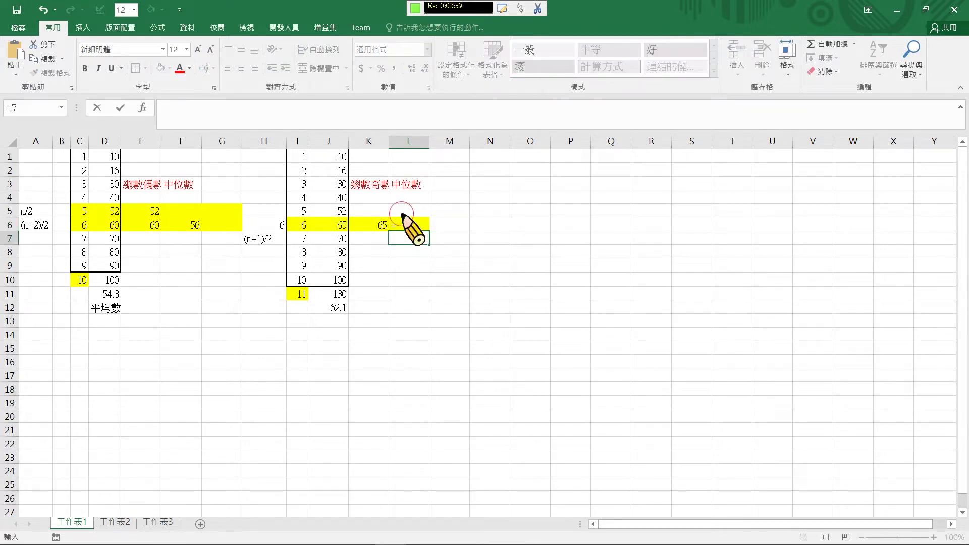
{"action": "left_click", "coordinate": [408, 211]}
{"action": "left_click_drag", "start_coordinate": [430, 217], "coordinate": [430, 232]}
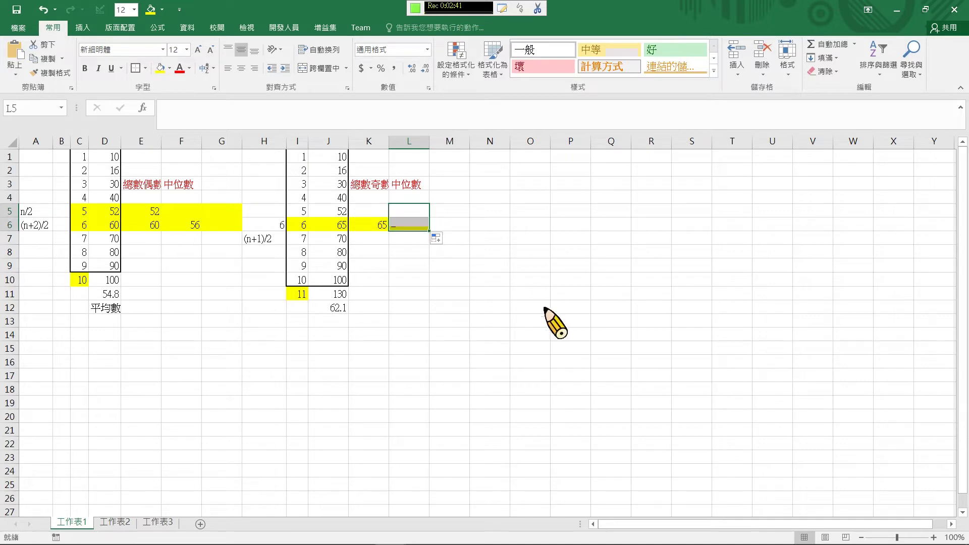
Step: Change the odd-count data's middle value in J6 to 68 and check the linked median in K6
{"action": "left_click", "coordinate": [333, 227]}
{"action": "key", "text": "F2"}
{"action": "key", "text": "BackSpace"}
{"action": "type", "text": "8"}
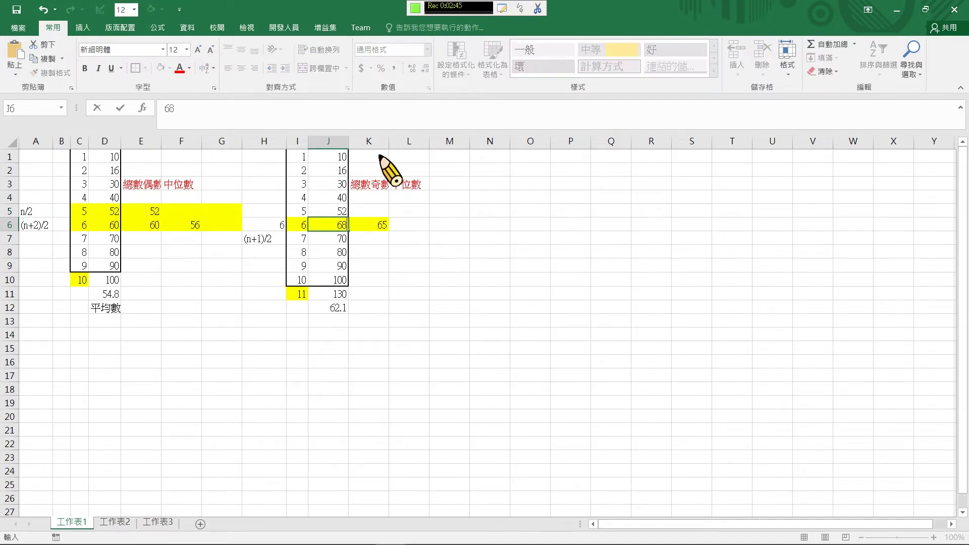
{"action": "key", "text": "Return"}
{"action": "left_click", "coordinate": [374, 229]}
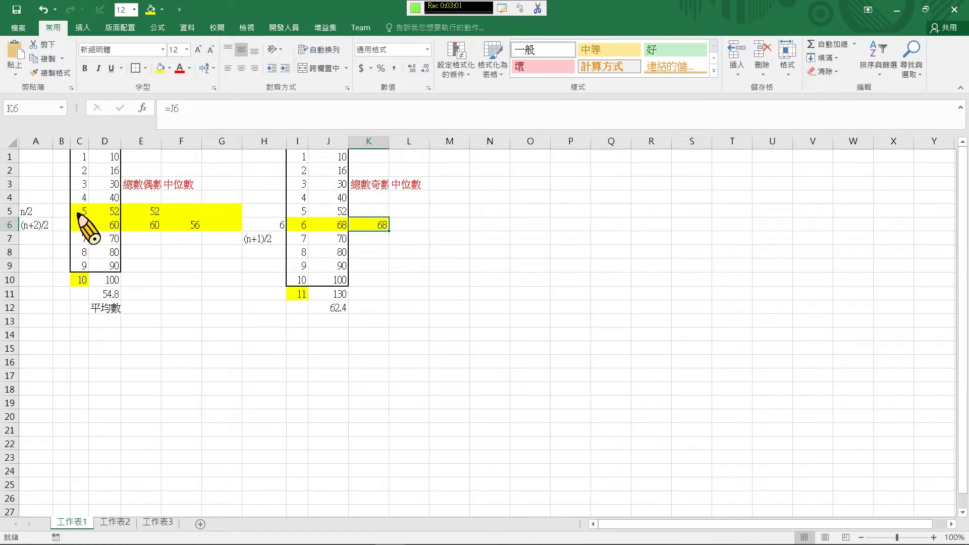
Step: Examine the fifth data row in C5:D5 and the median position labels n/2 and (n+2)/2 in A5:A6
{"action": "left_click_drag", "start_coordinate": [77, 214], "coordinate": [108, 212]}
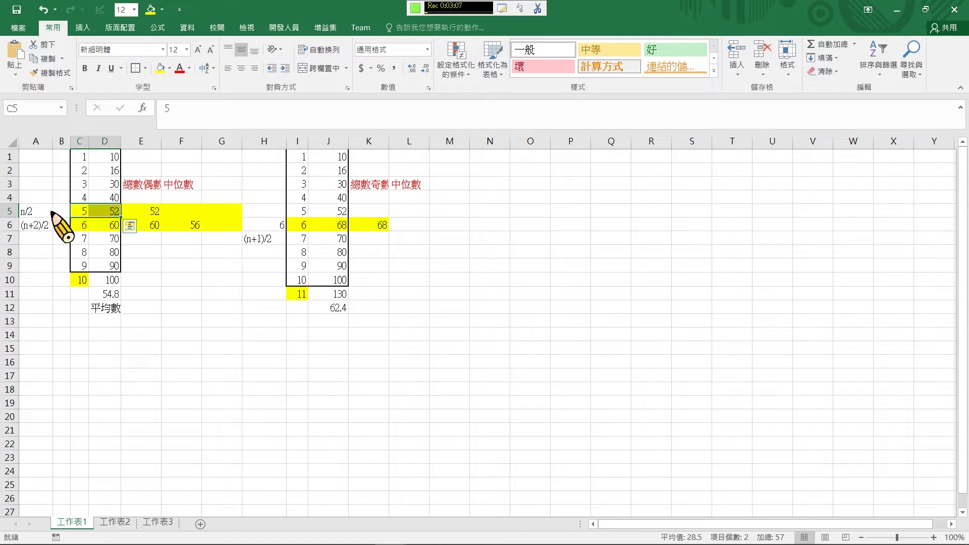
{"action": "left_click", "coordinate": [34, 215]}
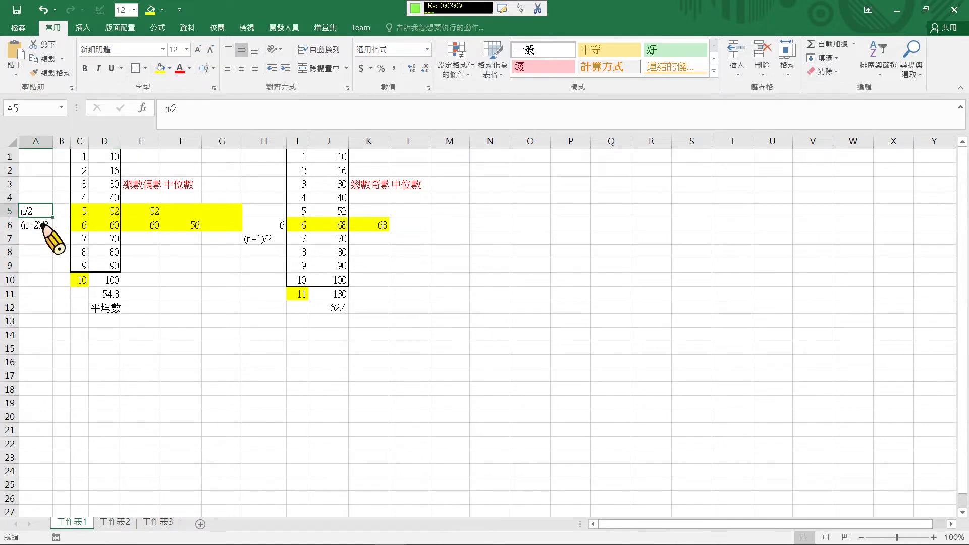
{"action": "left_click", "coordinate": [40, 227]}
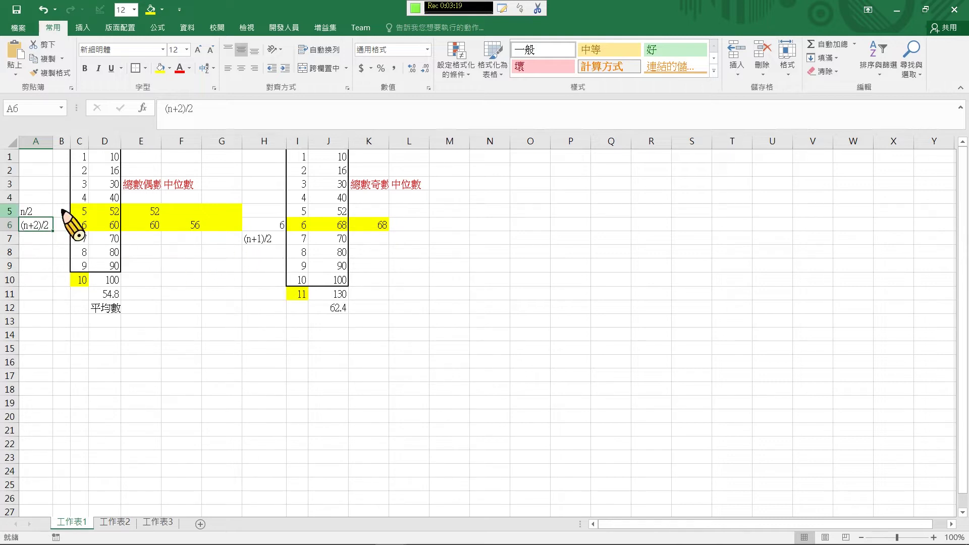
{"action": "left_click_drag", "start_coordinate": [29, 209], "coordinate": [35, 229]}
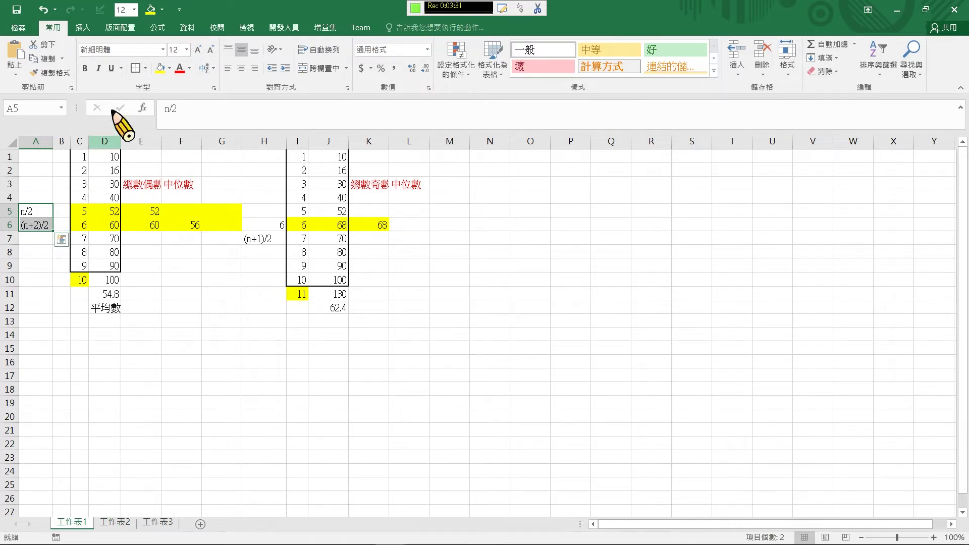
Step: Remove the border from C1:D9 and apply a thick outside border (粗外框線) around all the even-count data in C1:D10
{"action": "left_click", "coordinate": [84, 159]}
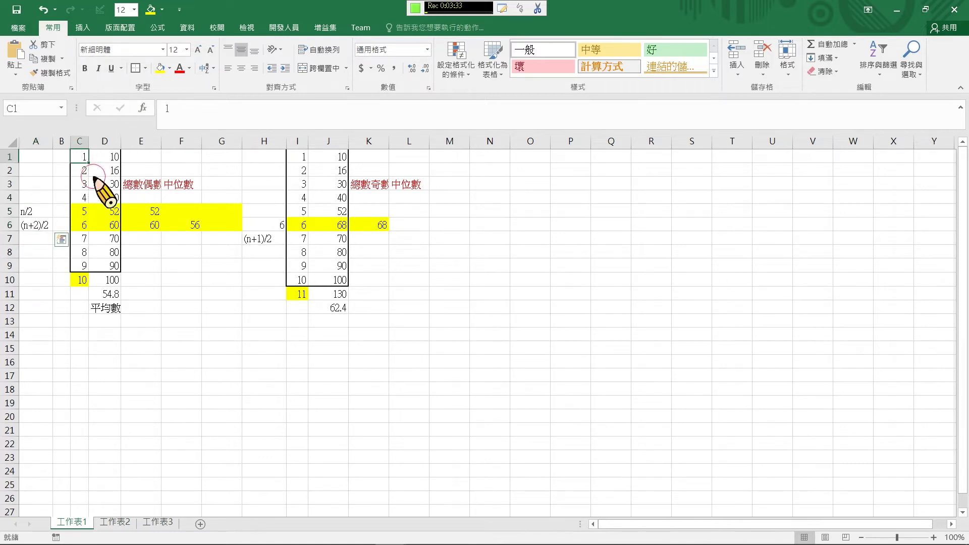
{"action": "left_click_drag", "start_coordinate": [94, 177], "coordinate": [112, 266]}
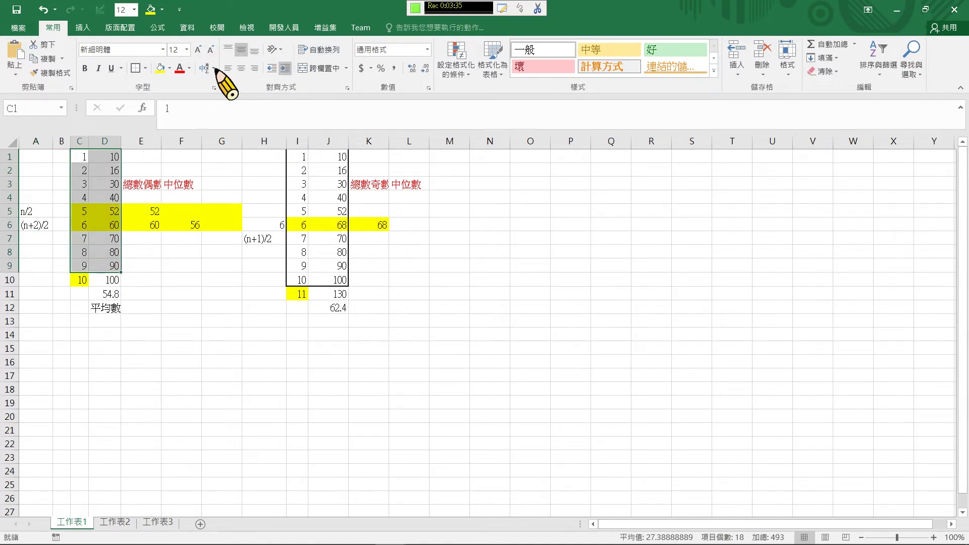
{"action": "left_click", "coordinate": [144, 68]}
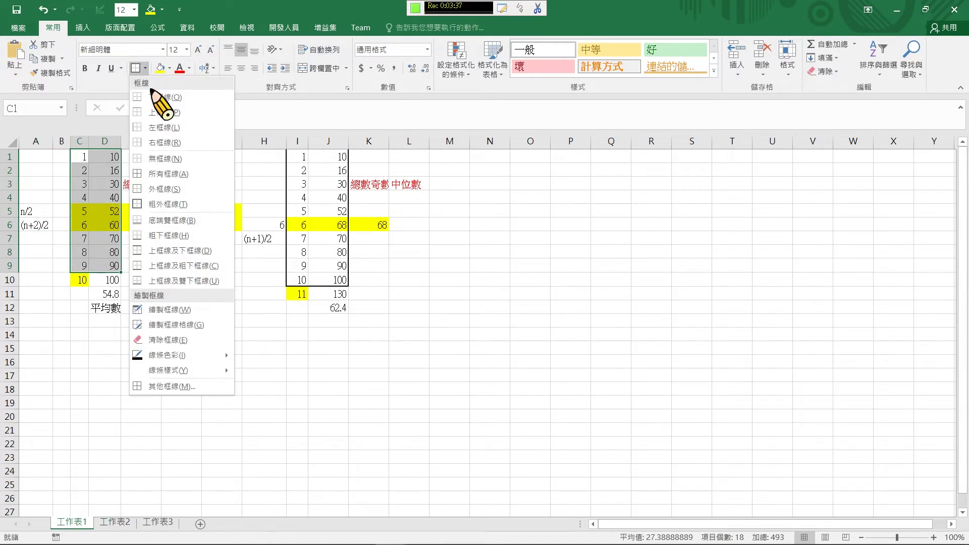
{"action": "left_click", "coordinate": [160, 161]}
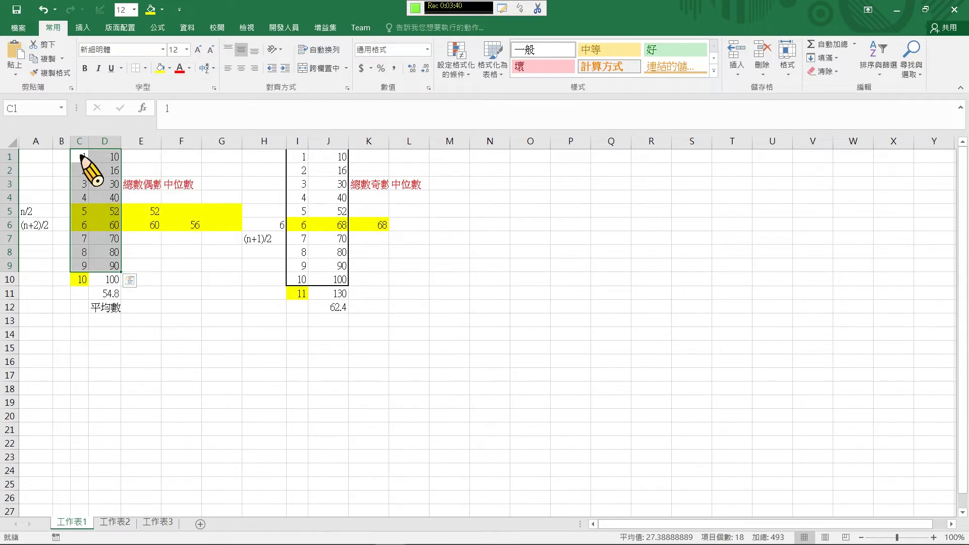
{"action": "left_click_drag", "start_coordinate": [85, 159], "coordinate": [106, 281]}
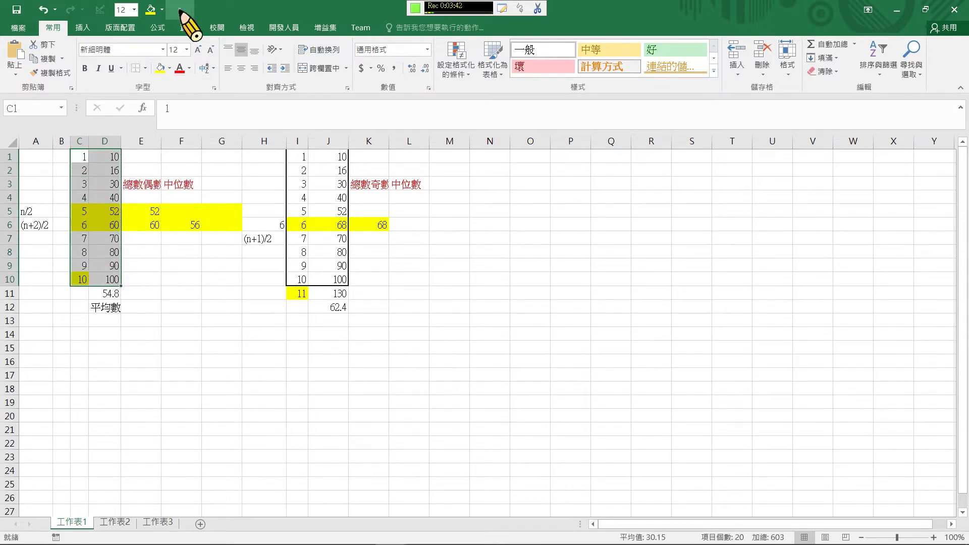
{"action": "left_click", "coordinate": [145, 68]}
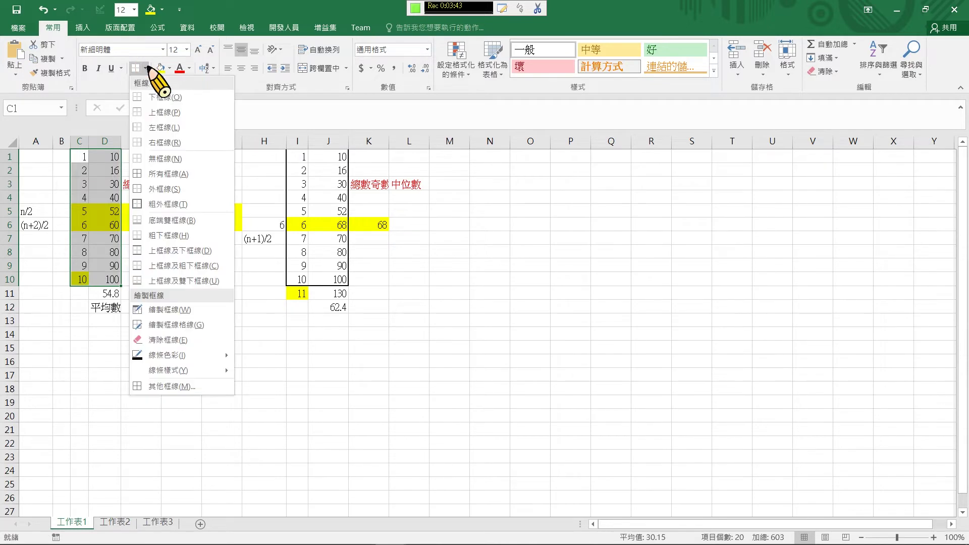
{"action": "left_click", "coordinate": [166, 209]}
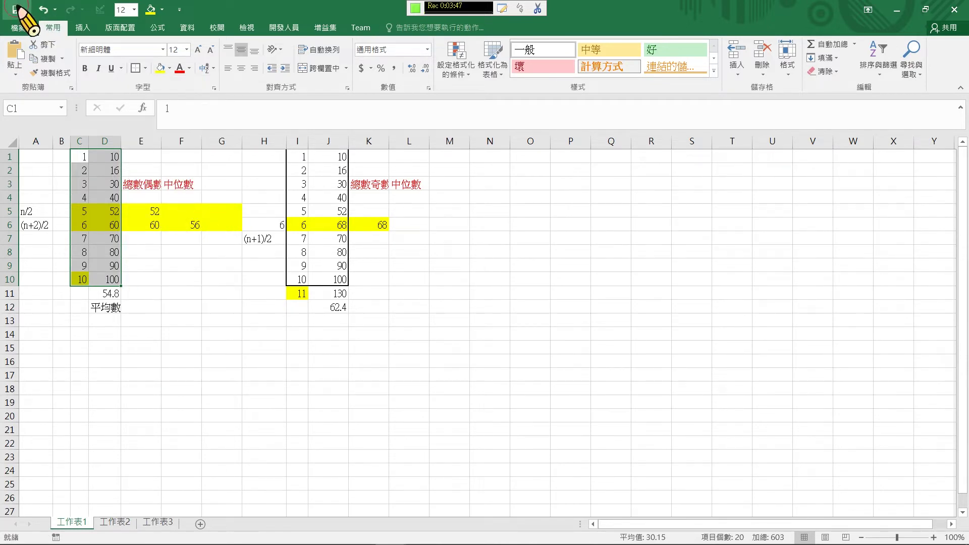
Step: Review the odd-count position formula in H6, the even-count middle positions and values in C5:C6 and E5:E6, and the medians in F6 and K6
{"action": "left_click", "coordinate": [254, 228]}
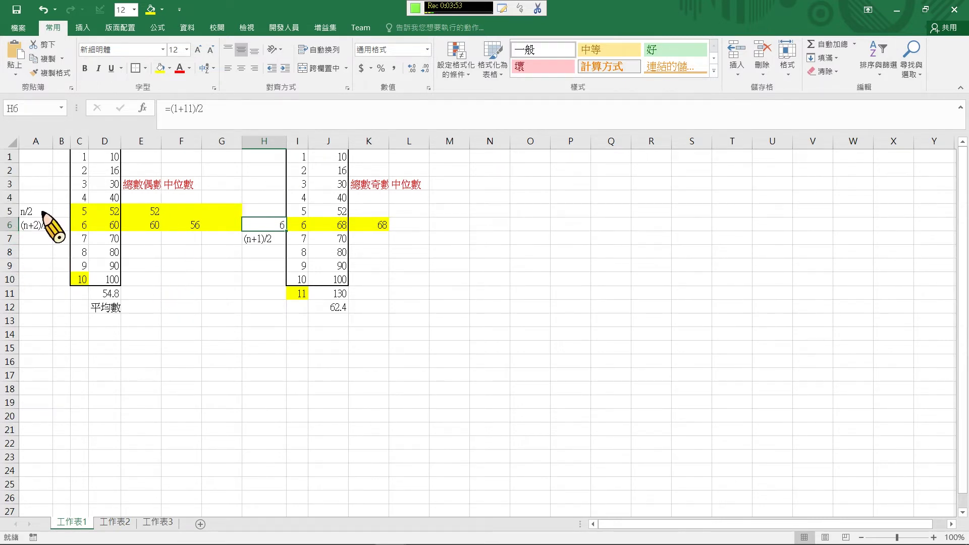
{"action": "left_click", "coordinate": [81, 211]}
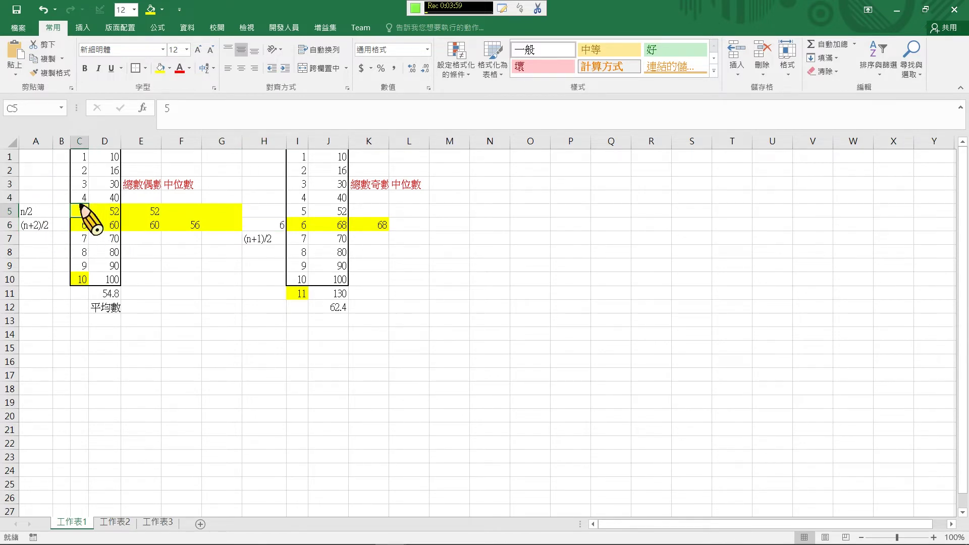
{"action": "left_click_drag", "start_coordinate": [82, 212], "coordinate": [83, 225]}
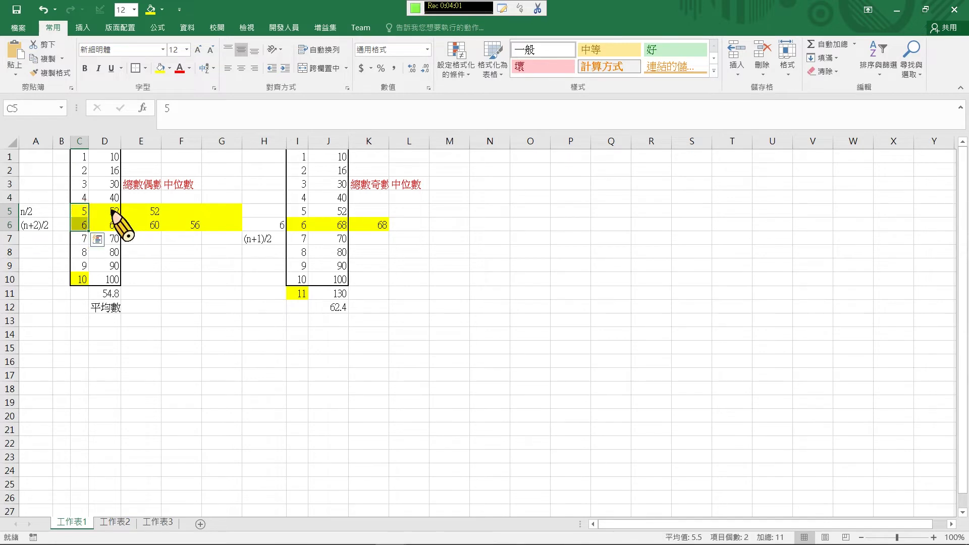
{"action": "left_click", "coordinate": [149, 209]}
{"action": "left_click_drag", "start_coordinate": [150, 209], "coordinate": [167, 222]}
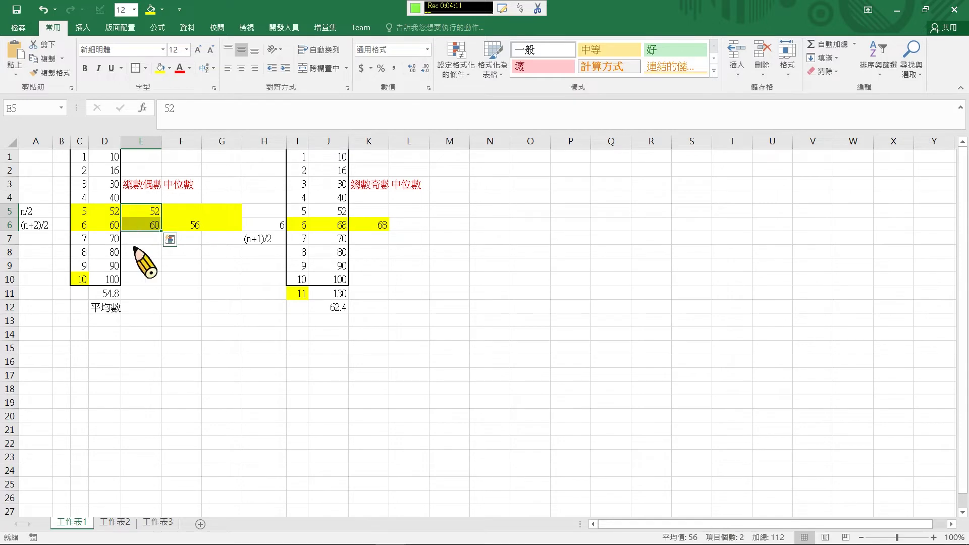
{"action": "left_click", "coordinate": [186, 225]}
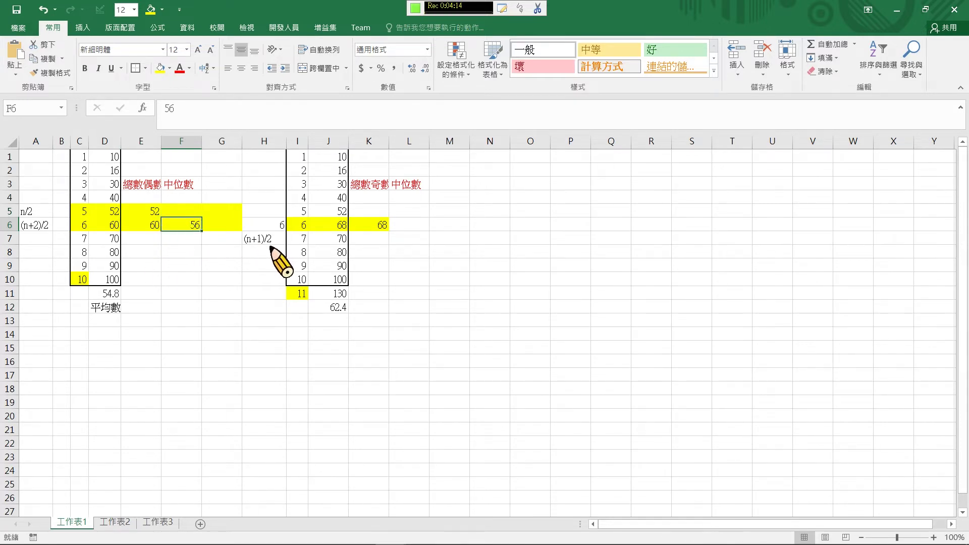
{"action": "left_click", "coordinate": [382, 225]}
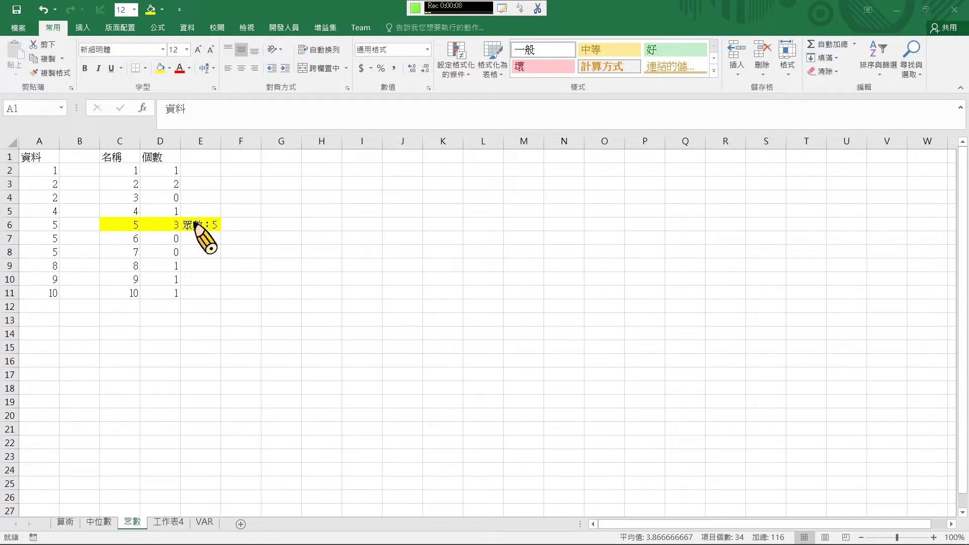
Step: On the 眾數 sheet, examine the 資料 values in A2:A11, the repeated values in A6:A8, and the mode row C6:E6
{"action": "key", "text": "ctrl+a"}
{"action": "left_click", "coordinate": [131, 174]}
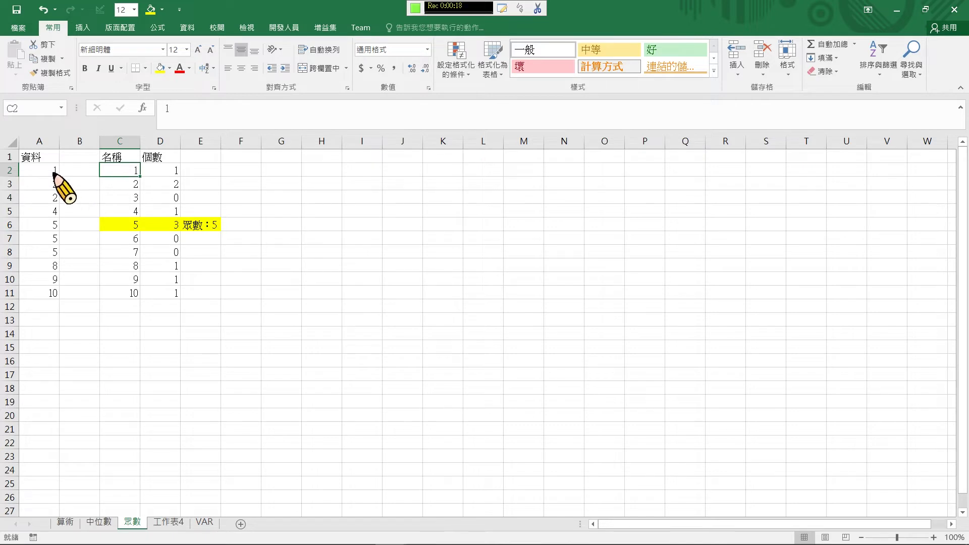
{"action": "left_click_drag", "start_coordinate": [48, 170], "coordinate": [53, 295]}
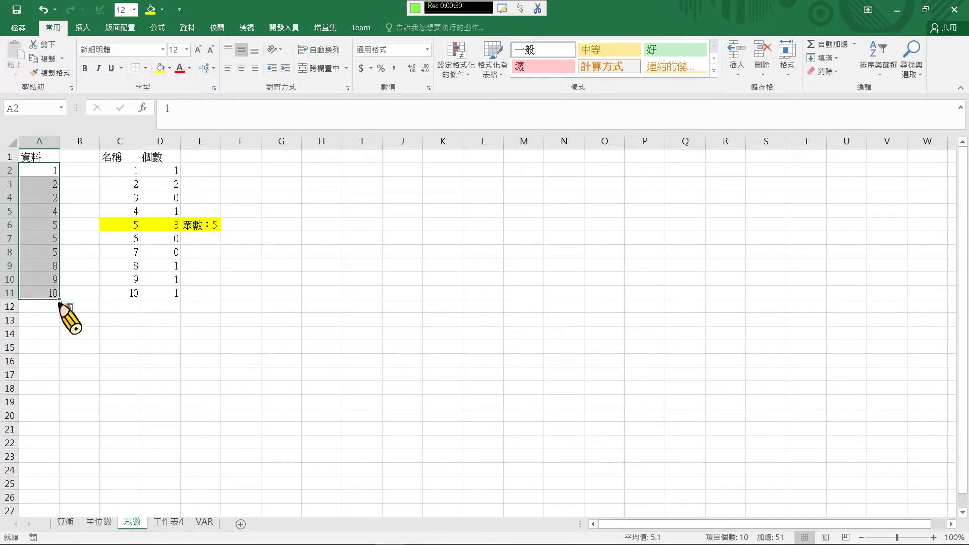
{"action": "left_click", "coordinate": [46, 214]}
{"action": "left_click_drag", "start_coordinate": [53, 223], "coordinate": [68, 255]}
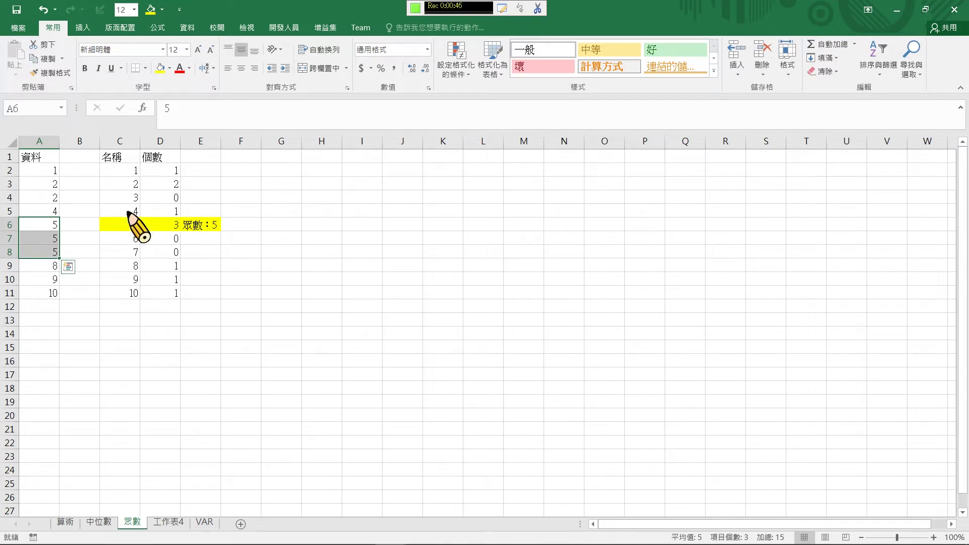
{"action": "left_click", "coordinate": [135, 226]}
{"action": "left_click", "coordinate": [172, 225]}
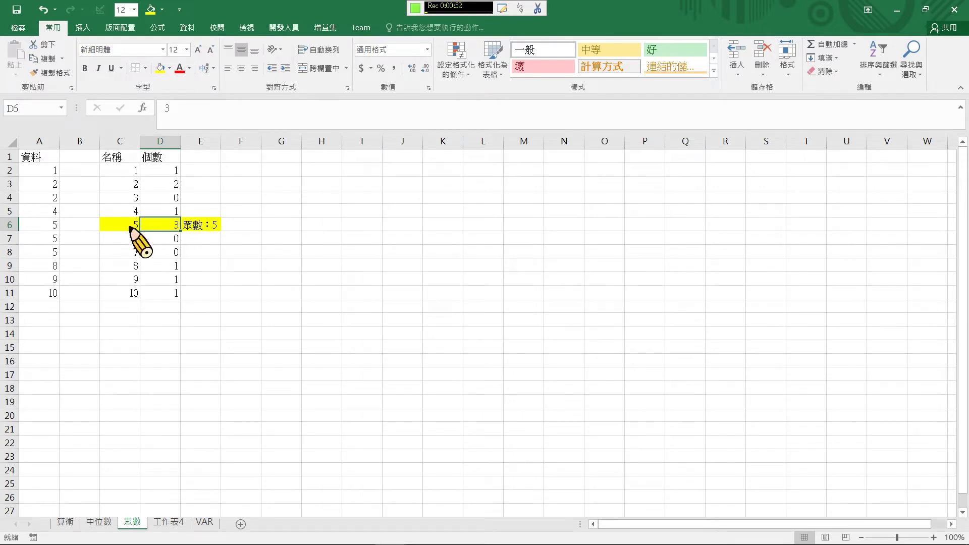
{"action": "left_click", "coordinate": [201, 226]}
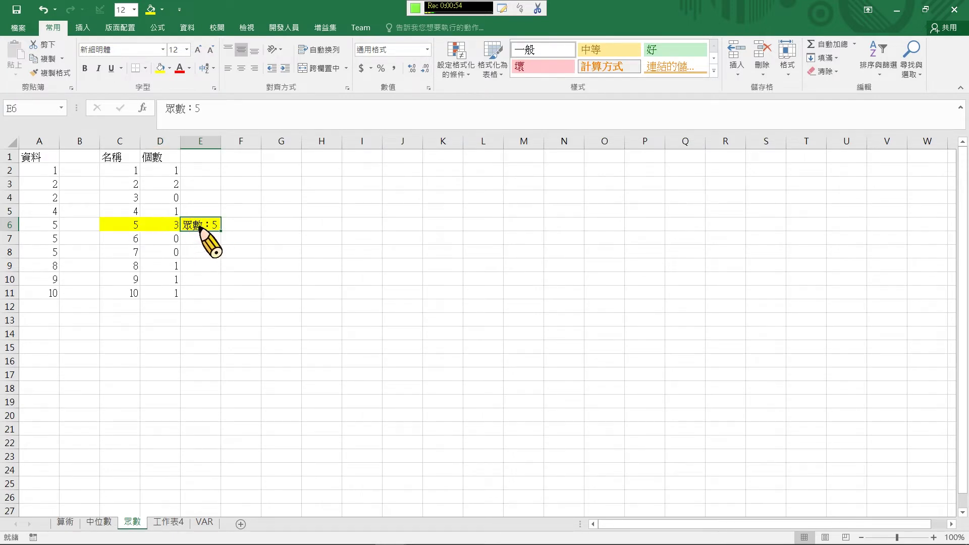
Step: Compare the highlighted value in C6 and its count in D6 with the 眾數 label in E6
{"action": "left_click", "coordinate": [134, 225]}
{"action": "left_click", "coordinate": [172, 224]}
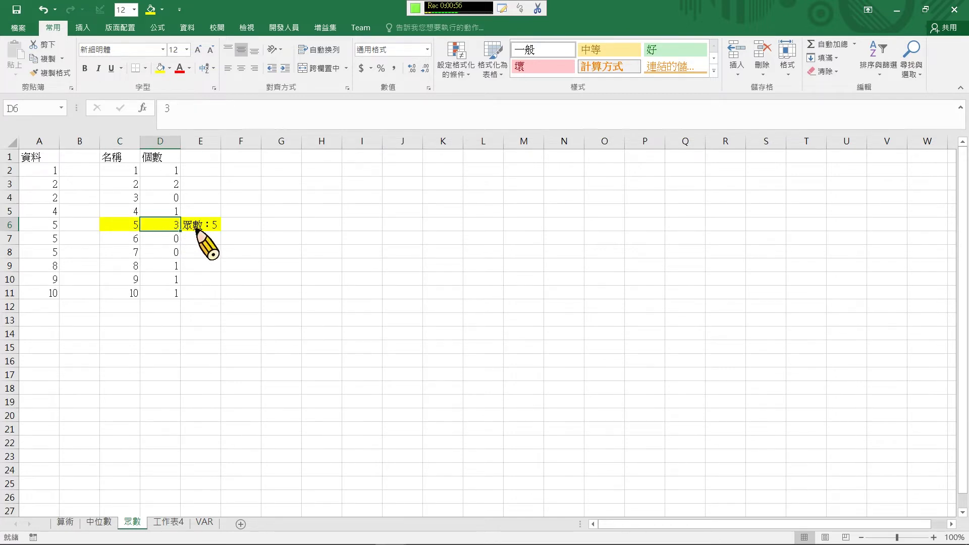
{"action": "left_click", "coordinate": [198, 226]}
{"action": "left_click", "coordinate": [126, 226]}
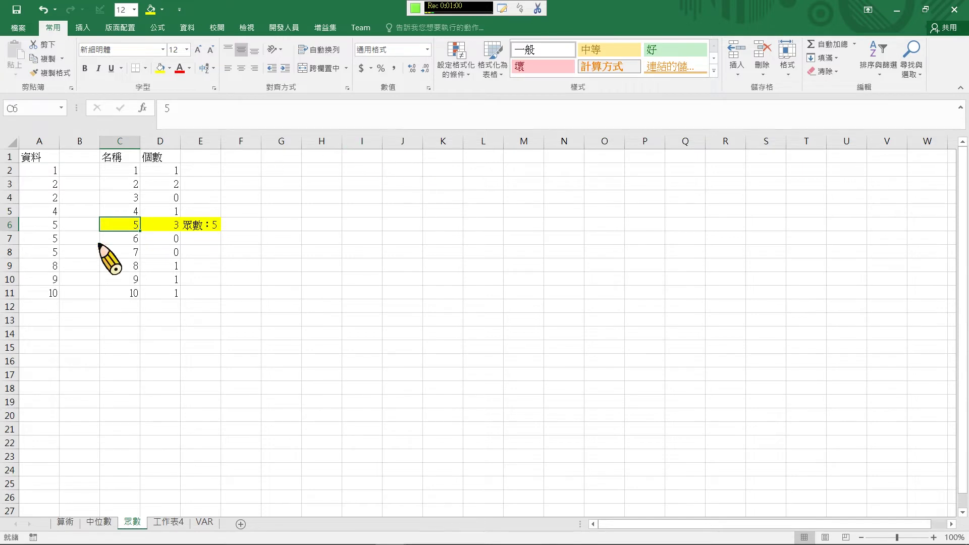
Step: Change the fourth 資料 value, in A5, to 2
{"action": "left_click", "coordinate": [56, 211]}
{"action": "type", "text": "2"}
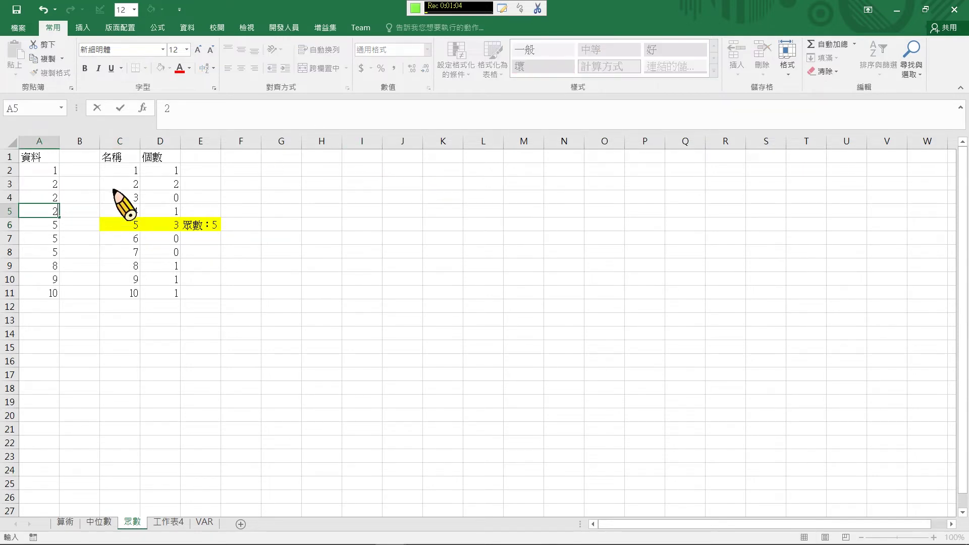
{"action": "key", "text": "Return"}
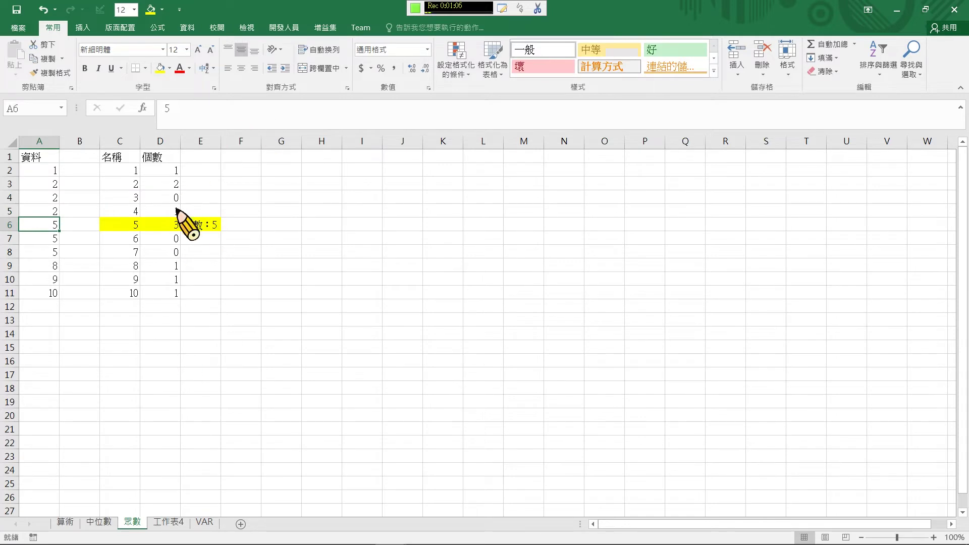
Step: Update the 個數 column to match the changed data: set D3 to 3 and D5 to 0
{"action": "left_click", "coordinate": [174, 185]}
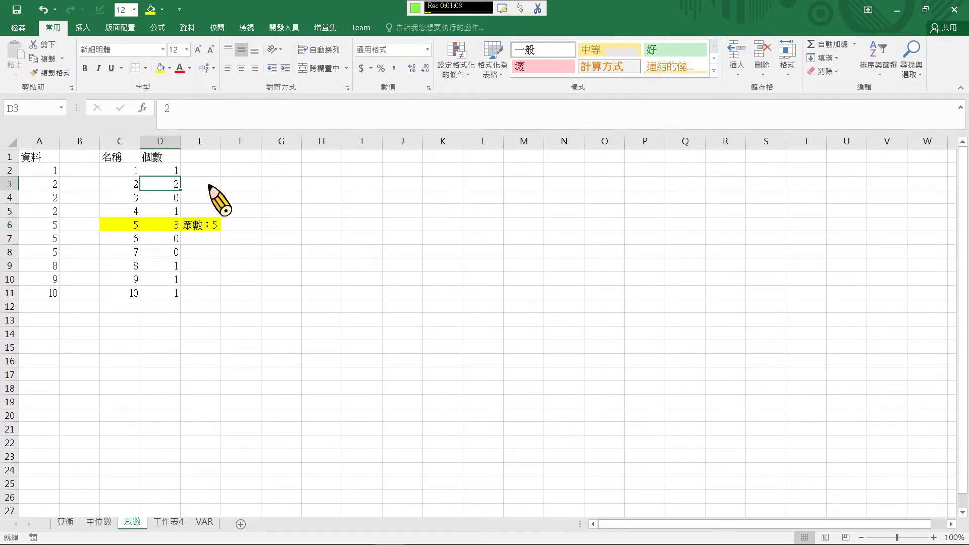
{"action": "type", "text": "3"}
{"action": "key", "text": "Return"}
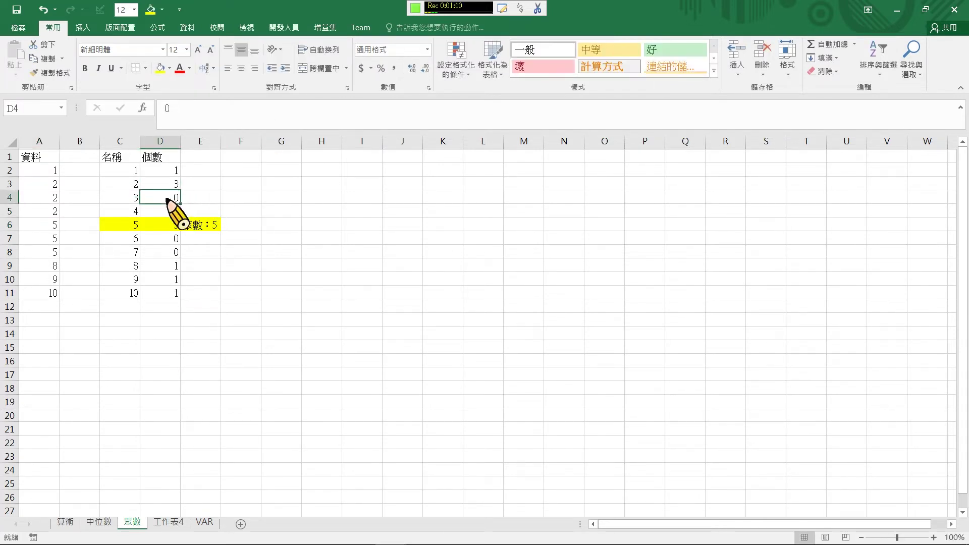
{"action": "left_click", "coordinate": [177, 211]}
{"action": "type", "text": "0"}
{"action": "key", "text": "Return"}
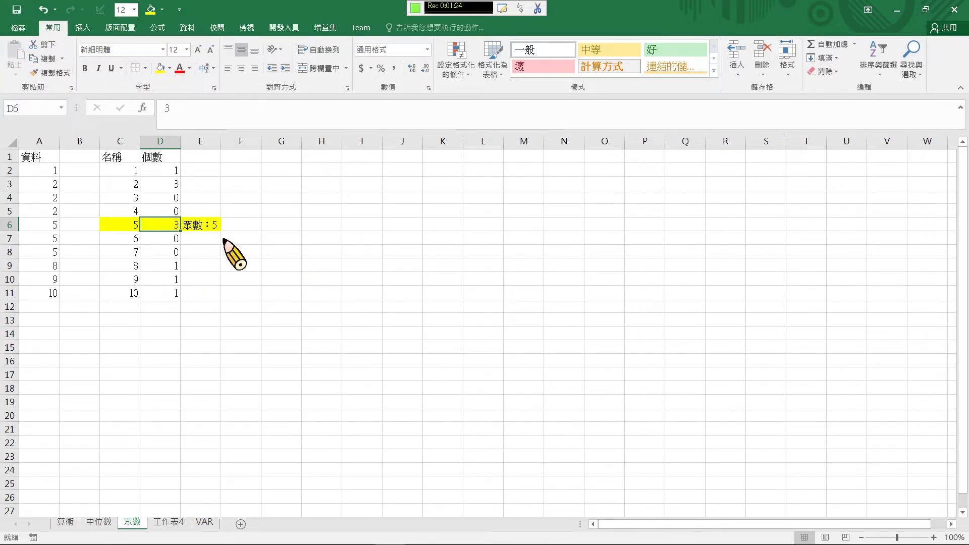
{"action": "left_click", "coordinate": [415, 7]}
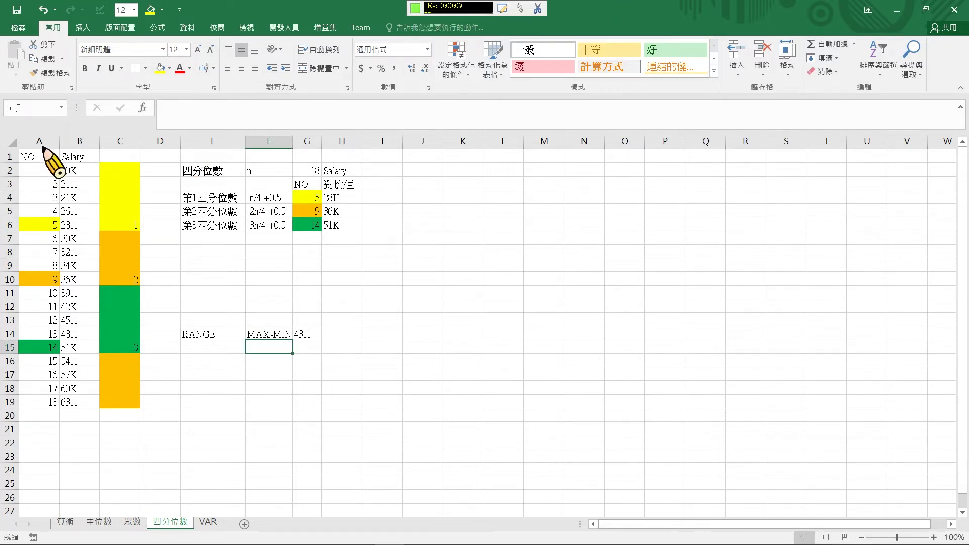
Step: On the 四分位數 sheet, examine the NO and Salary data in A1:B19 and the four coloured groups in C2:C19
{"action": "left_click", "coordinate": [41, 158]}
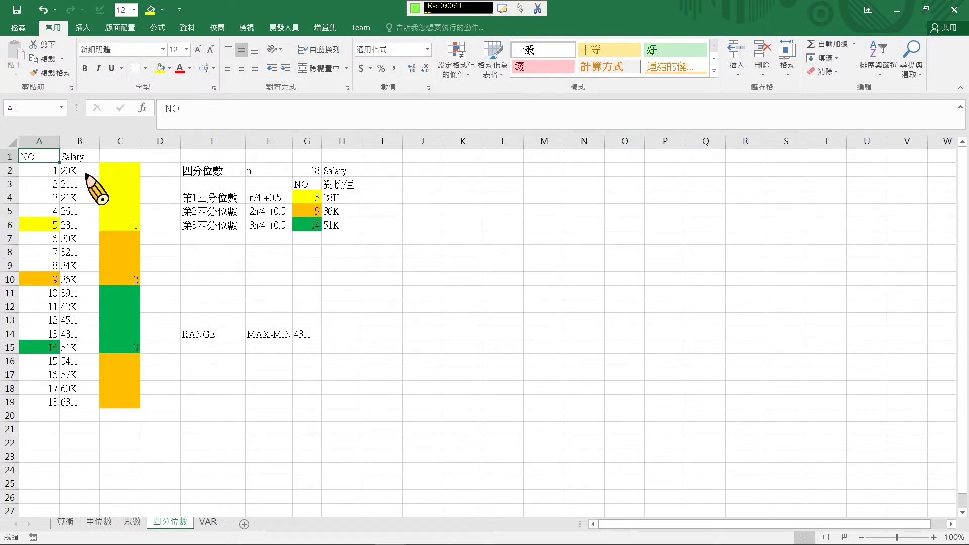
{"action": "left_click_drag", "start_coordinate": [70, 171], "coordinate": [76, 211]}
{"action": "left_click_drag", "start_coordinate": [74, 263], "coordinate": [71, 402]}
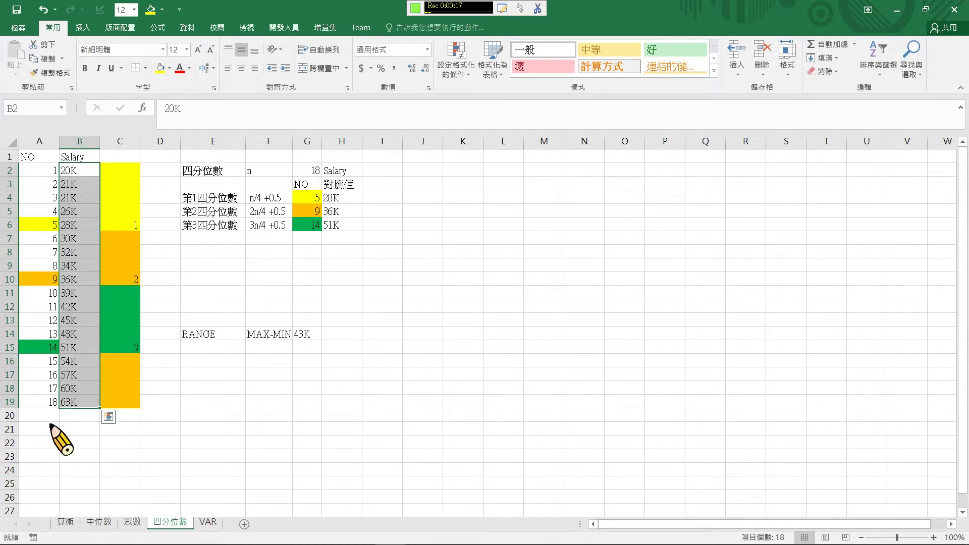
{"action": "left_click", "coordinate": [74, 159]}
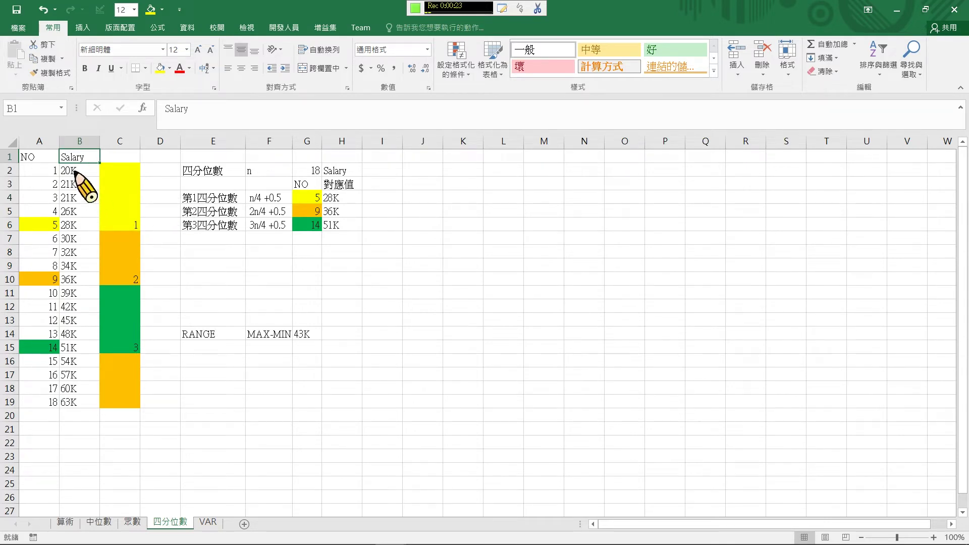
{"action": "left_click_drag", "start_coordinate": [76, 172], "coordinate": [76, 402]}
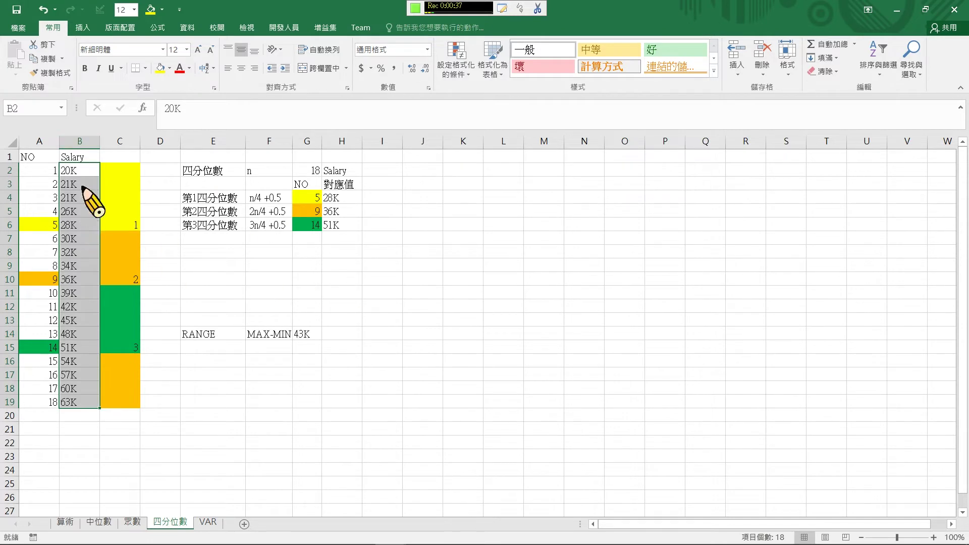
{"action": "left_click", "coordinate": [121, 185]}
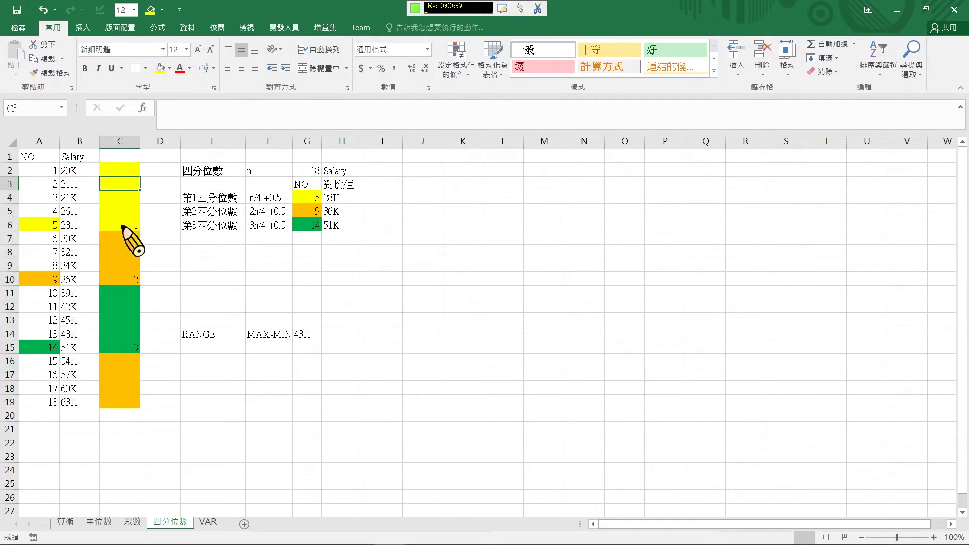
{"action": "left_click", "coordinate": [118, 249]}
{"action": "left_click", "coordinate": [119, 308]}
{"action": "left_click", "coordinate": [121, 388]}
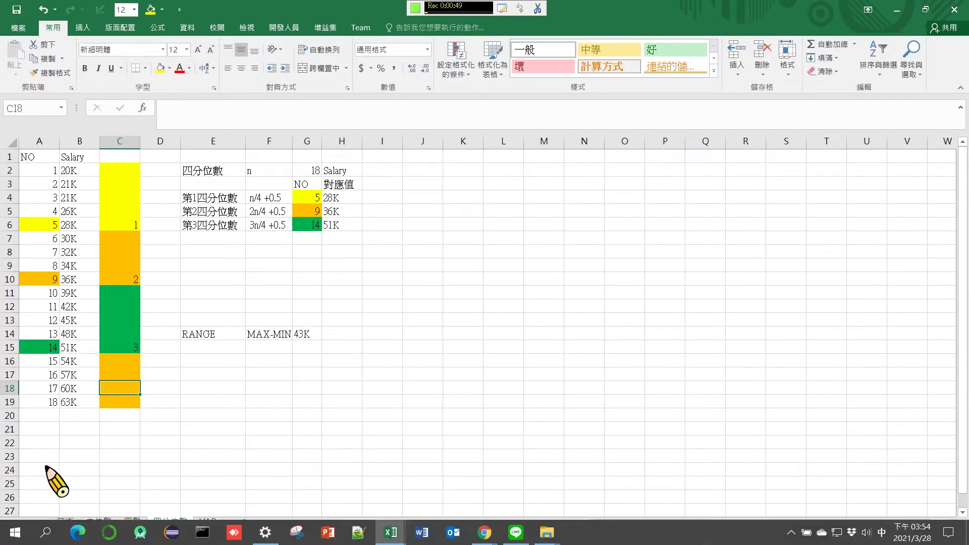
Step: Enter the data count label n=18 in A20, below the NO column
{"action": "left_click", "coordinate": [32, 416]}
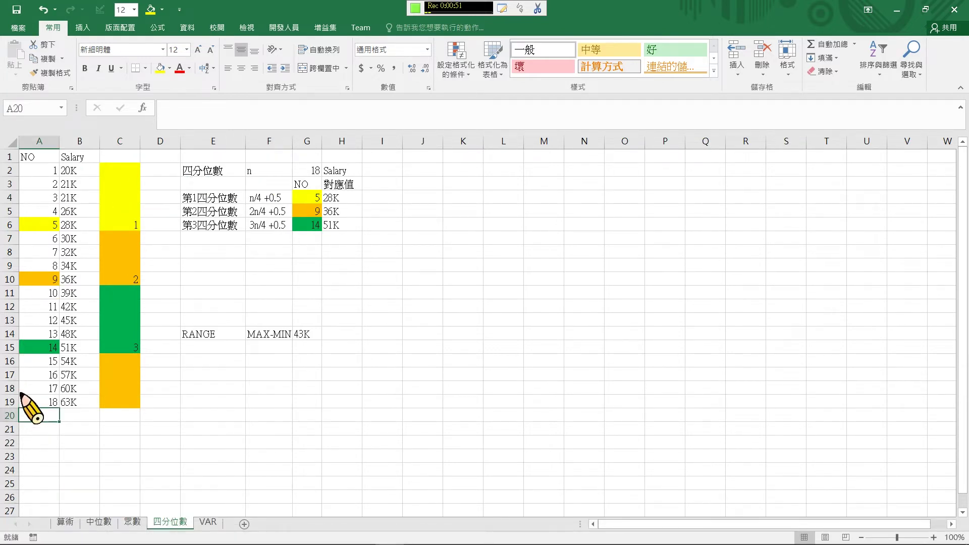
{"action": "type", "text": "="}
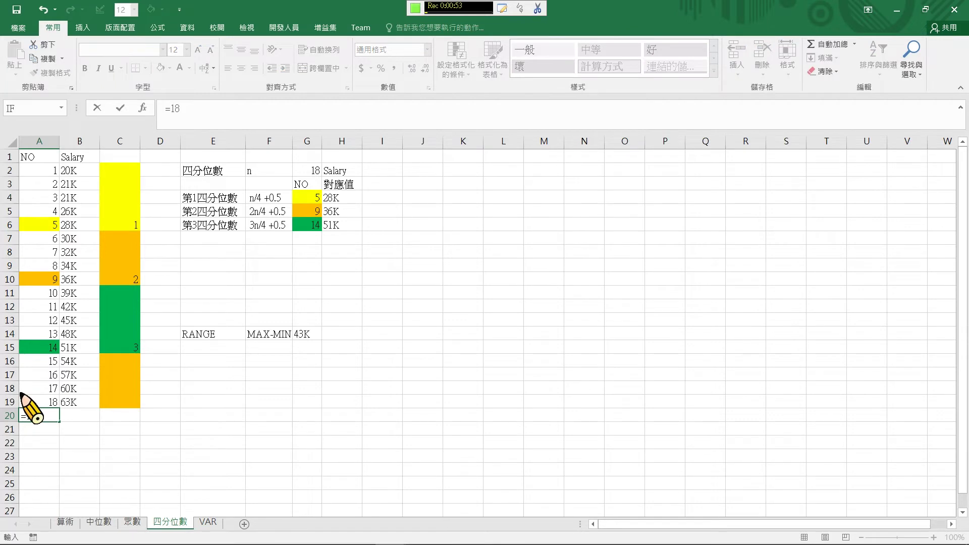
{"action": "type", "text": "18"}
{"action": "key", "text": "Return"}
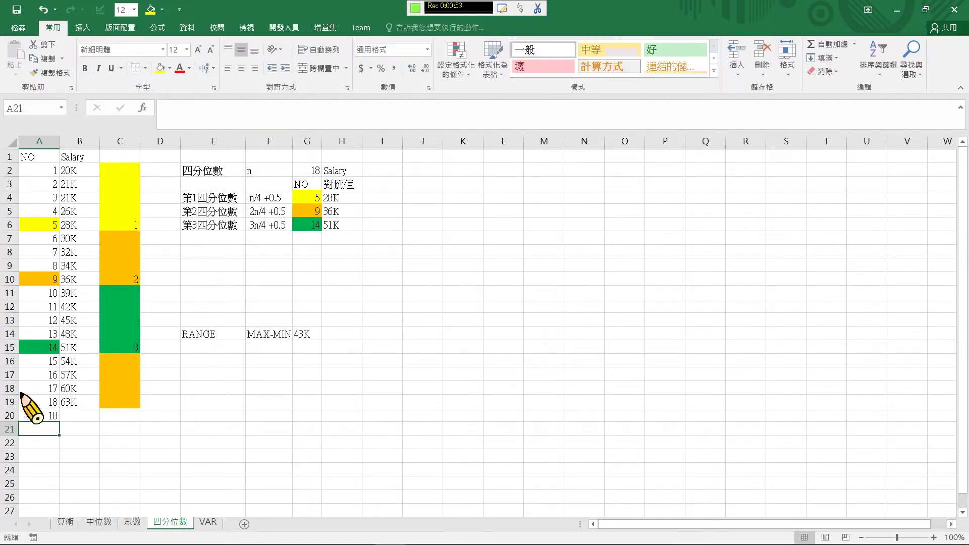
{"action": "left_click", "coordinate": [49, 416]}
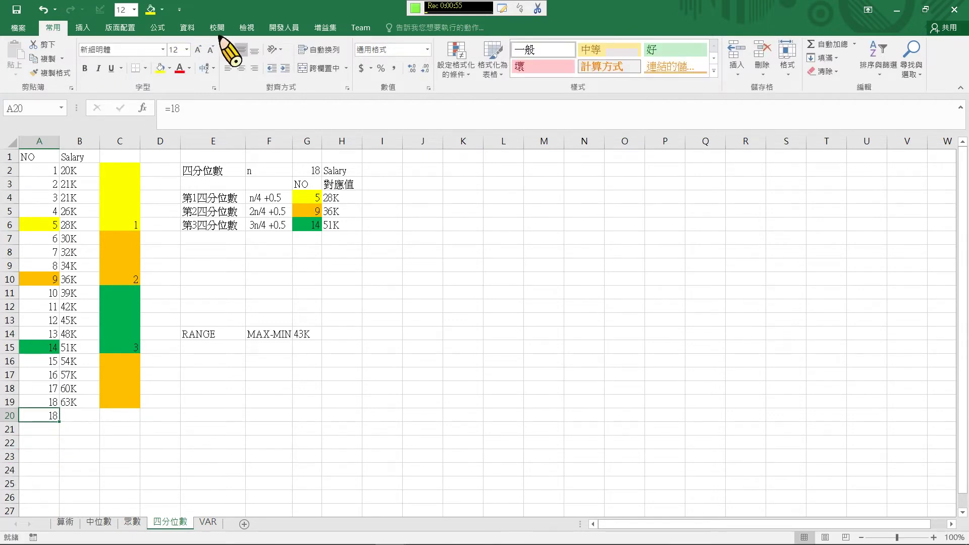
{"action": "left_click", "coordinate": [168, 108]}
{"action": "type", "text": "="}
{"action": "type", "text": "n"}
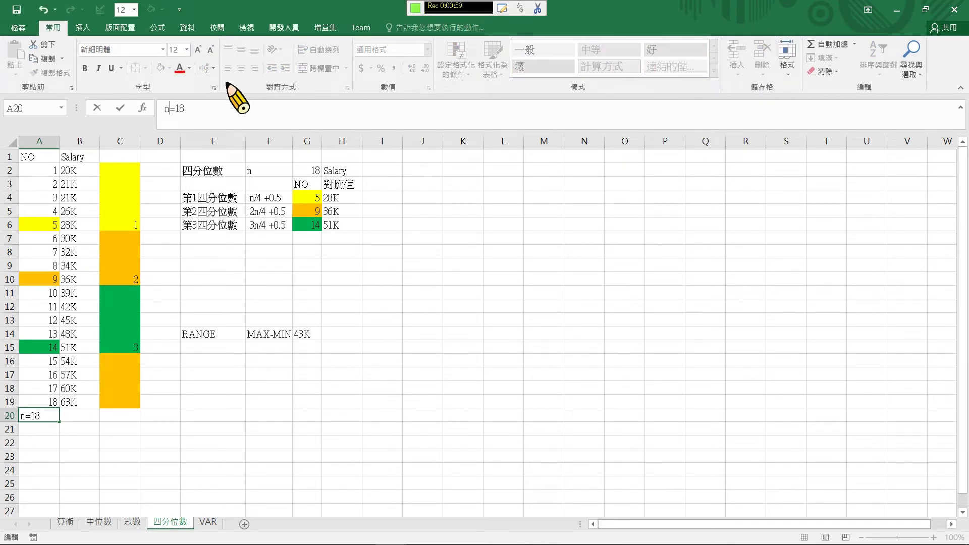
{"action": "key", "text": "Return"}
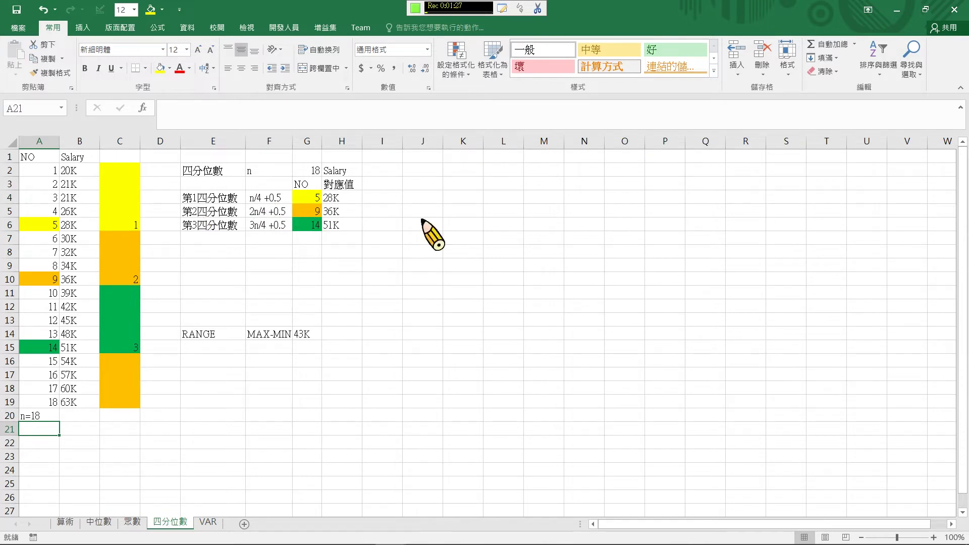
Step: Examine the quartile position formulas in F4:F6 and the first and second quartile positions in G4:G5
{"action": "left_click", "coordinate": [261, 200]}
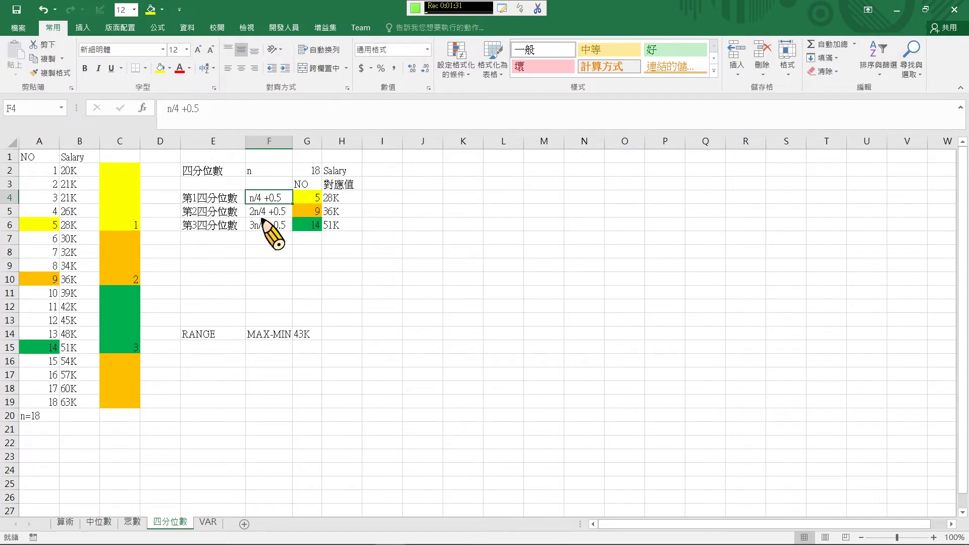
{"action": "left_click", "coordinate": [259, 212]}
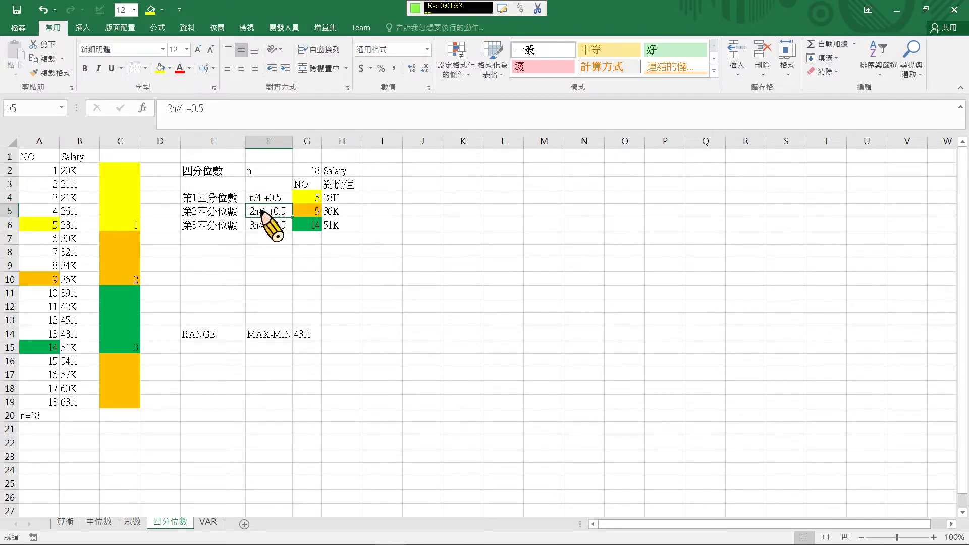
{"action": "left_click", "coordinate": [261, 225]}
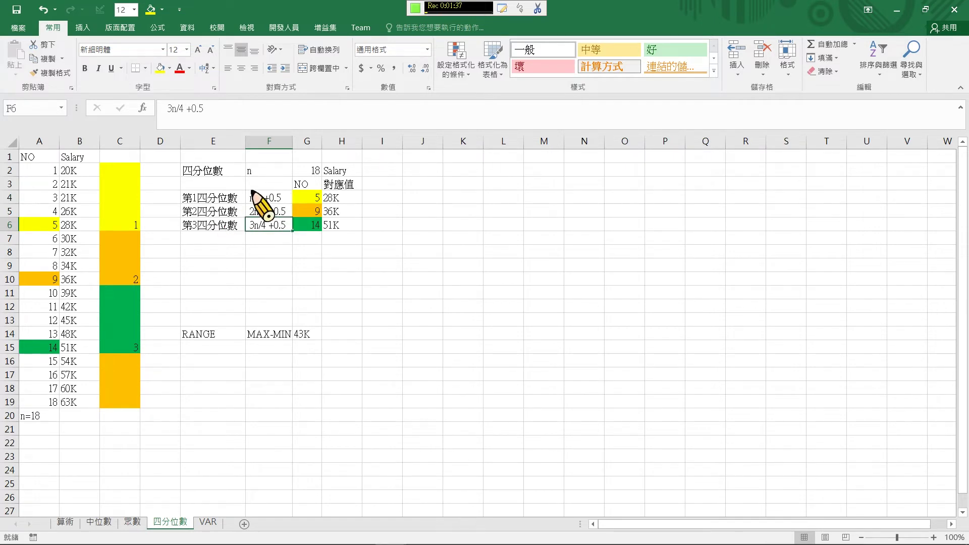
{"action": "left_click_drag", "start_coordinate": [257, 198], "coordinate": [271, 228]}
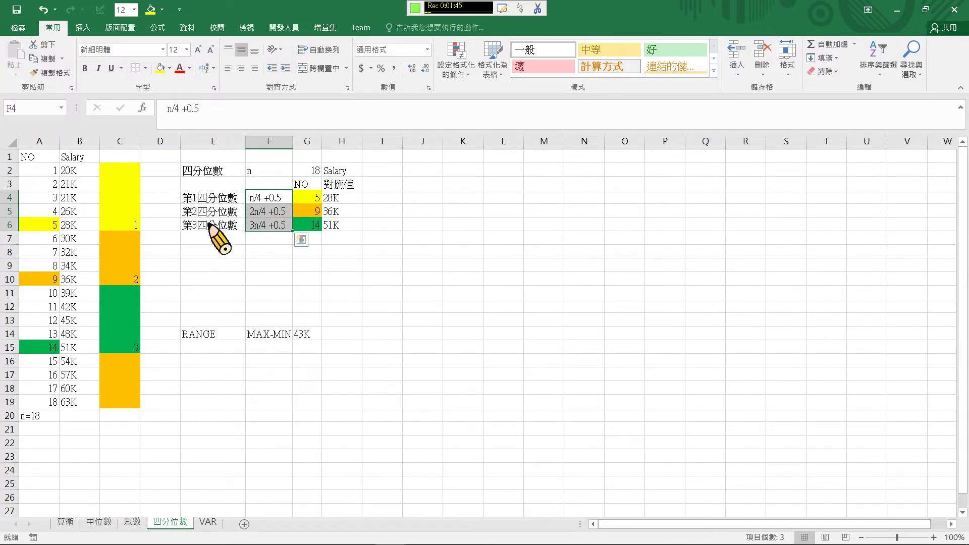
{"action": "left_click", "coordinate": [268, 198]}
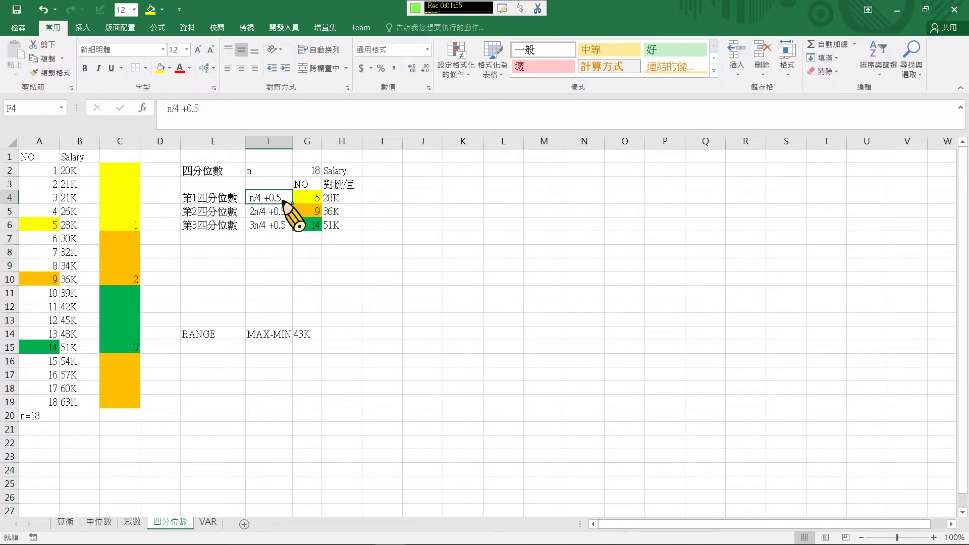
{"action": "left_click", "coordinate": [318, 198]}
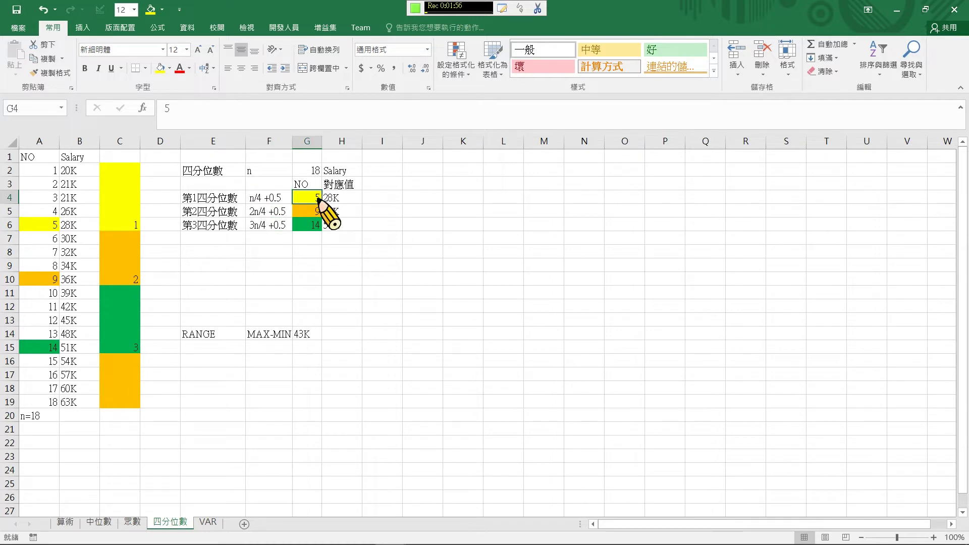
{"action": "left_click", "coordinate": [258, 216]}
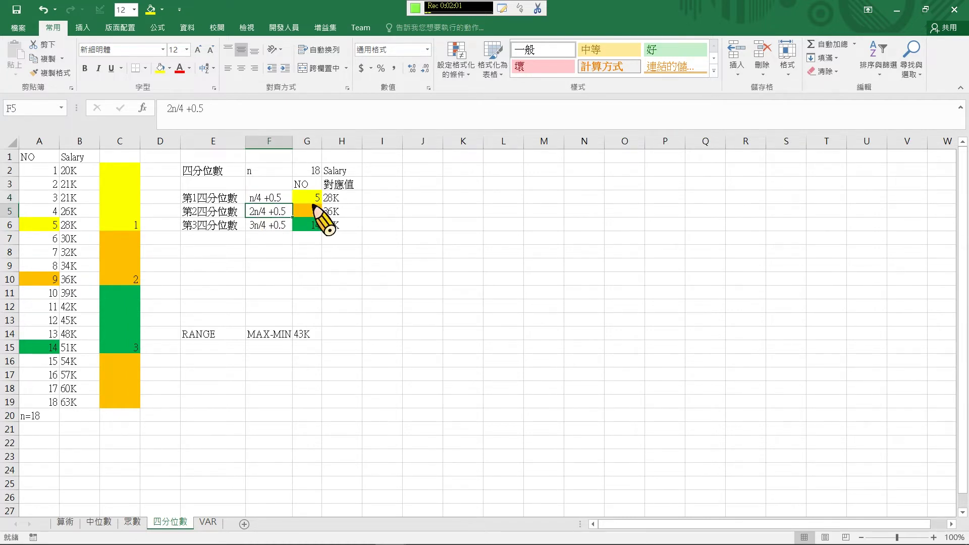
{"action": "left_click", "coordinate": [313, 207]}
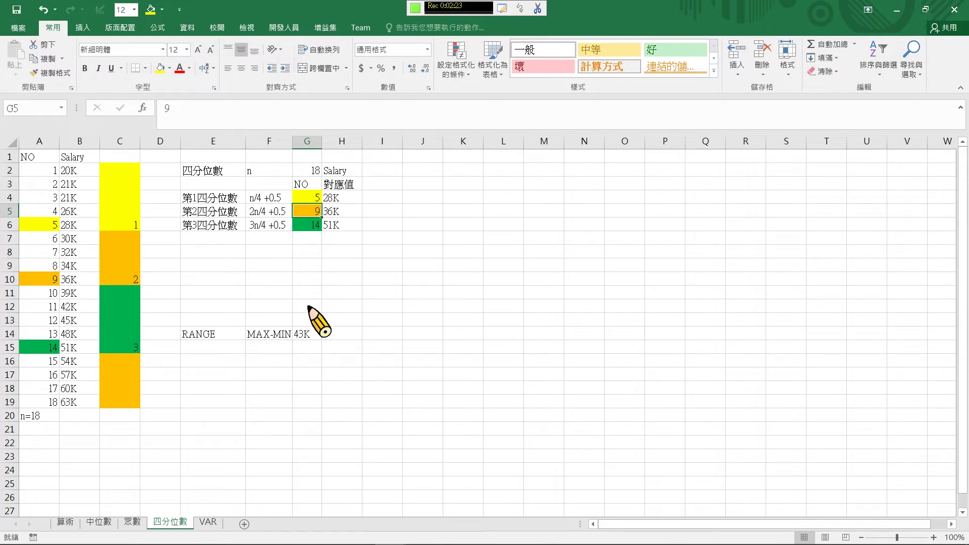
Step: Match the quartile positions in G4:G6 to their rows in the salary list and check the corresponding values in H4 and H6
{"action": "left_click", "coordinate": [309, 195]}
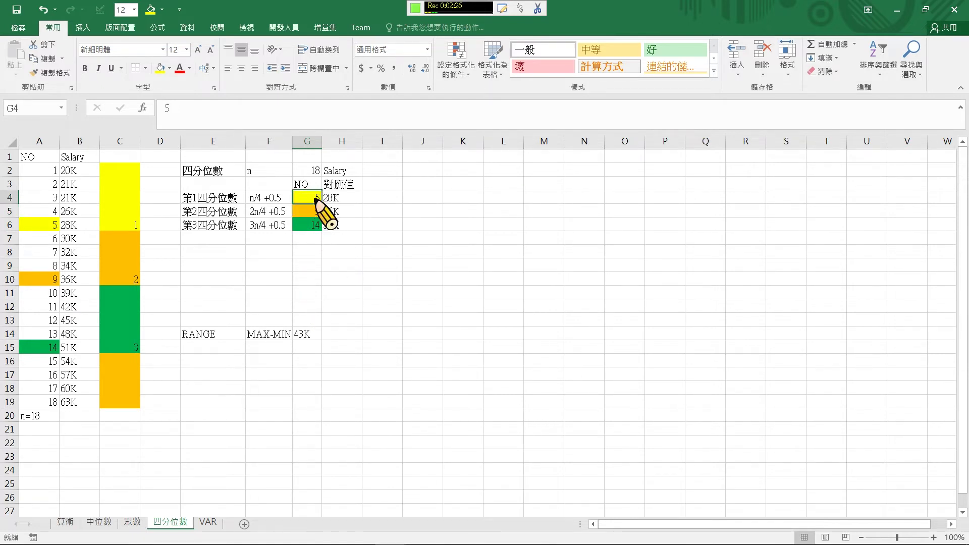
{"action": "left_click", "coordinate": [69, 227]}
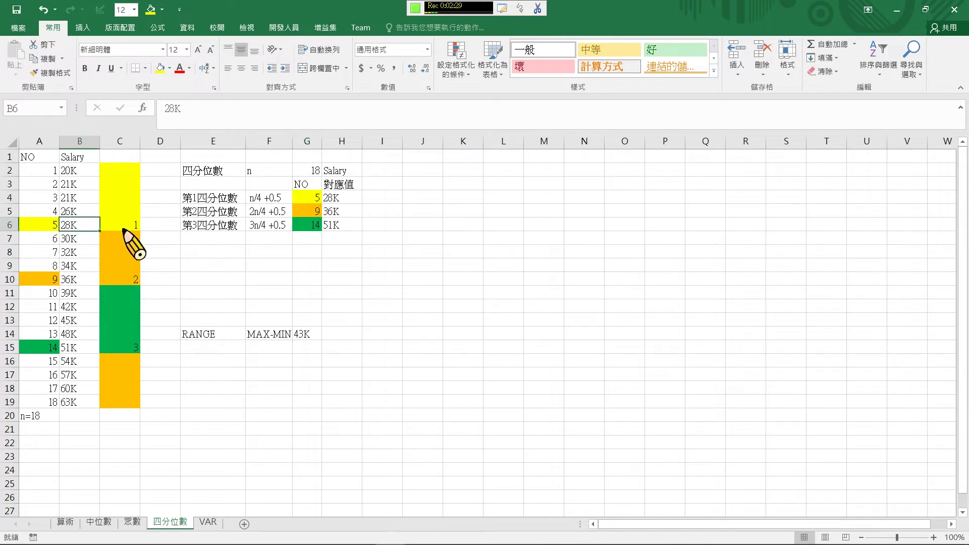
{"action": "left_click", "coordinate": [304, 212]}
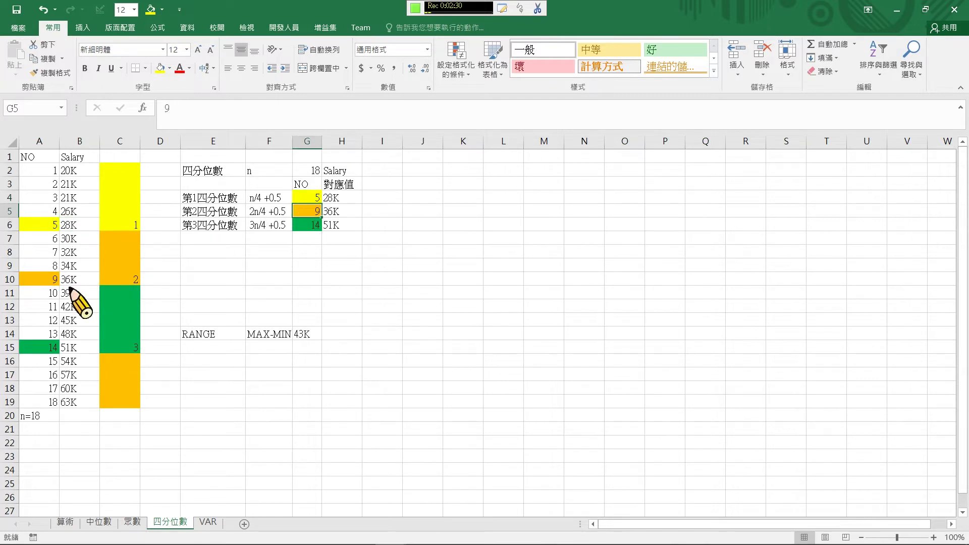
{"action": "left_click", "coordinate": [121, 285]}
{"action": "left_click", "coordinate": [306, 226]}
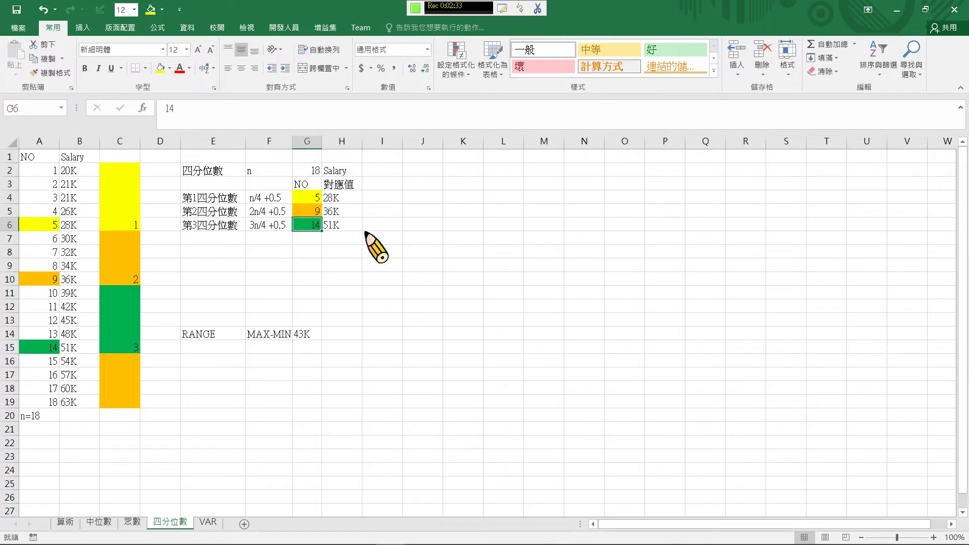
{"action": "left_click", "coordinate": [121, 350]}
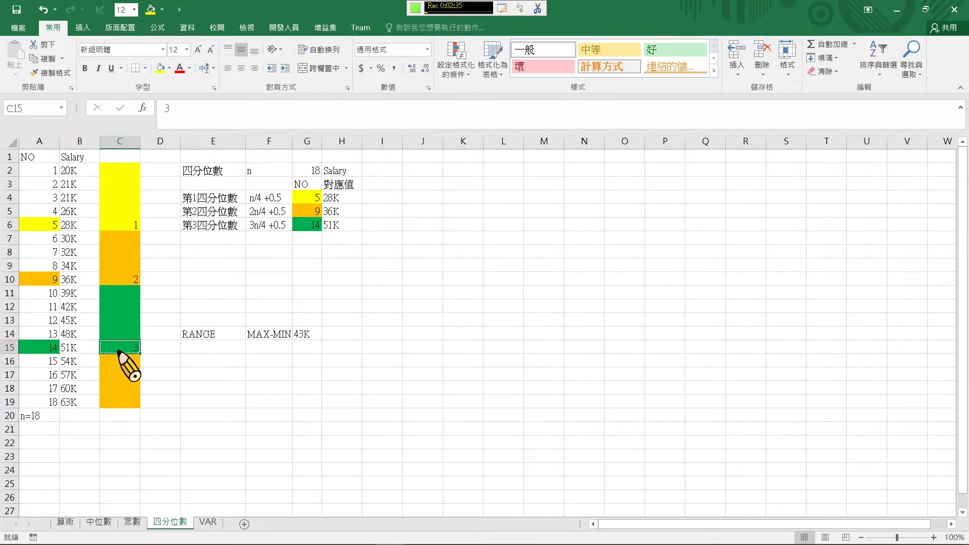
{"action": "left_click", "coordinate": [338, 199]}
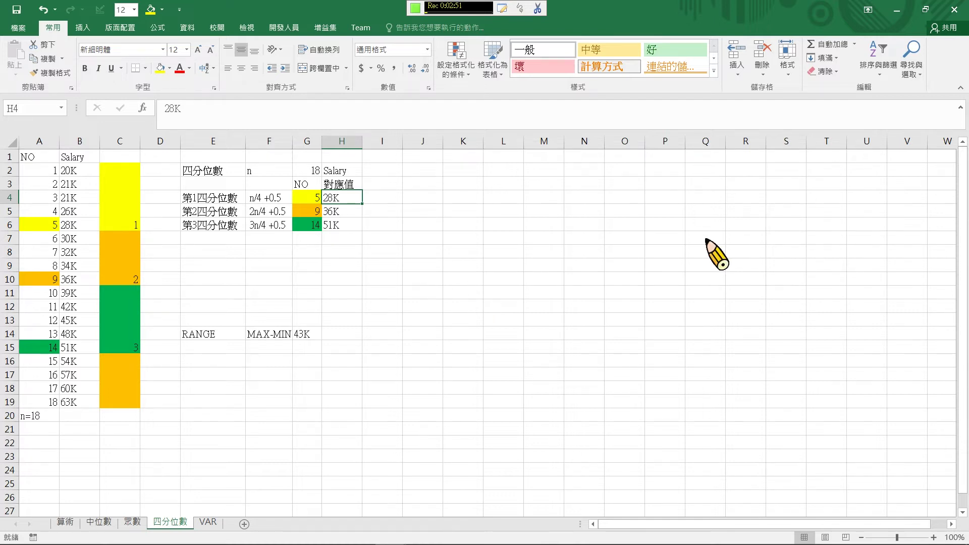
{"action": "left_click", "coordinate": [347, 225]}
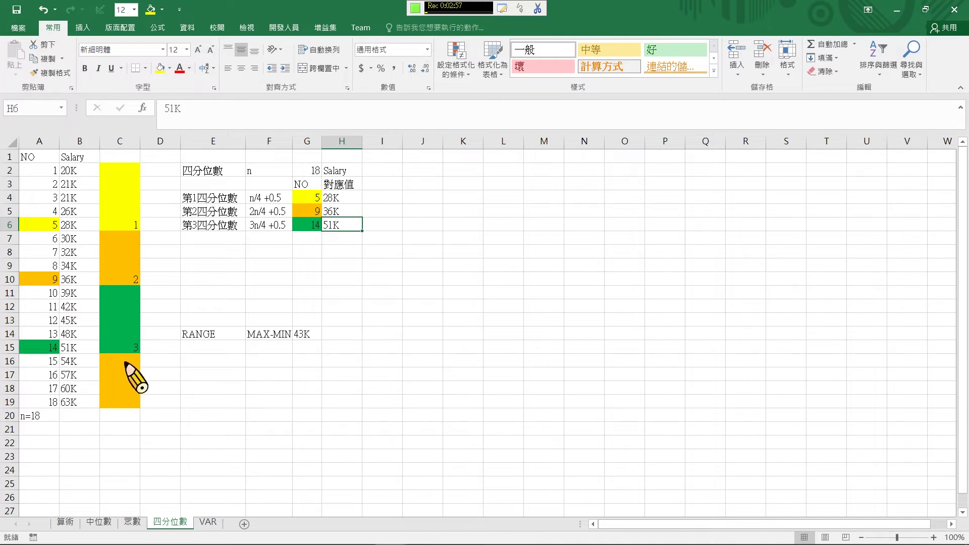
Step: Enter the heading 分割點 in F3, above the quartile position formulas
{"action": "left_click_drag", "start_coordinate": [124, 363], "coordinate": [120, 416]}
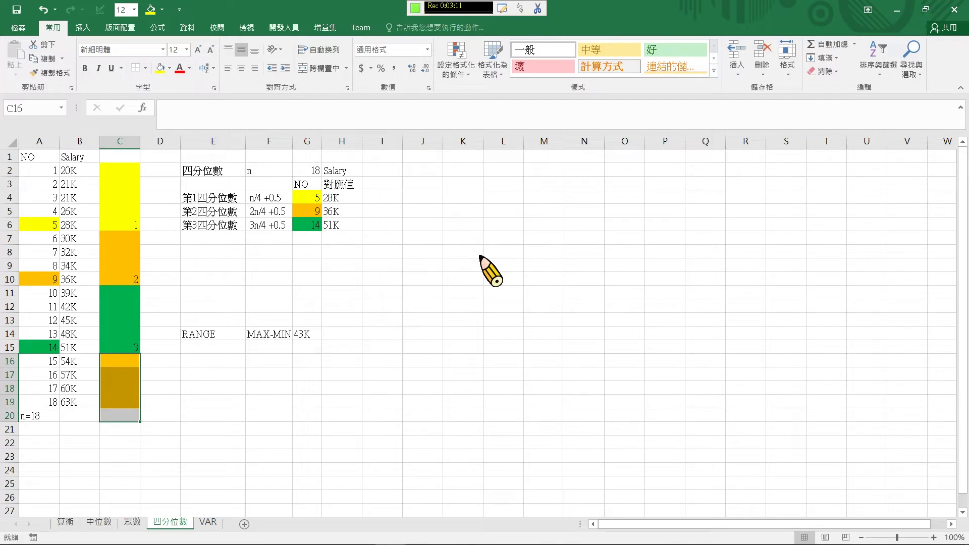
{"action": "left_click", "coordinate": [268, 188]}
{"action": "type", "text": "z"}
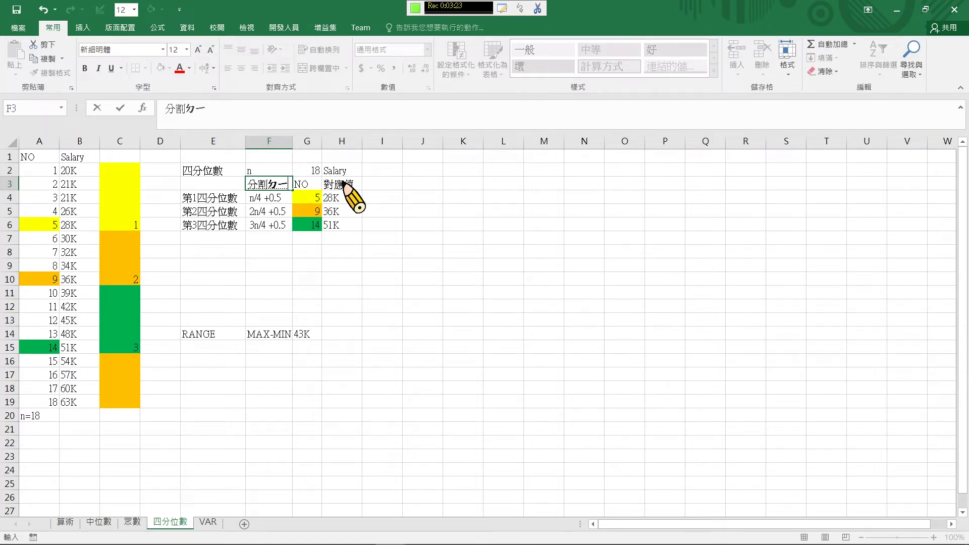
{"action": "key", "text": "Return"}
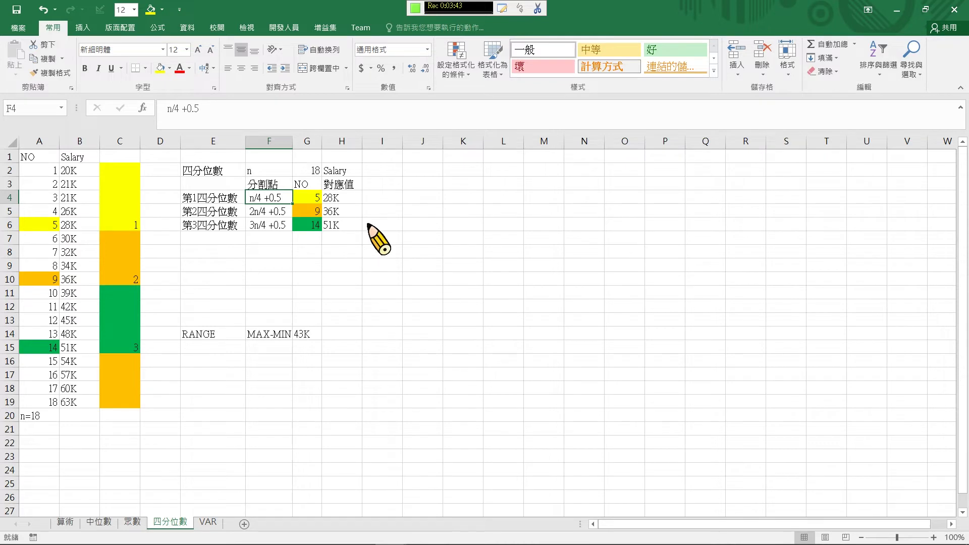
{"action": "left_click_drag", "start_coordinate": [195, 202], "coordinate": [340, 226]}
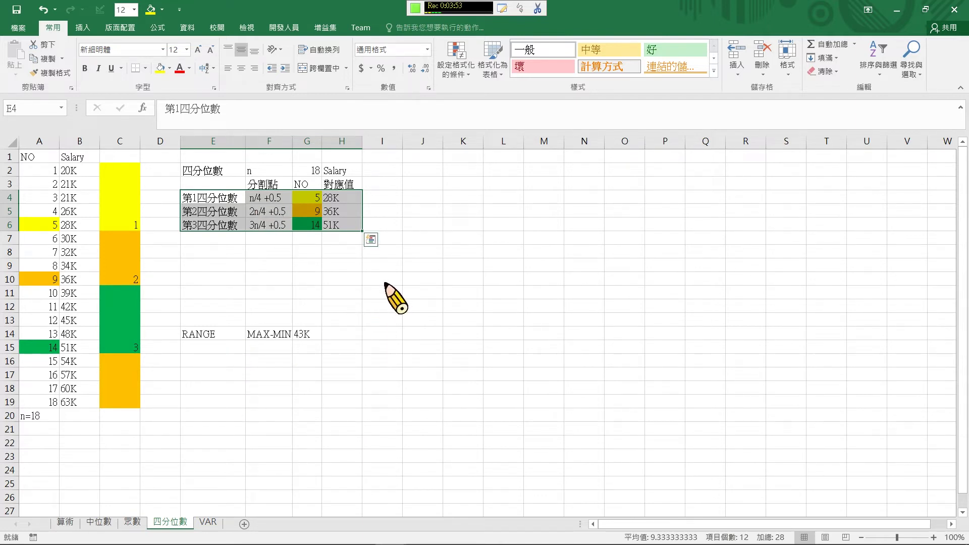
Step: Enter the range calculation 63-20 in F15, below the MAX-MIN label
{"action": "left_click", "coordinate": [191, 337]}
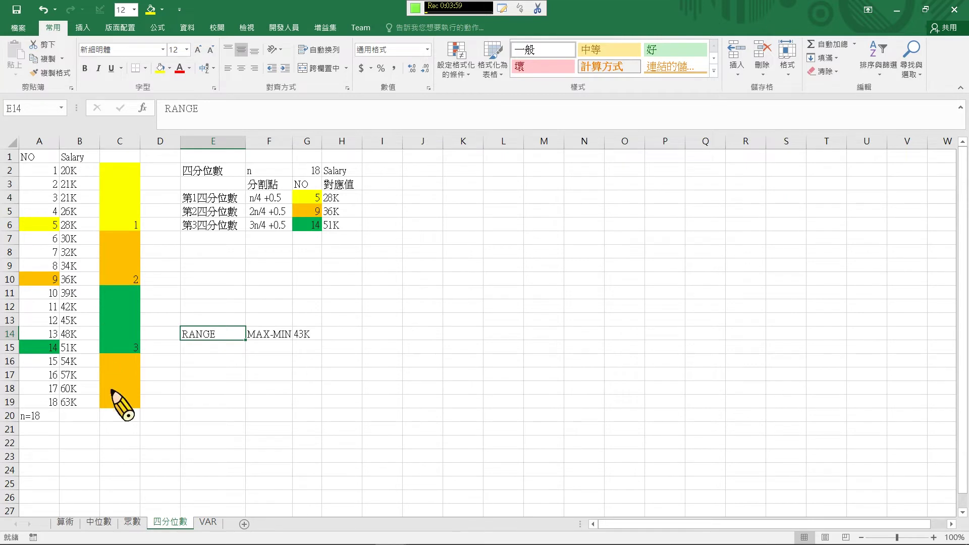
{"action": "left_click", "coordinate": [270, 335]}
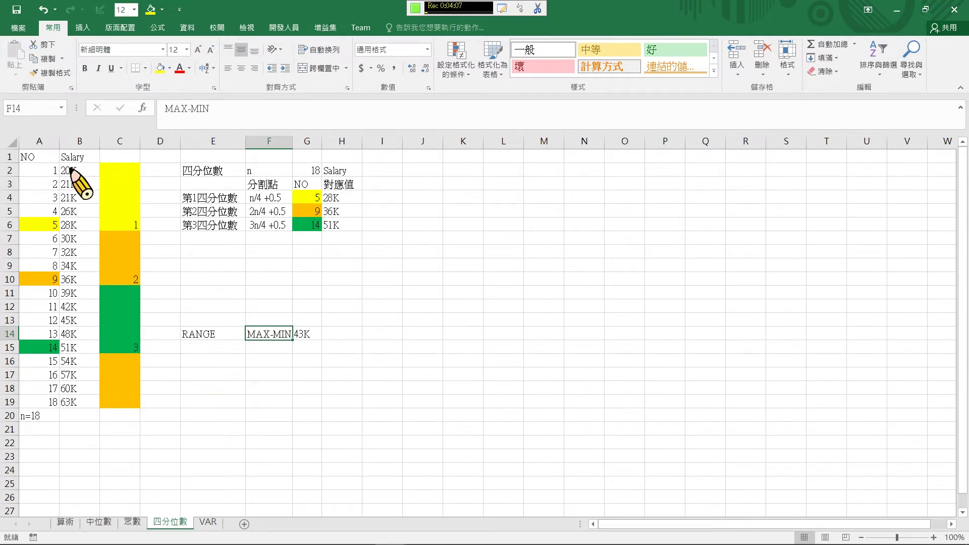
{"action": "left_click", "coordinate": [267, 347]}
{"action": "type", "text": "63-20"}
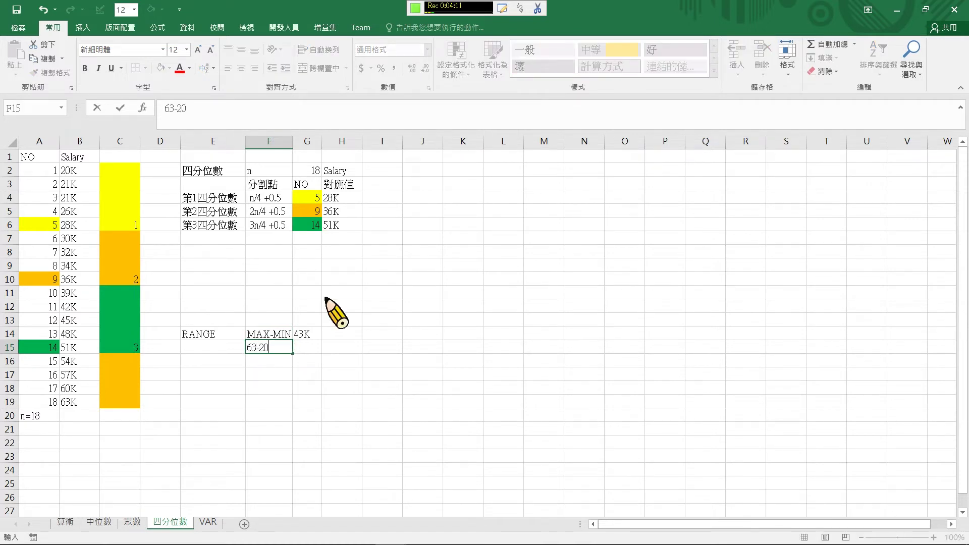
{"action": "key", "text": "Return"}
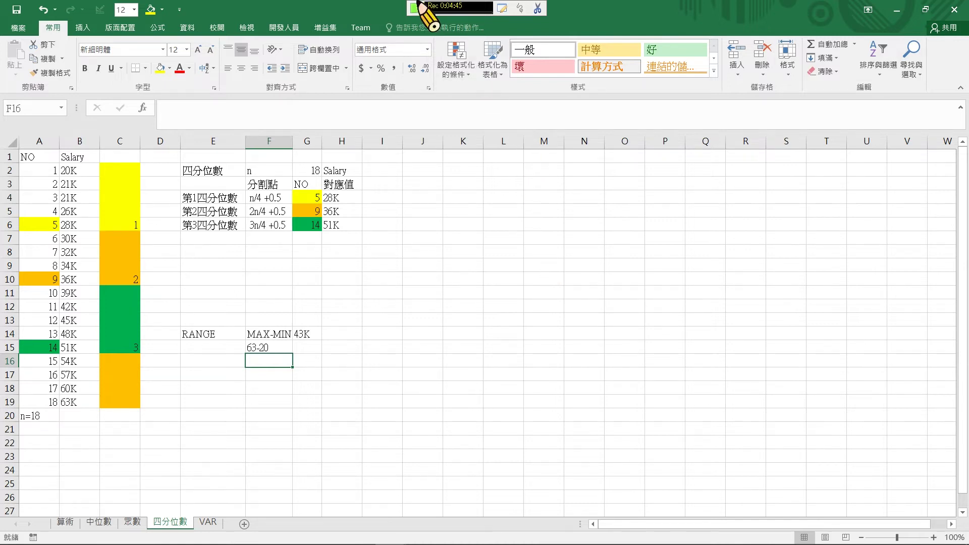
{"action": "left_click", "coordinate": [415, 7]}
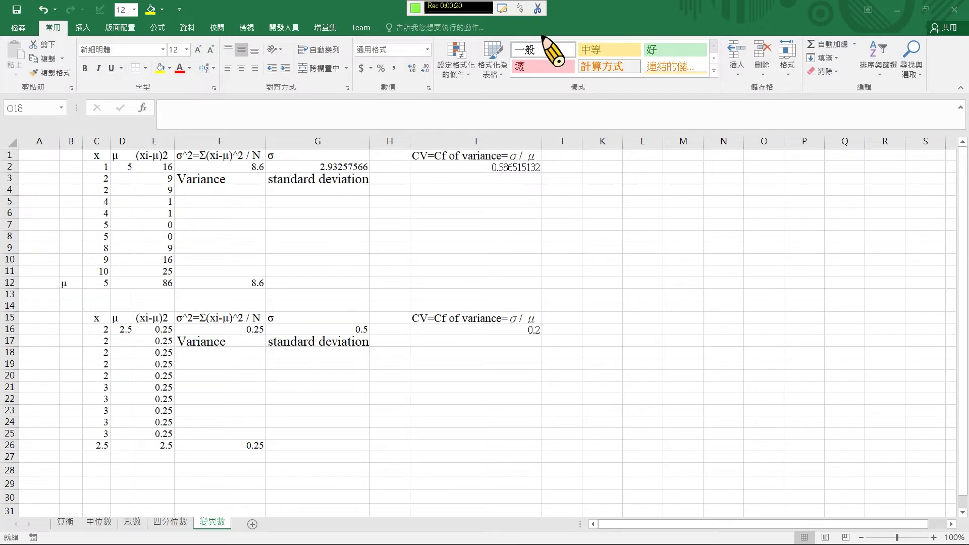
{"action": "left_click", "coordinate": [419, 5]}
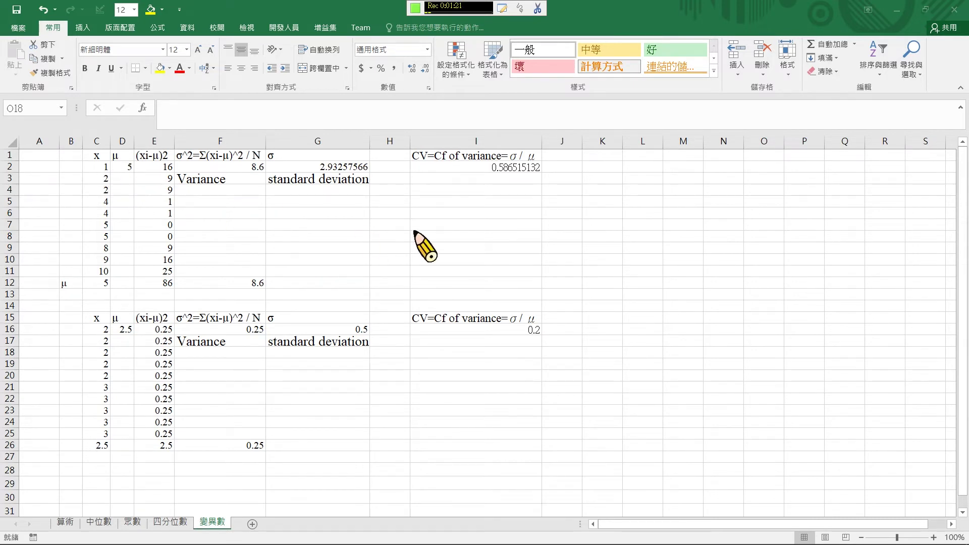
Step: On the 變異數 sheet, examine the x values in C2:C11, their average in C12 and the linked mean in D2
{"action": "left_click_drag", "start_coordinate": [105, 166], "coordinate": [108, 271]}
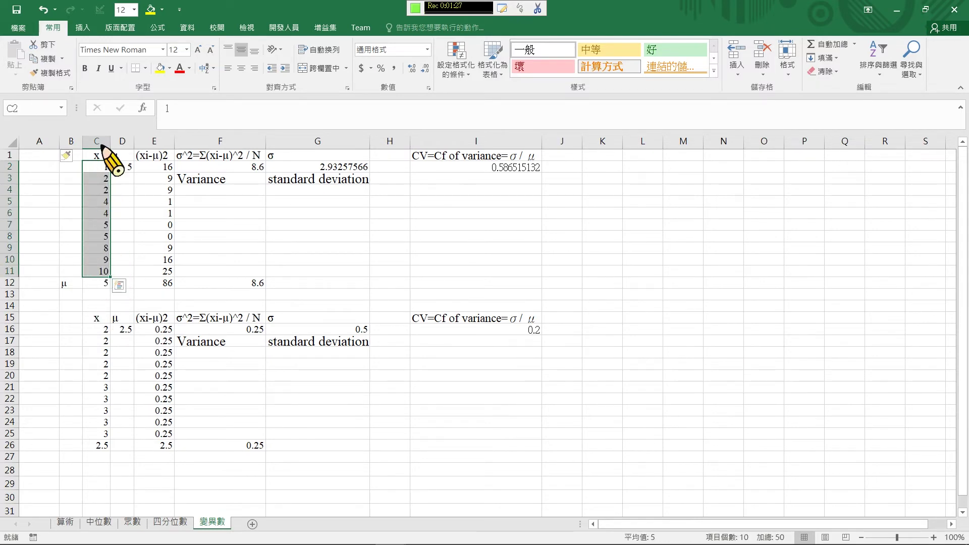
{"action": "left_click", "coordinate": [100, 284]}
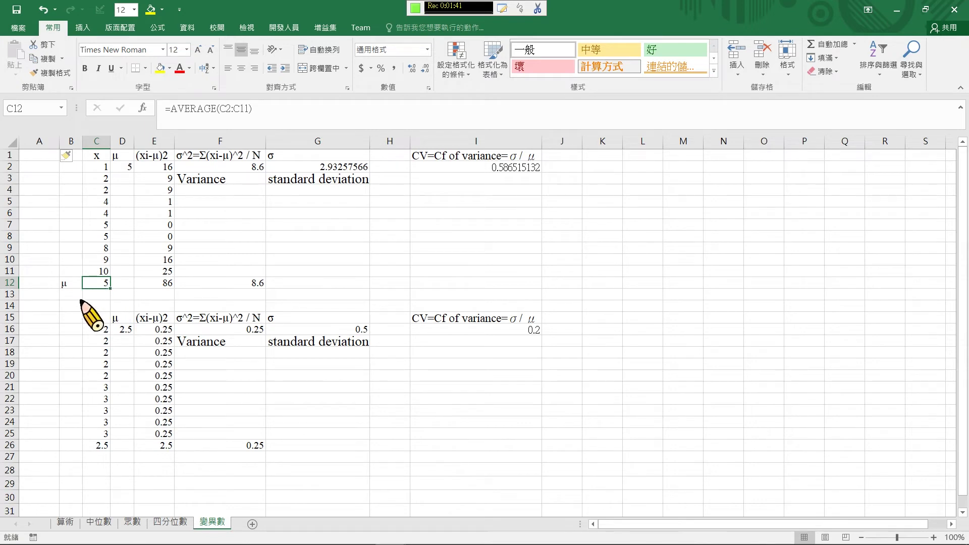
{"action": "left_click_drag", "start_coordinate": [70, 285], "coordinate": [95, 285]}
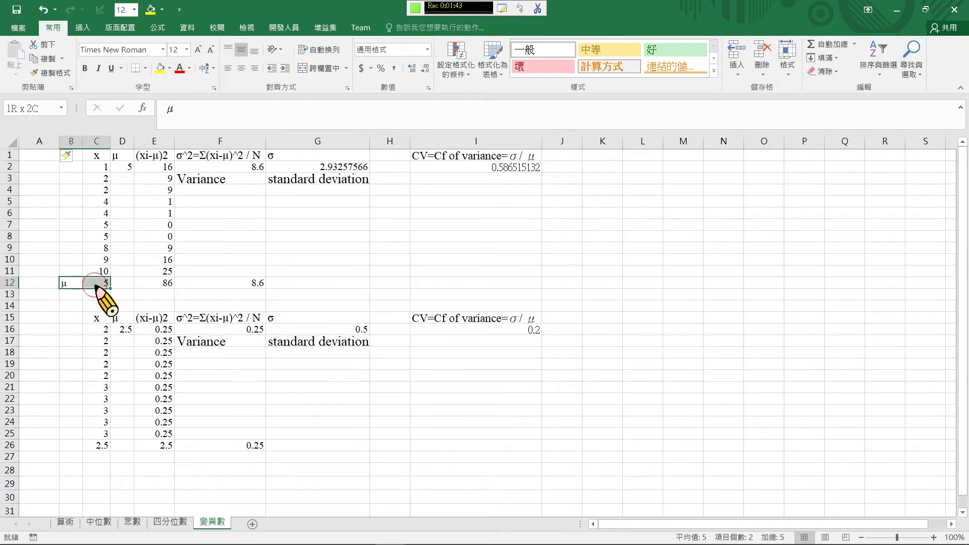
{"action": "left_click", "coordinate": [128, 155]}
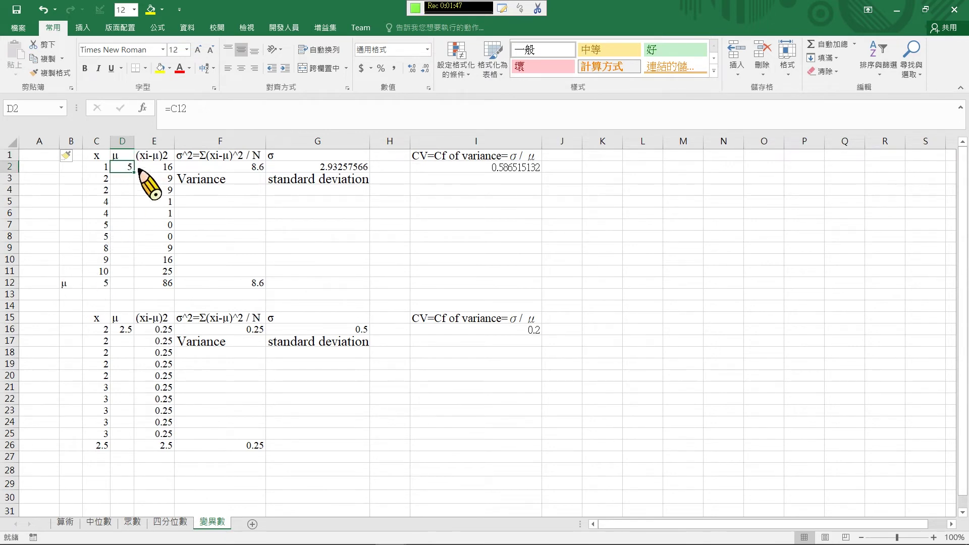
{"action": "left_click", "coordinate": [102, 286]}
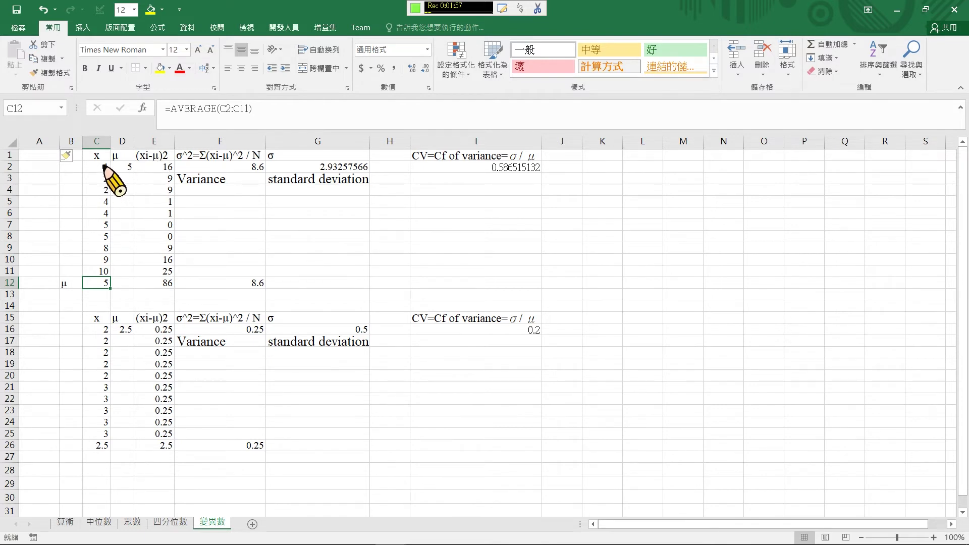
{"action": "left_click_drag", "start_coordinate": [104, 167], "coordinate": [107, 272]}
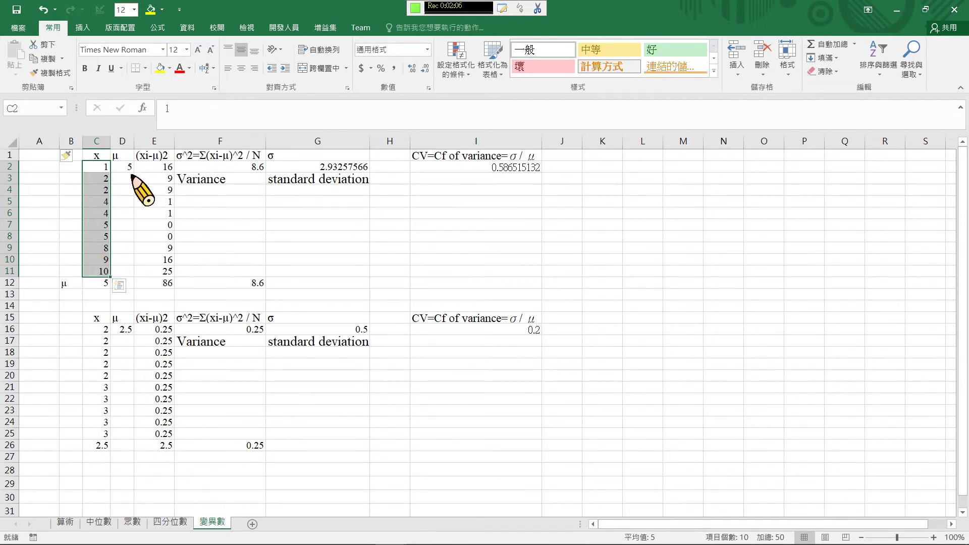
{"action": "left_click", "coordinate": [99, 167]}
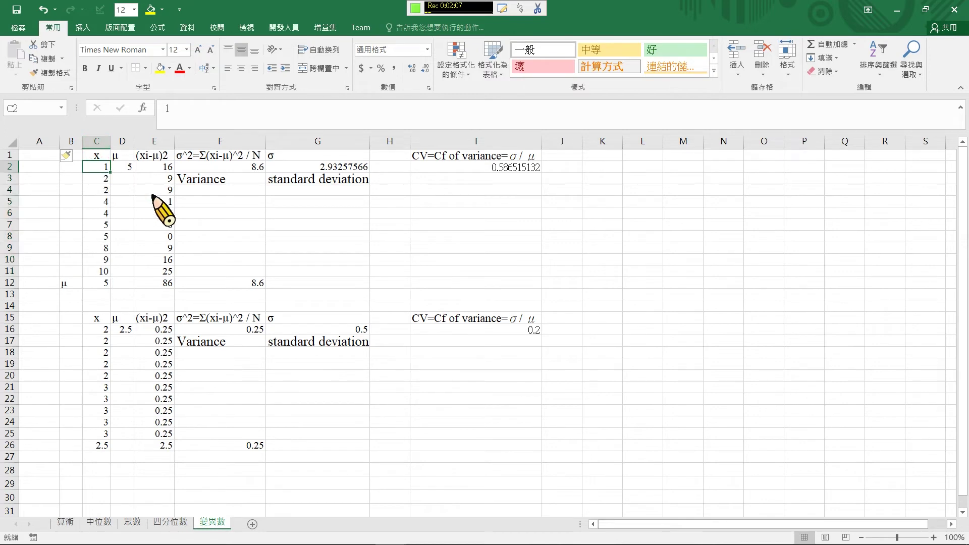
{"action": "left_click", "coordinate": [132, 168]}
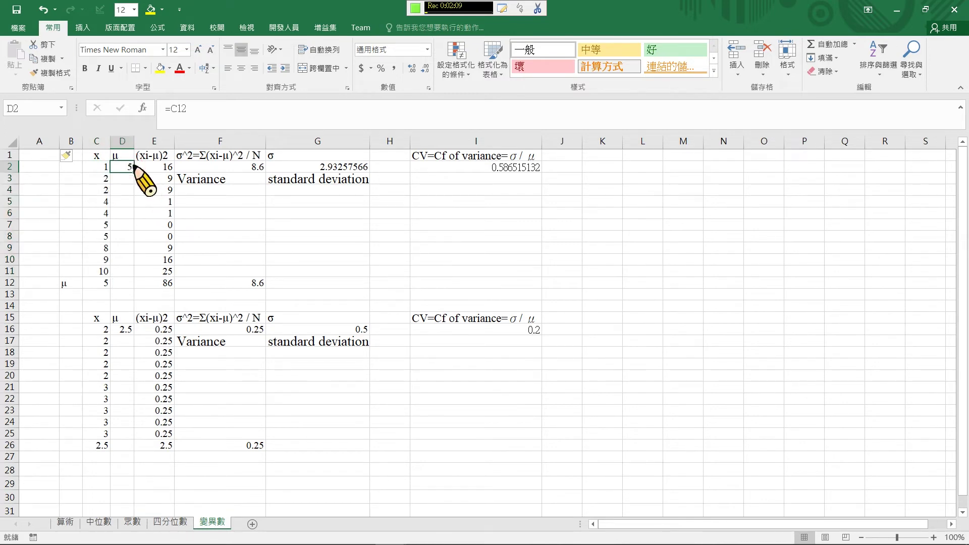
Step: Compare the squared deviation formulas in E2 and E3 and how they reference the mean in C12
{"action": "left_click", "coordinate": [160, 168]}
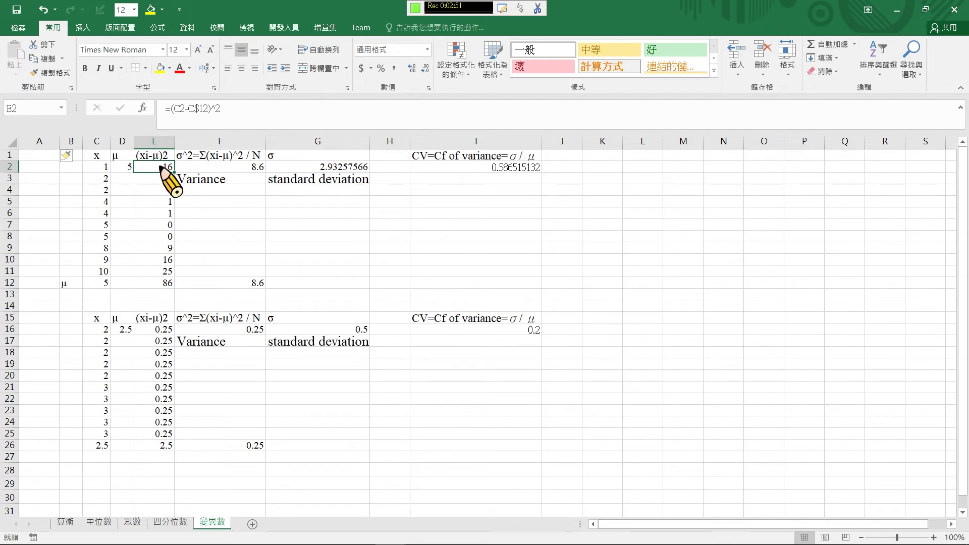
{"action": "left_click", "coordinate": [125, 166]}
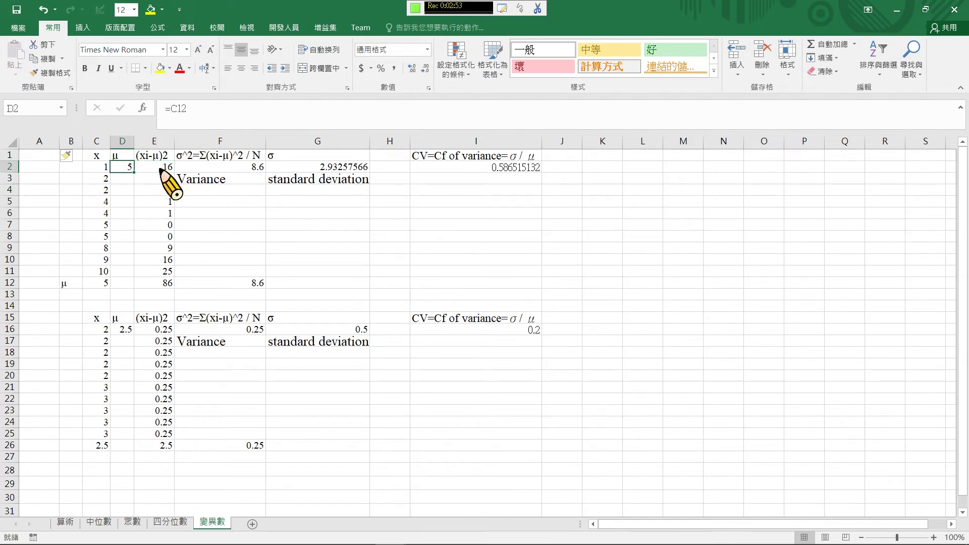
{"action": "left_click", "coordinate": [158, 168]}
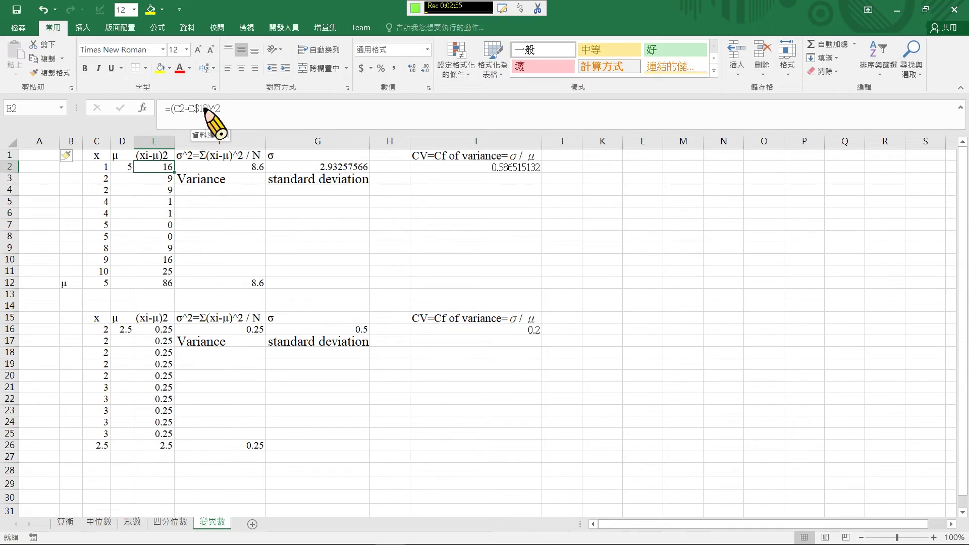
{"action": "left_click", "coordinate": [169, 179]}
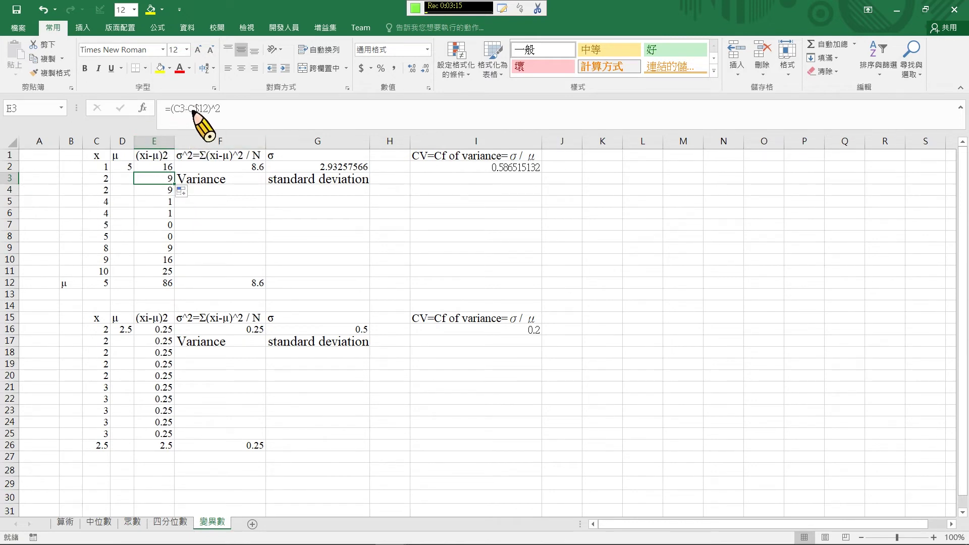
{"action": "key", "text": "Up"}
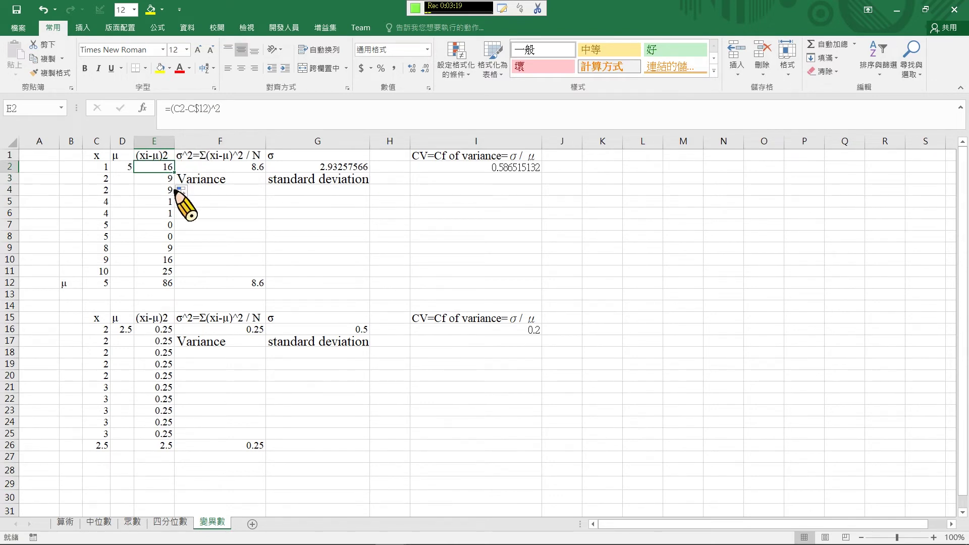
Step: Try a fully relative mean reference in E2, =(C2-C12)^2, fill it down to E3 and compare the formulas in E2:E4
{"action": "left_click", "coordinate": [200, 109]}
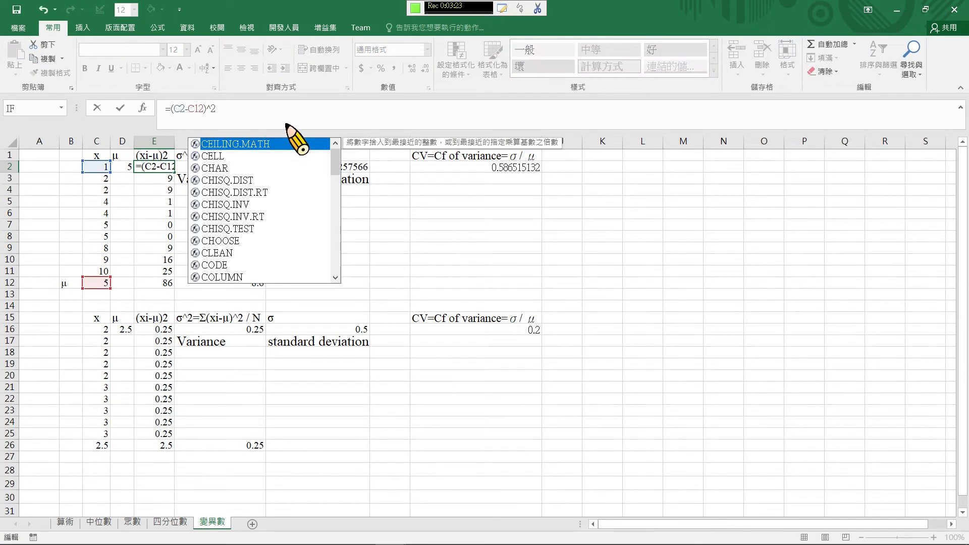
{"action": "type", "text": "$"}
{"action": "key", "text": "Return"}
{"action": "key", "text": "ctrl+z"}
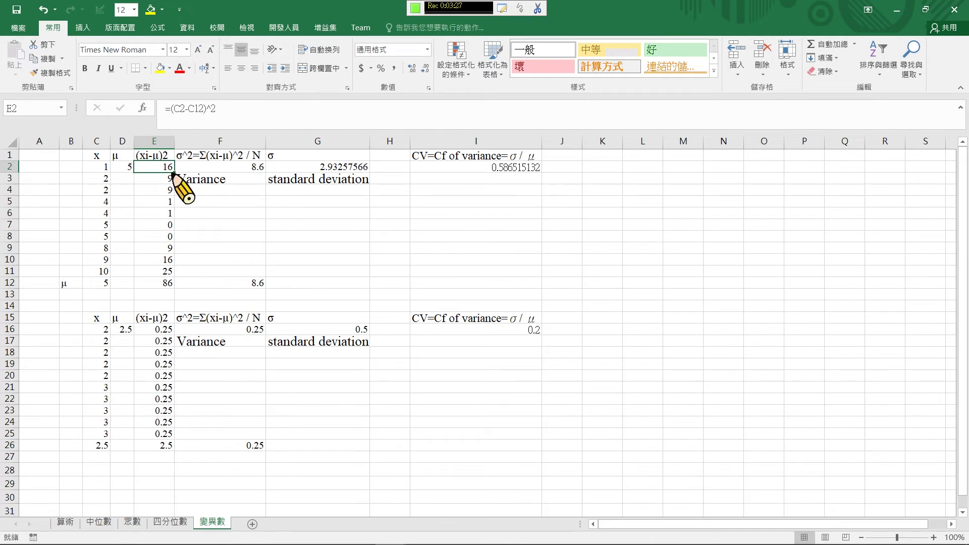
{"action": "left_click_drag", "start_coordinate": [175, 173], "coordinate": [166, 183]}
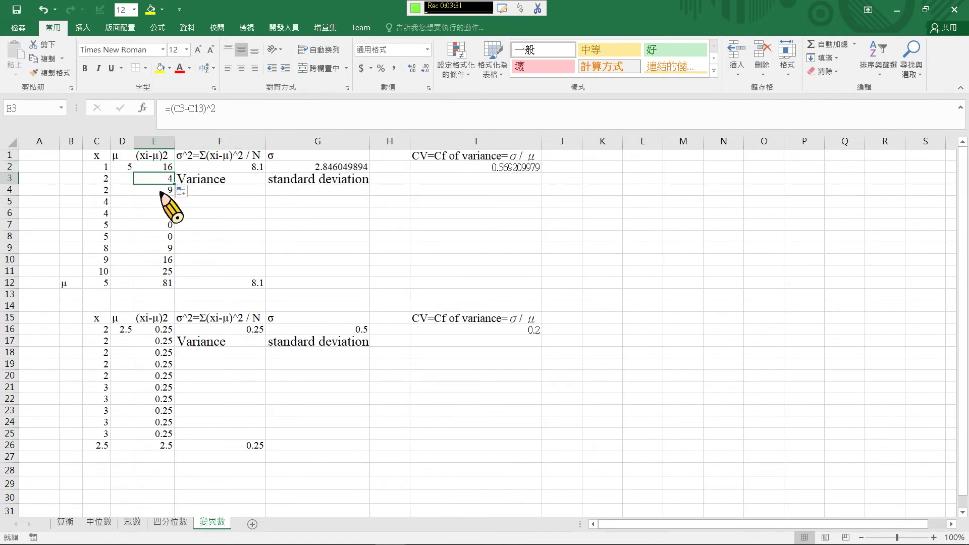
{"action": "left_click", "coordinate": [160, 191]}
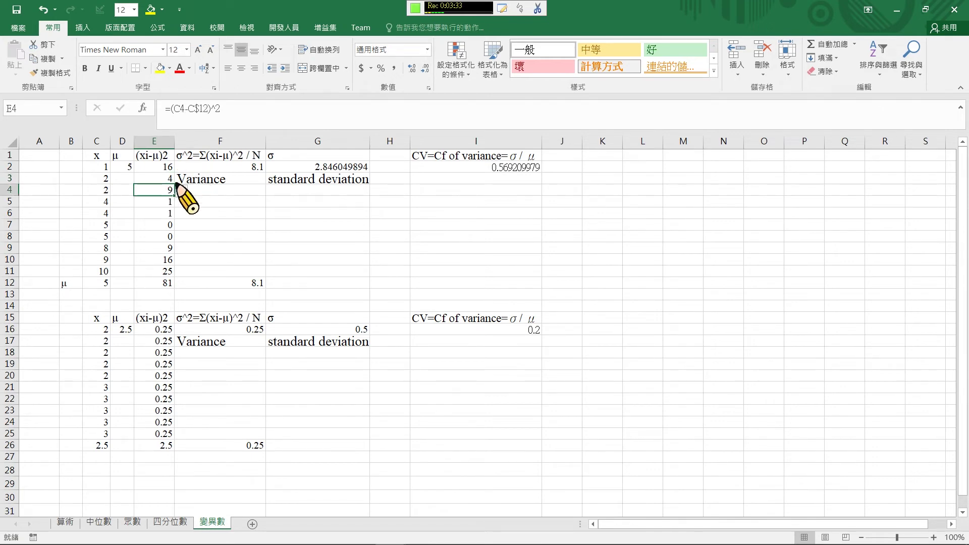
{"action": "left_click", "coordinate": [161, 178]}
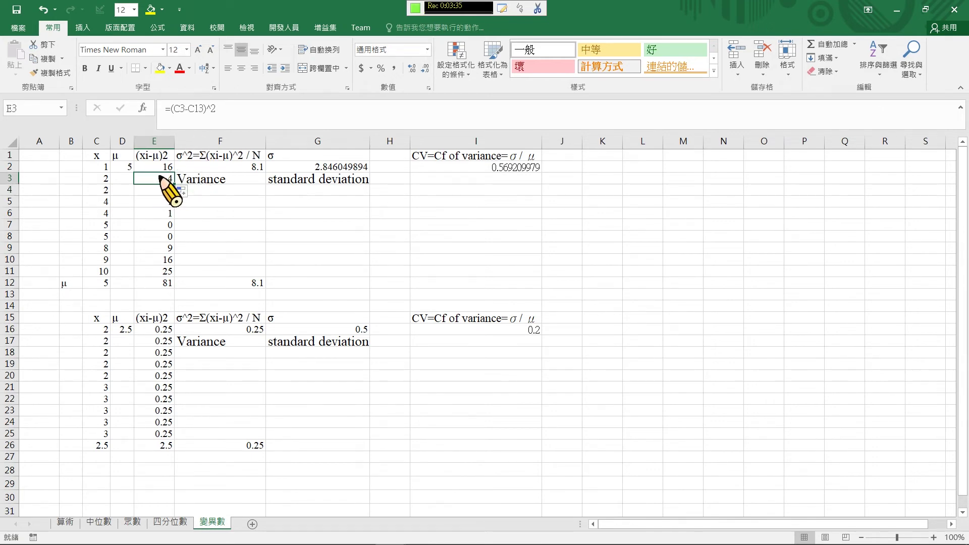
{"action": "left_click", "coordinate": [163, 169]}
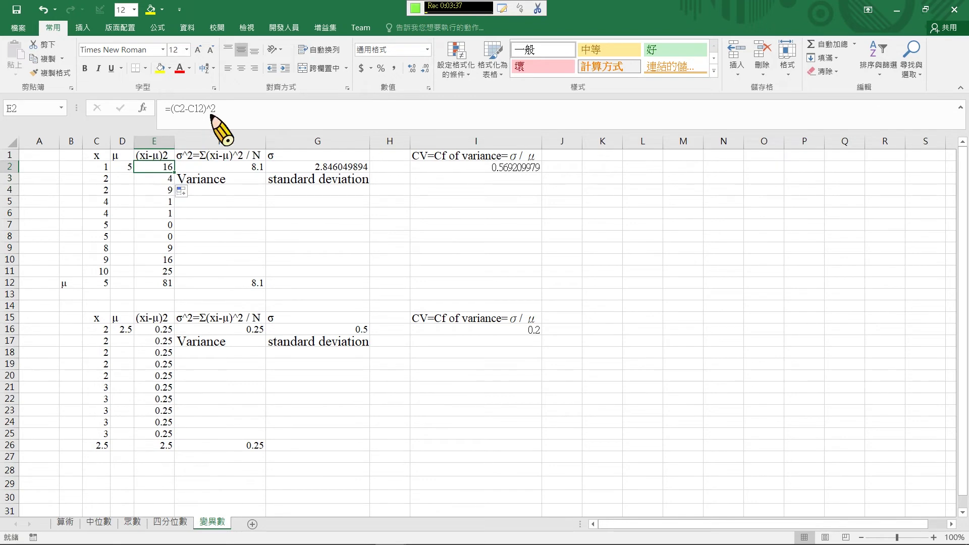
Step: Lock the mean's row in the E2 formula as =(C2-C$12)^2 and fill it down to E3
{"action": "left_click", "coordinate": [196, 109]}
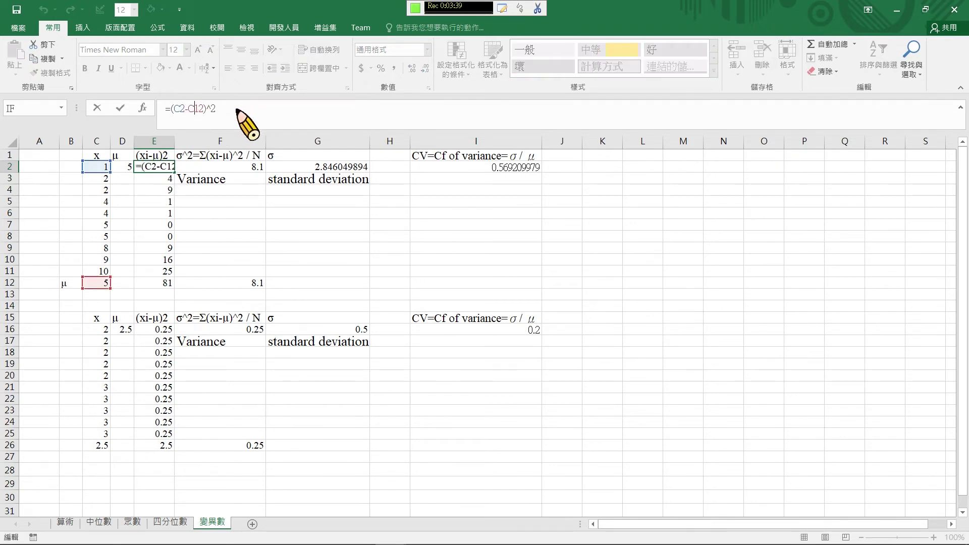
{"action": "type", "text": "ˋ"}
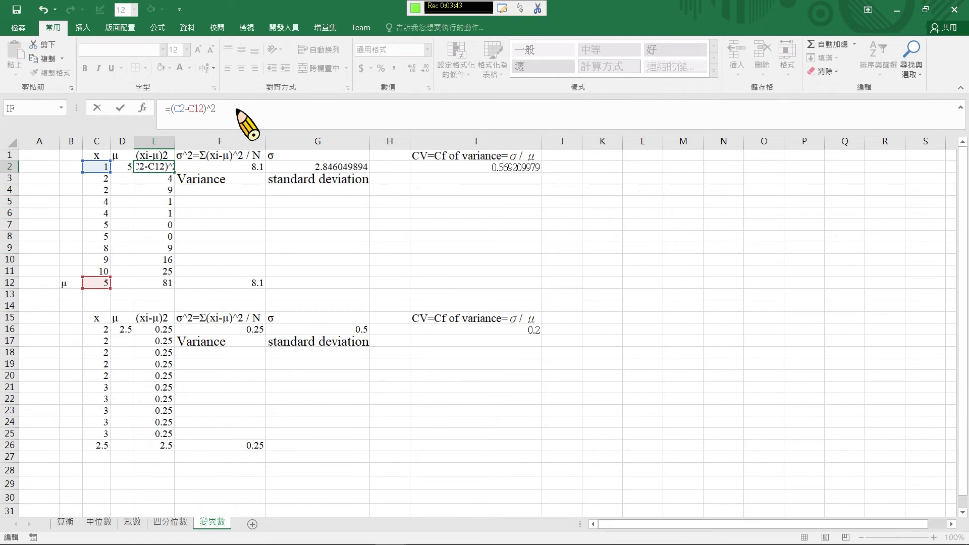
{"action": "type", "text": "4"}
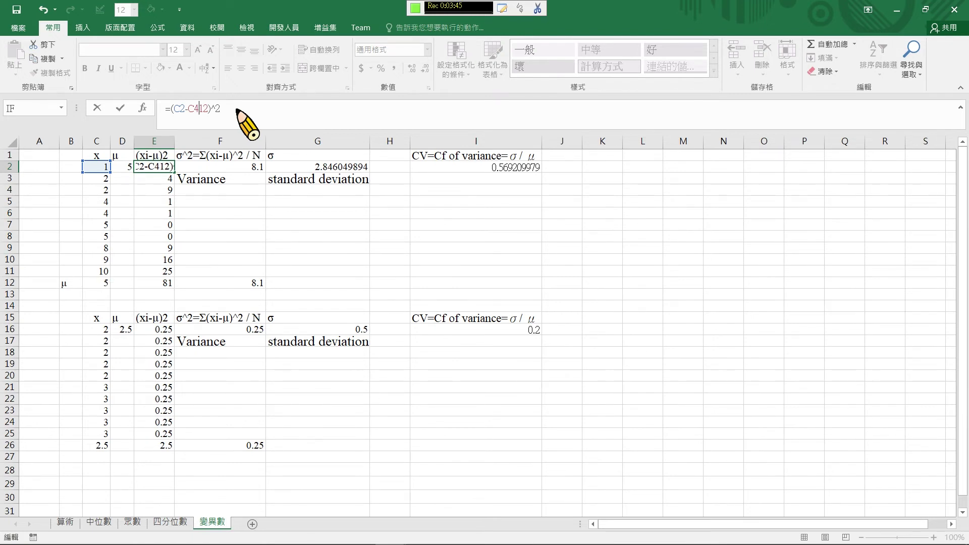
{"action": "key", "text": "BackSpace"}
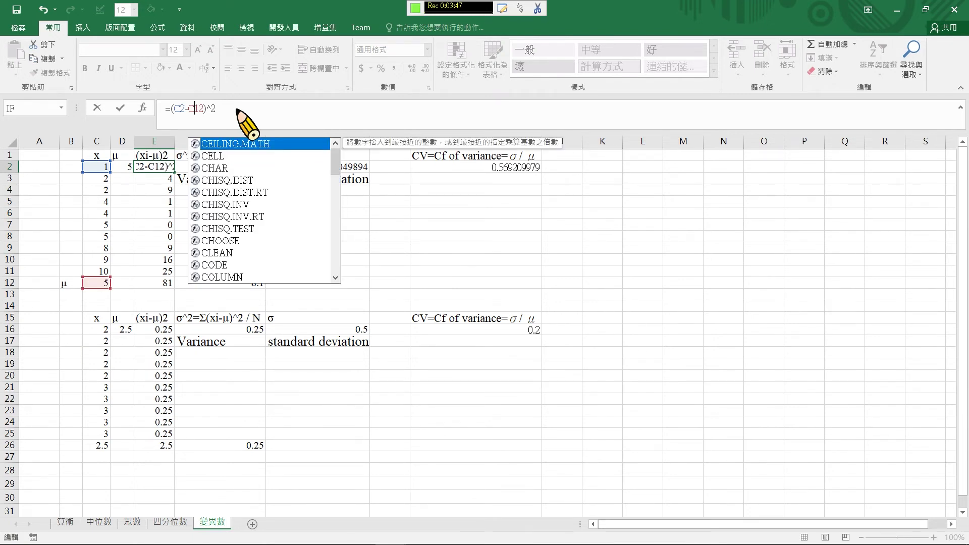
{"action": "type", "text": "$"}
{"action": "key", "text": "ctrl+Return"}
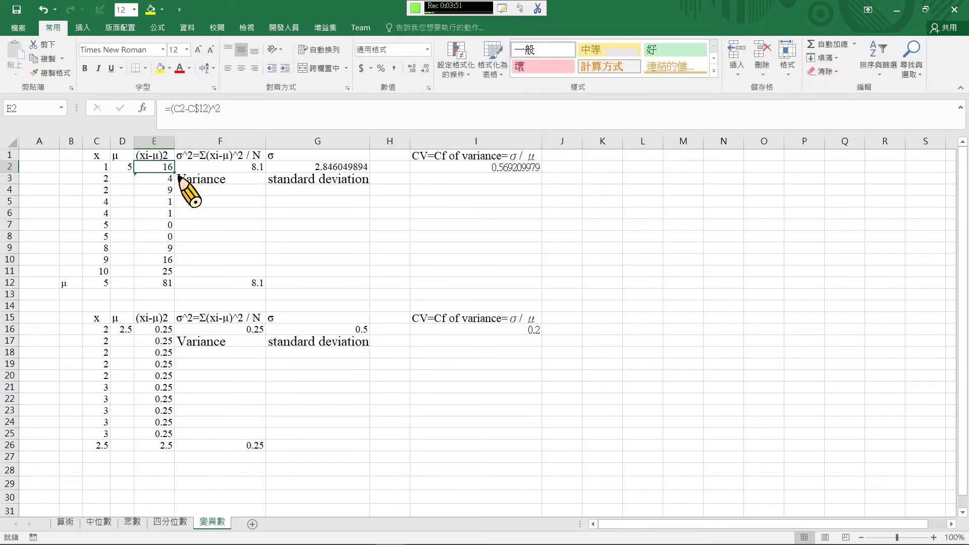
{"action": "left_click_drag", "start_coordinate": [174, 173], "coordinate": [172, 188]}
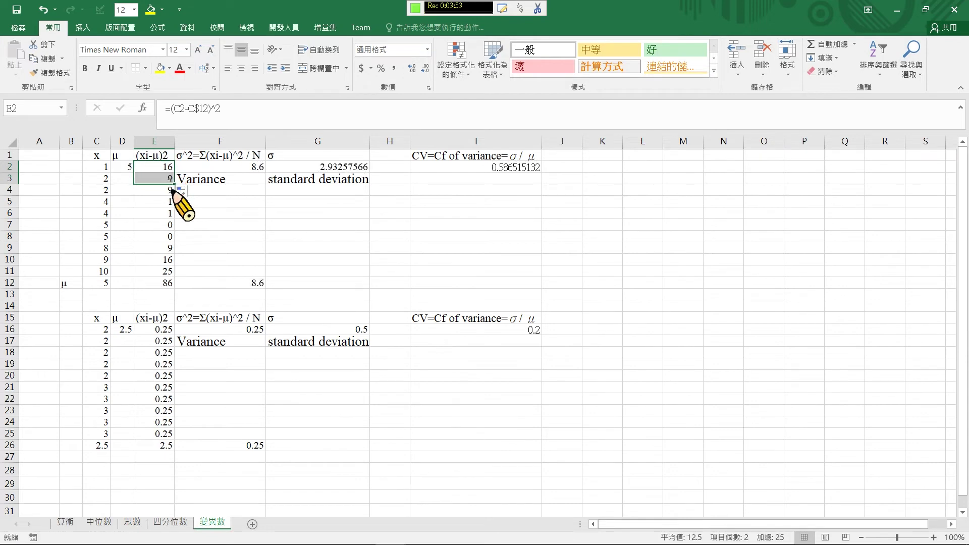
Step: Fill the squared deviation formula =(C2-C$12)^2 down column E through E11, checking the reference in E4
{"action": "left_click", "coordinate": [163, 183]}
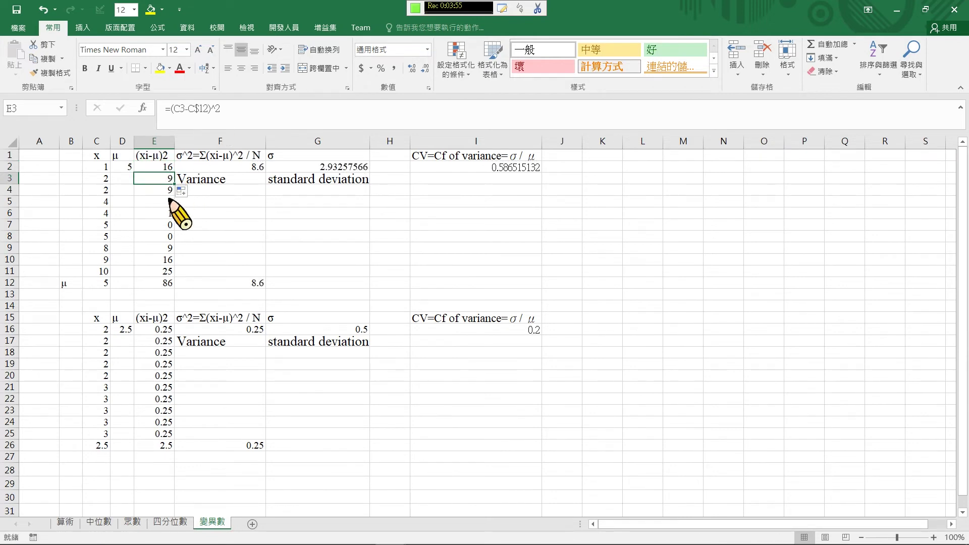
{"action": "left_click_drag", "start_coordinate": [175, 183], "coordinate": [173, 192]}
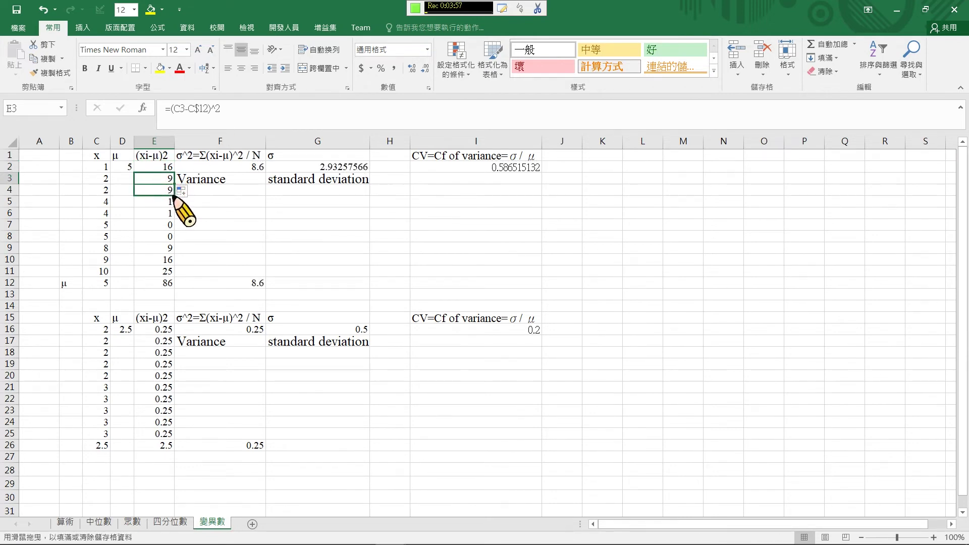
{"action": "left_click", "coordinate": [154, 193]}
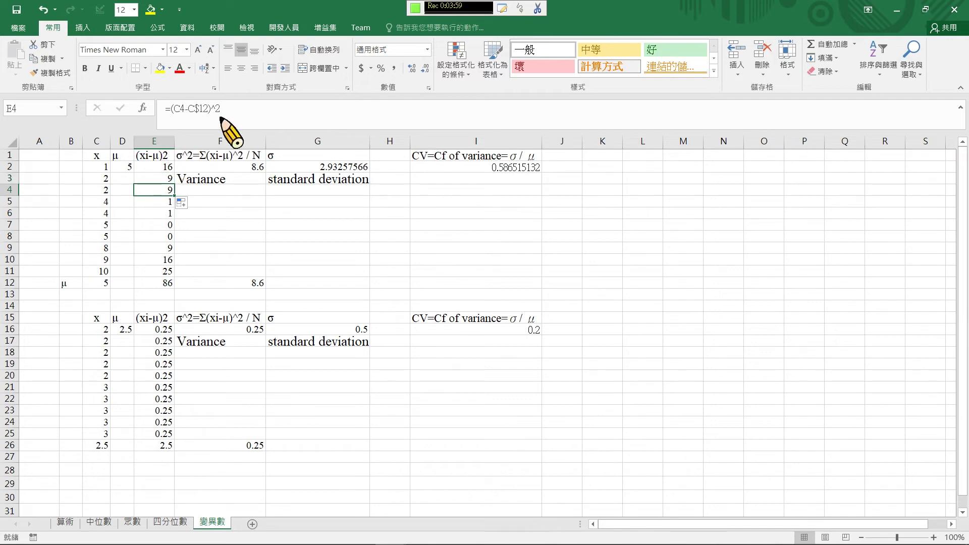
{"action": "left_click", "coordinate": [166, 167]}
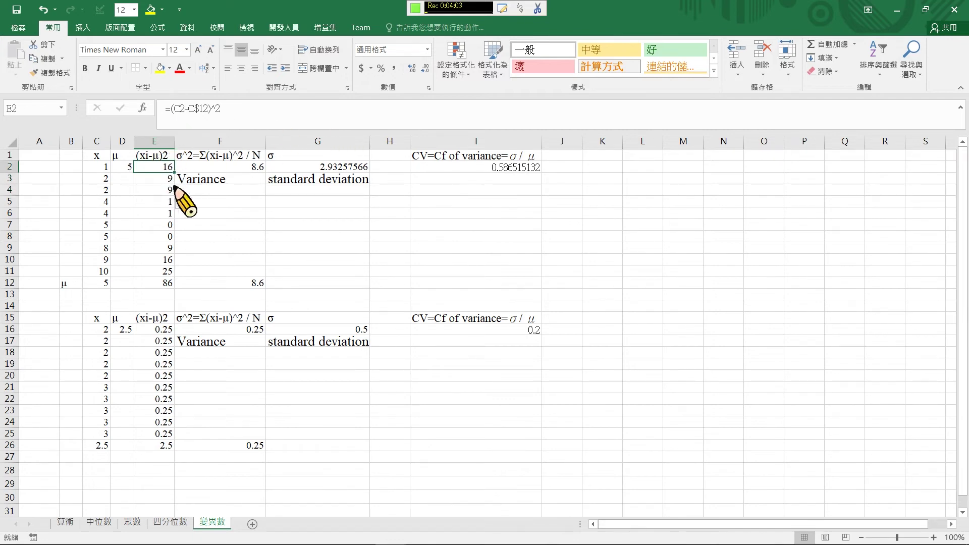
{"action": "left_click_drag", "start_coordinate": [174, 171], "coordinate": [181, 275]}
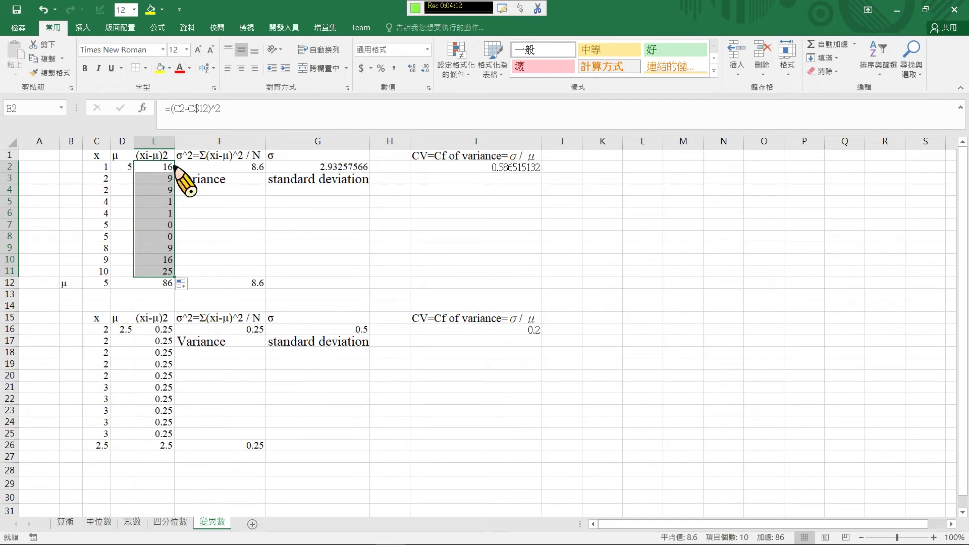
{"action": "left_click_drag", "start_coordinate": [135, 166], "coordinate": [133, 162]}
{"action": "key", "text": "Escape"}
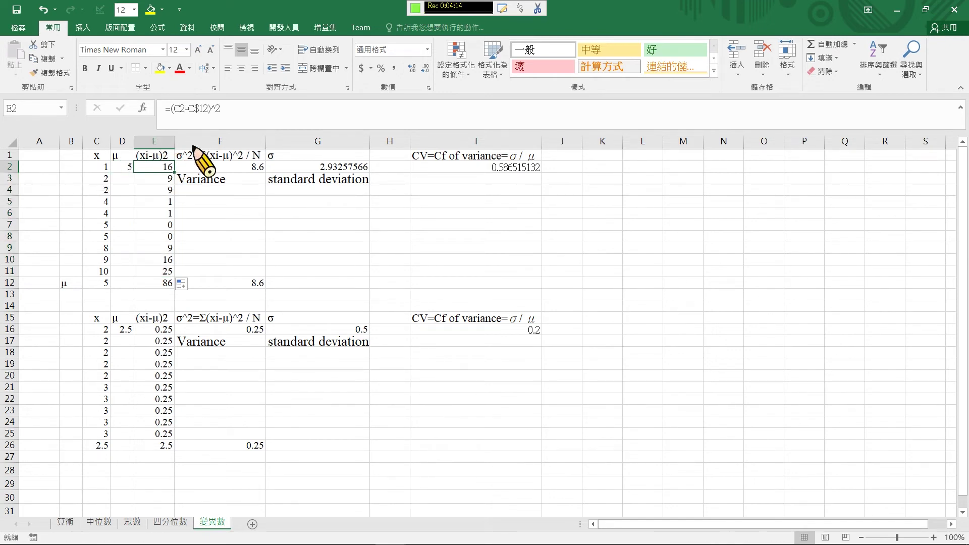
Step: Examine the ^2 exponent that squares the deviation in the E2 formula
{"action": "left_click", "coordinate": [217, 108]}
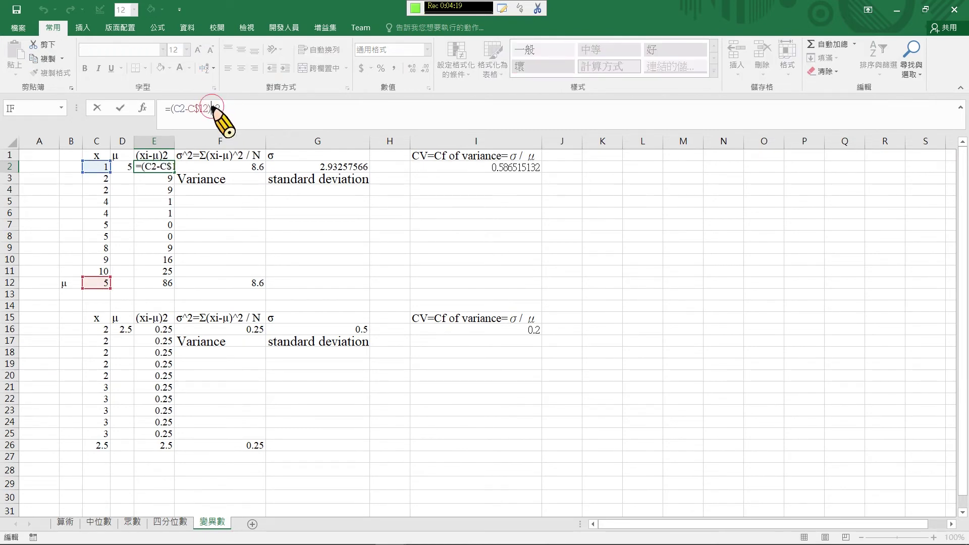
{"action": "left_click_drag", "start_coordinate": [212, 108], "coordinate": [216, 107]}
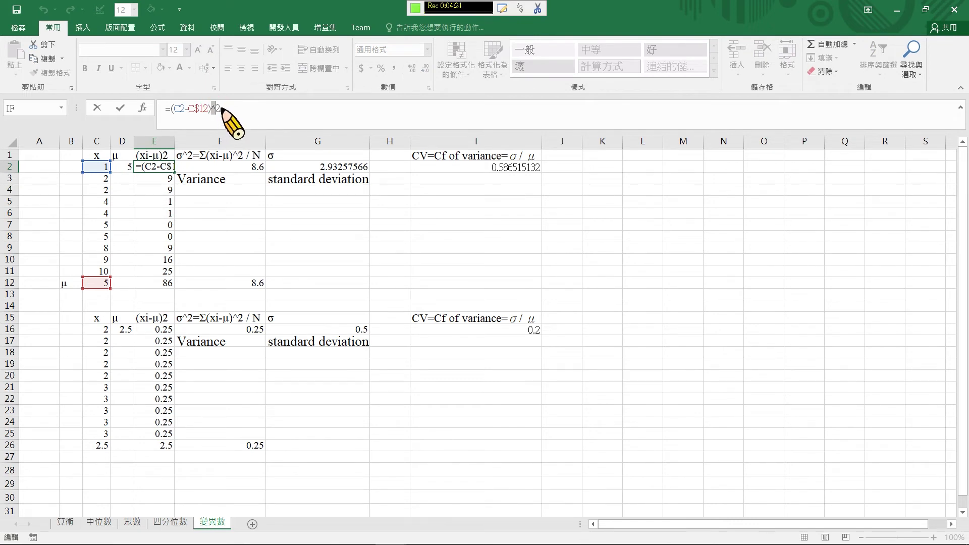
{"action": "left_click", "coordinate": [221, 108]}
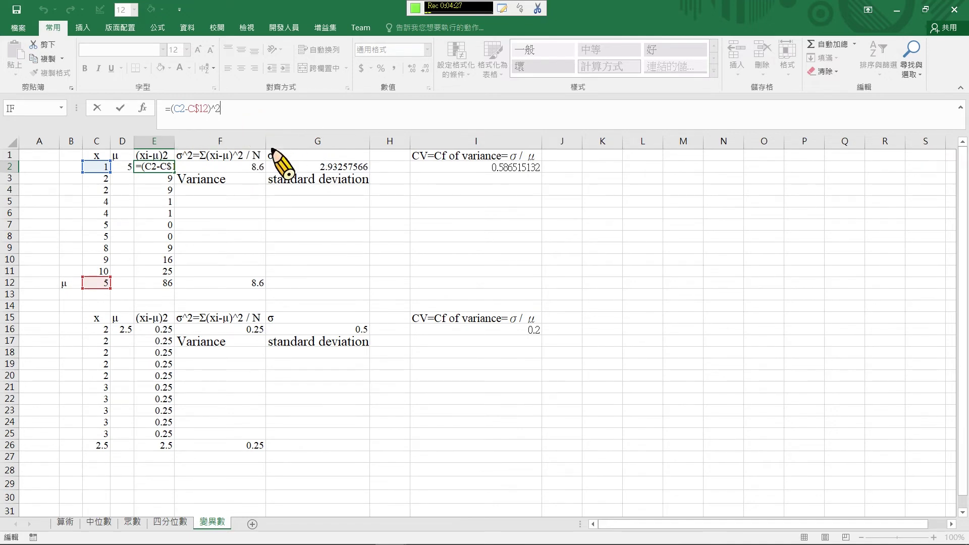
{"action": "key", "text": "Return"}
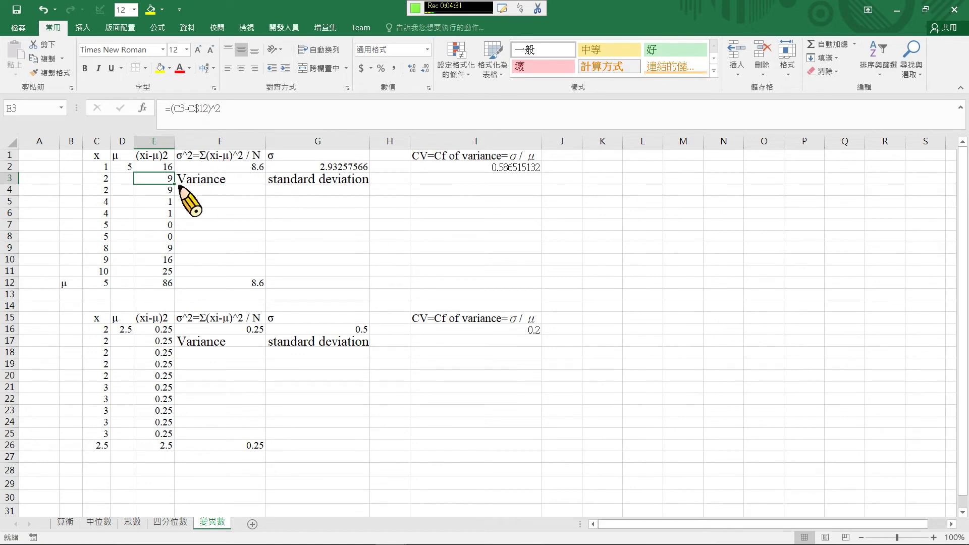
Step: Review how the squared deviations are summed in E12, divided by 10 in F12 and linked as the variance in F2
{"action": "left_click_drag", "start_coordinate": [154, 166], "coordinate": [164, 275]}
{"action": "left_click", "coordinate": [160, 284]}
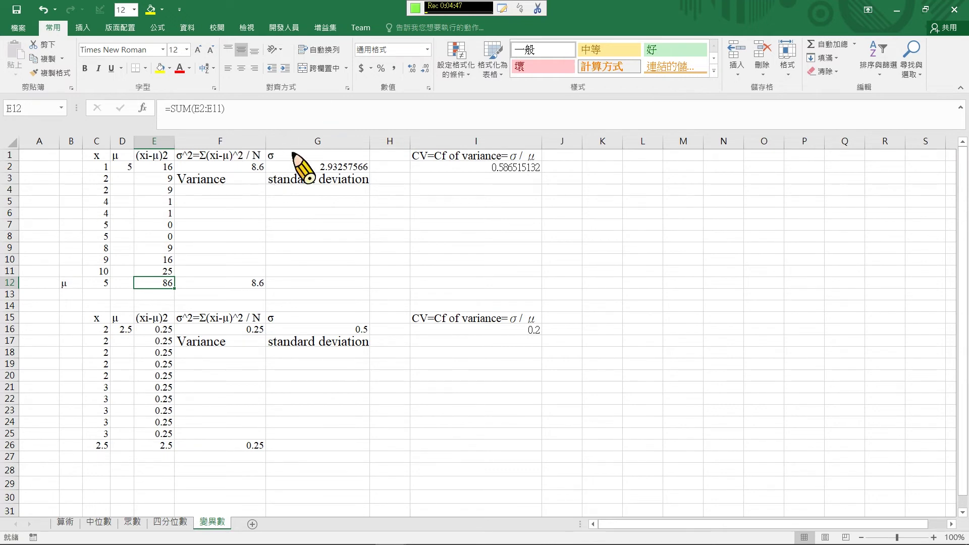
{"action": "left_click", "coordinate": [260, 168]}
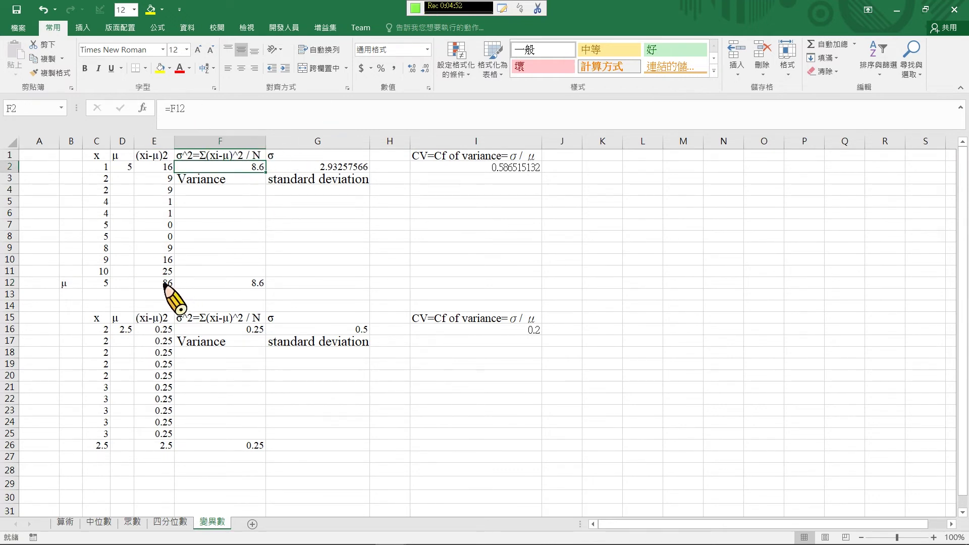
{"action": "left_click", "coordinate": [251, 284]}
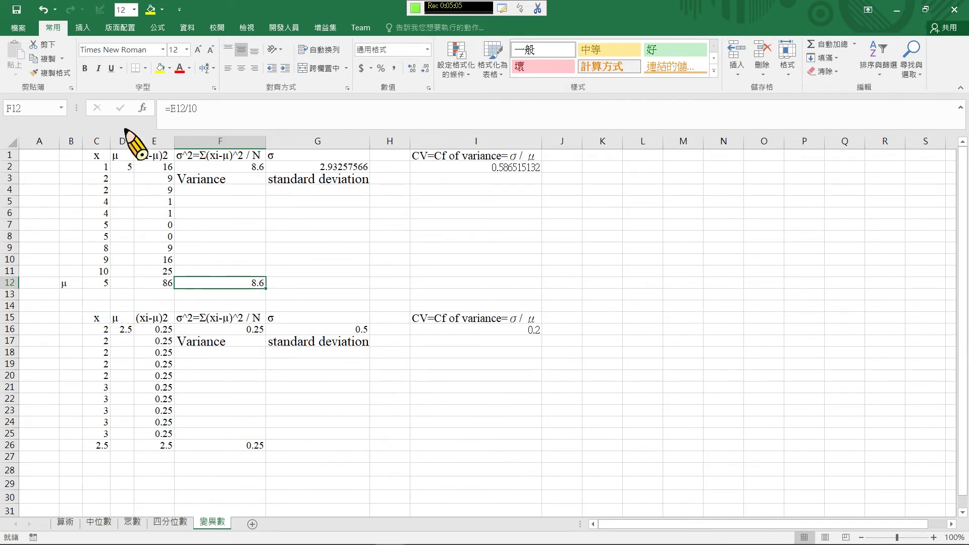
{"action": "left_click", "coordinate": [250, 168]}
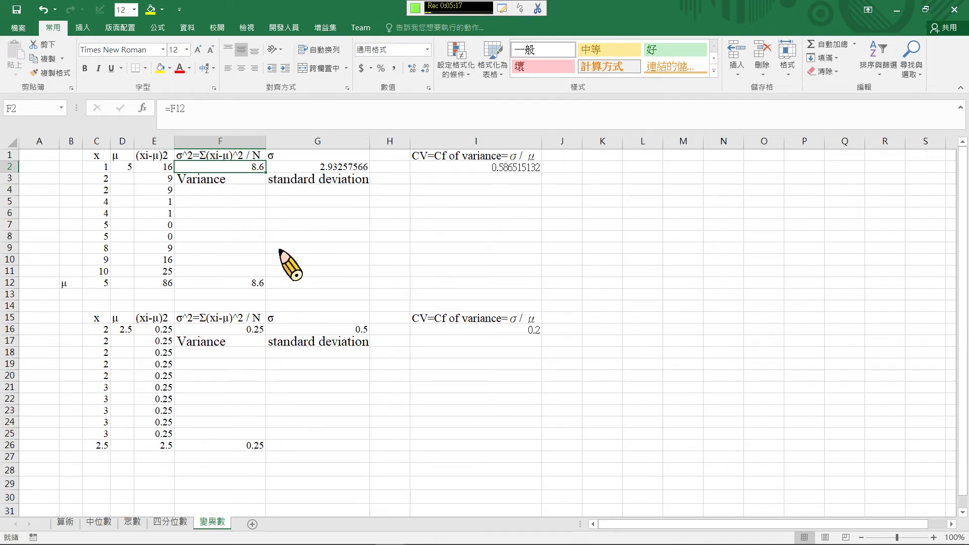
Step: Examine how G2 derives the standard deviation from the variance in F2 with the exponent 0.5
{"action": "left_click", "coordinate": [341, 167]}
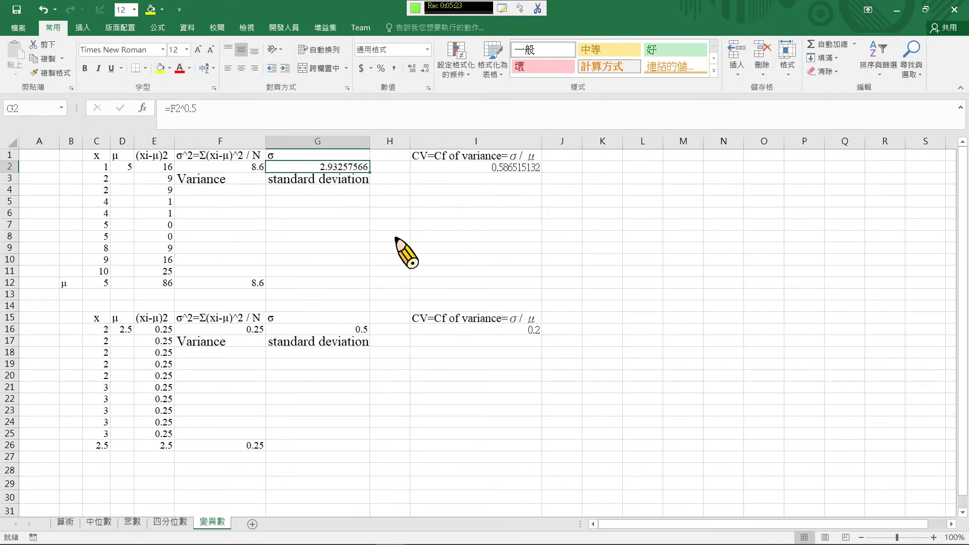
{"action": "left_click", "coordinate": [244, 167]}
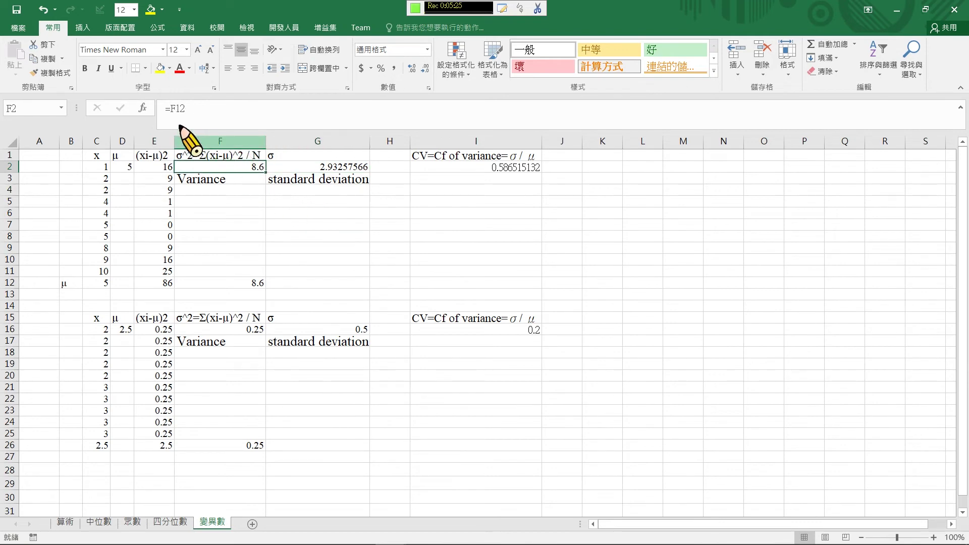
{"action": "left_click", "coordinate": [343, 167]}
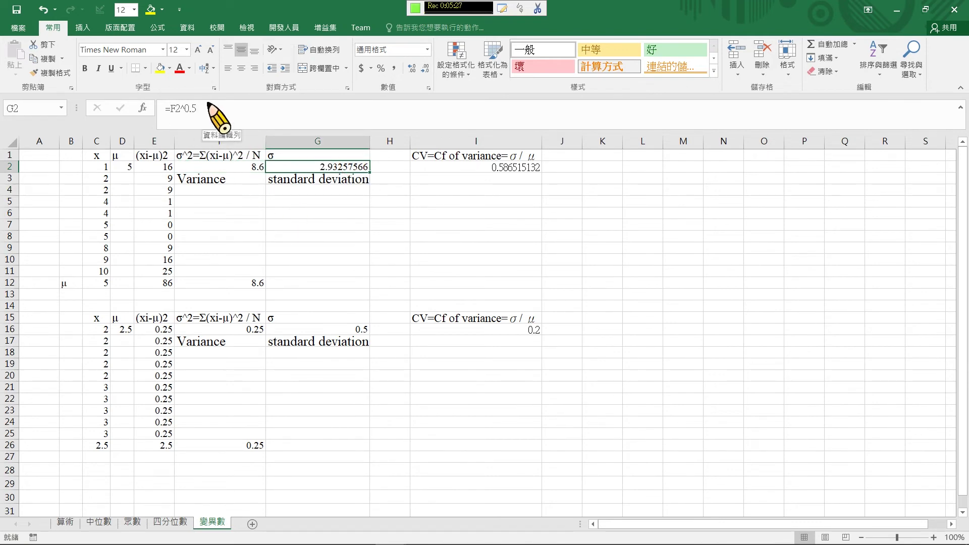
{"action": "left_click", "coordinate": [183, 111]}
{"action": "left_click_drag", "start_coordinate": [184, 111], "coordinate": [224, 112]}
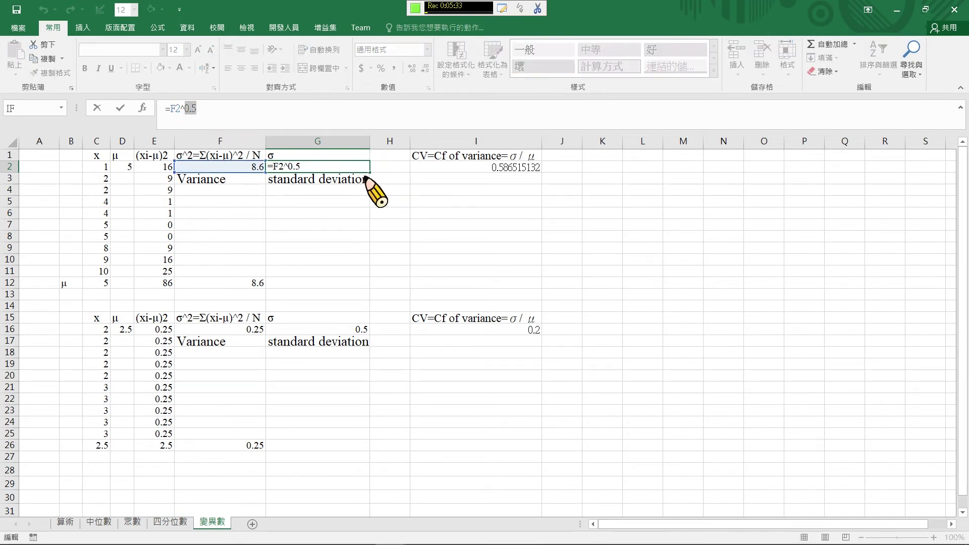
{"action": "key", "text": "Return"}
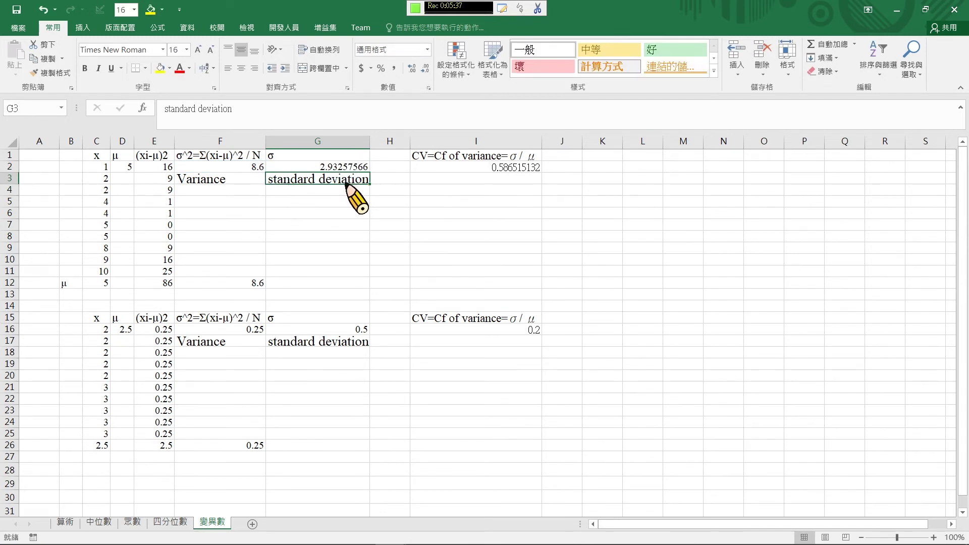
Step: Enter the label 變異數 in F4, beneath the Variance heading
{"action": "left_click", "coordinate": [201, 193]}
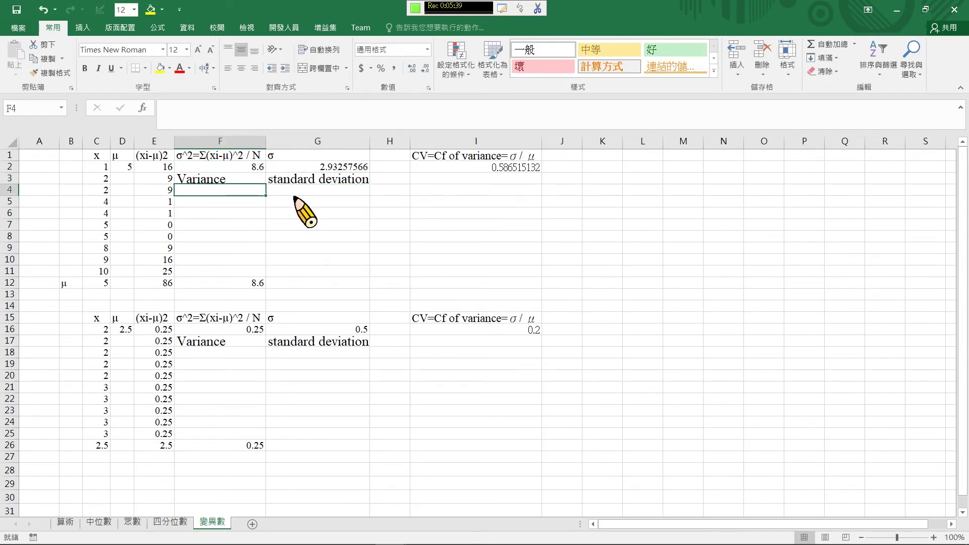
{"action": "type", "text": "1"}
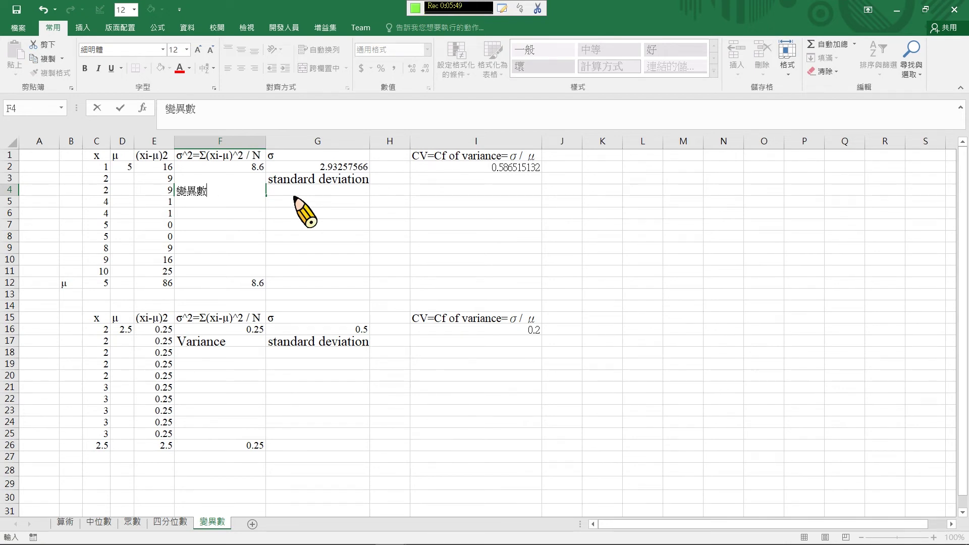
{"action": "key", "text": "Return"}
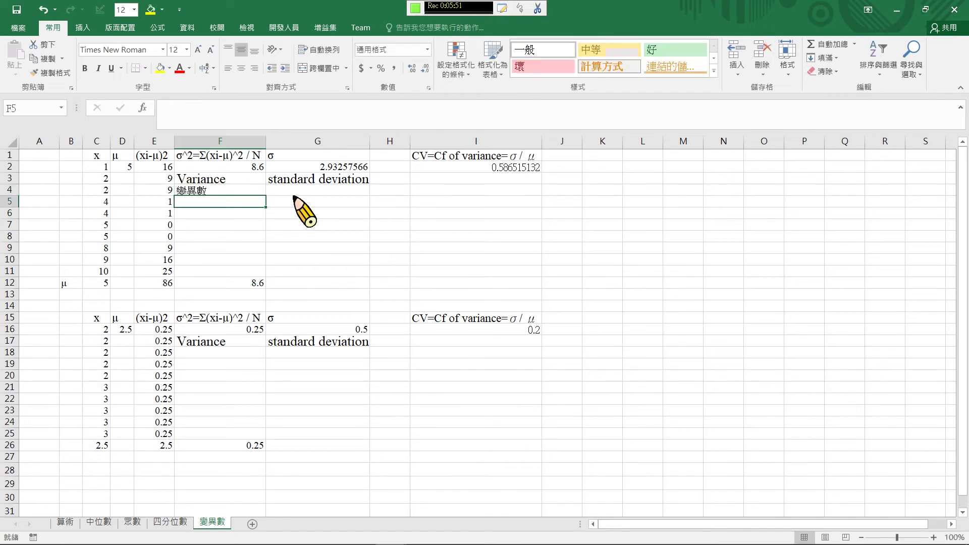
Step: Try to enter a Chinese standard deviation label in G4, and close workbook 0227.xlsx with its changes saved
{"action": "left_click", "coordinate": [294, 194]}
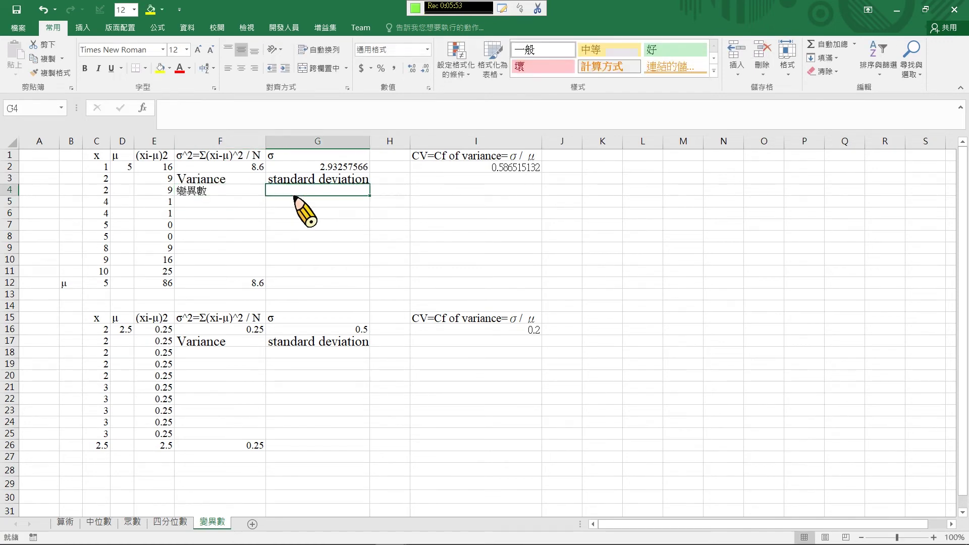
{"action": "type", "text": "ㄅㄧㄠ"}
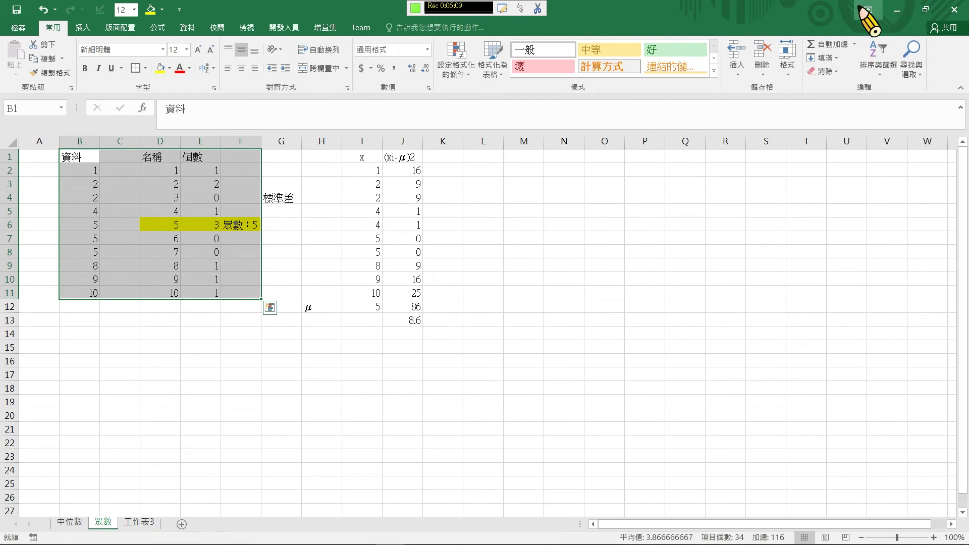
{"action": "left_click", "coordinate": [954, 9]}
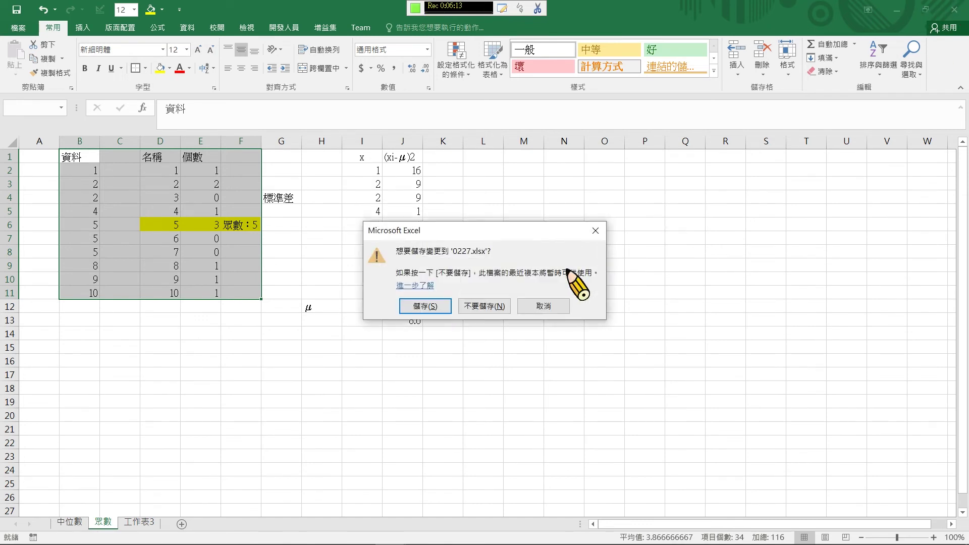
{"action": "left_click", "coordinate": [430, 309]}
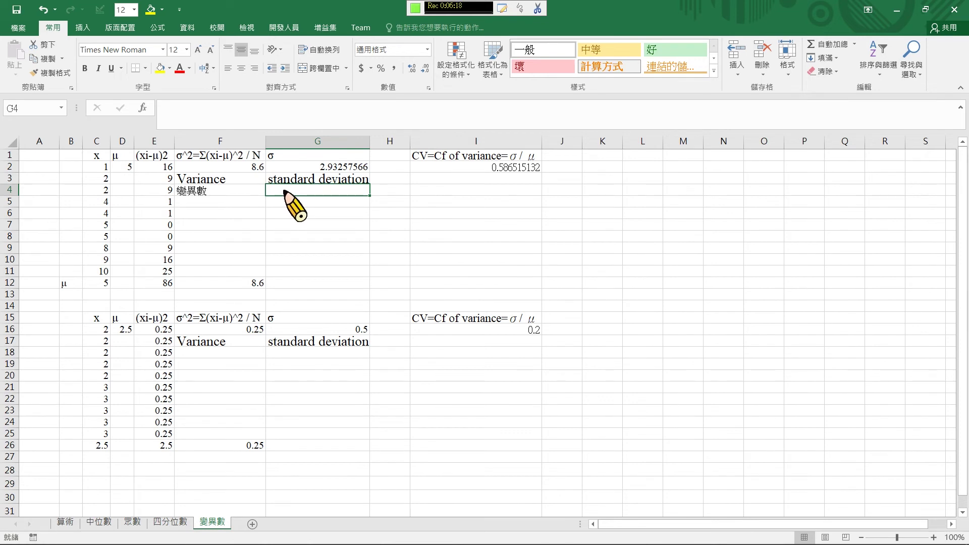
Step: Undo and redo the 變異數 label entry in F4, and return to G4
{"action": "left_click", "coordinate": [42, 9]}
{"action": "left_click", "coordinate": [70, 9]}
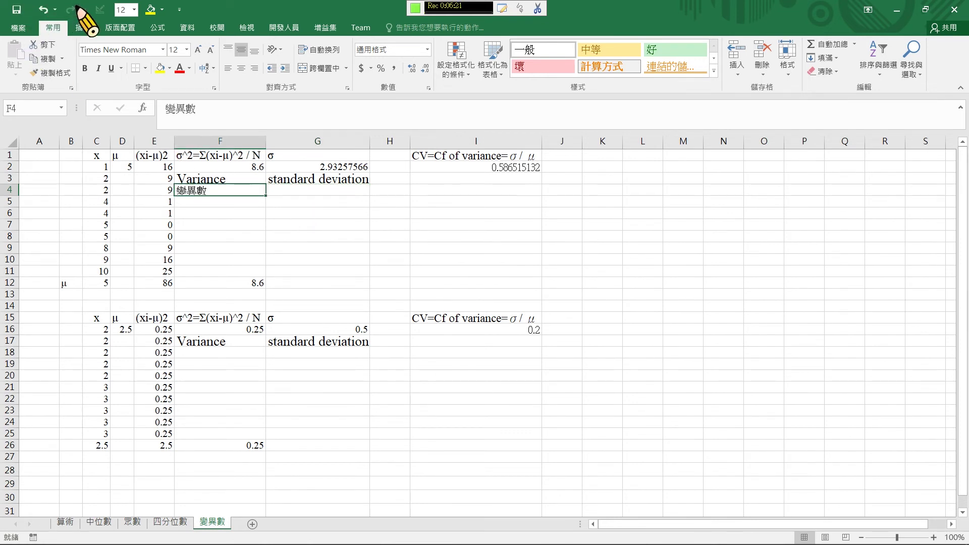
{"action": "left_click", "coordinate": [309, 191]}
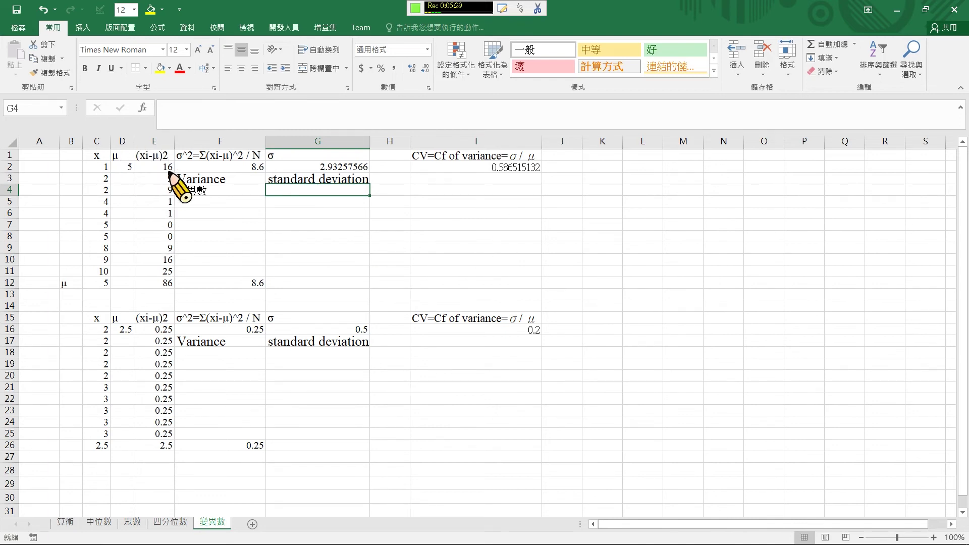
Step: Compare the variance in F2, standard deviation in G2 and mean in D2 with the coefficient of variation formula in I2
{"action": "left_click", "coordinate": [260, 168]}
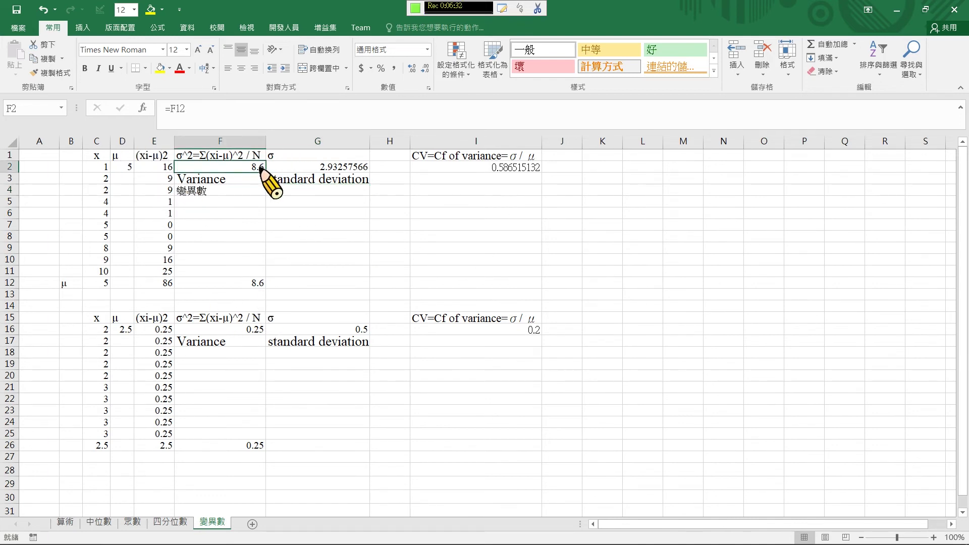
{"action": "left_click", "coordinate": [319, 168]}
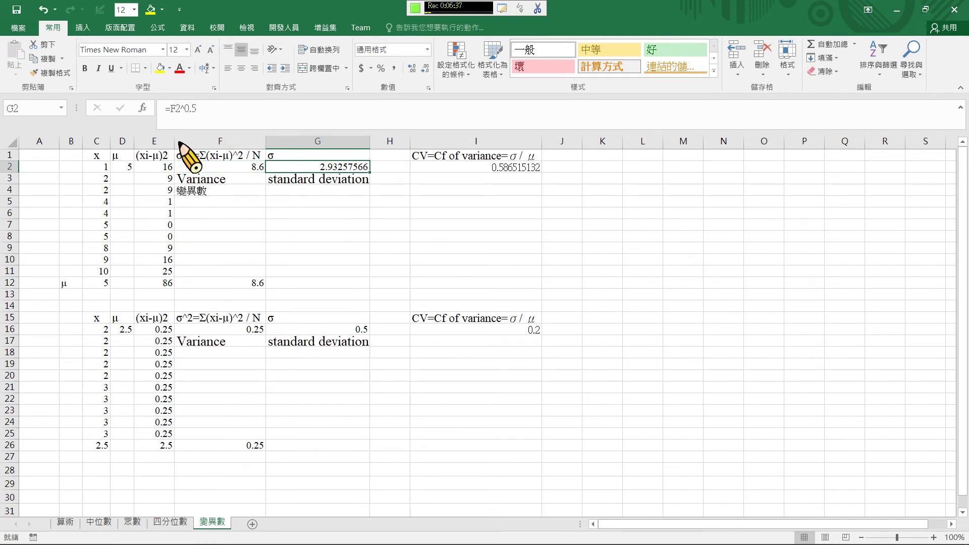
{"action": "left_click", "coordinate": [125, 167]}
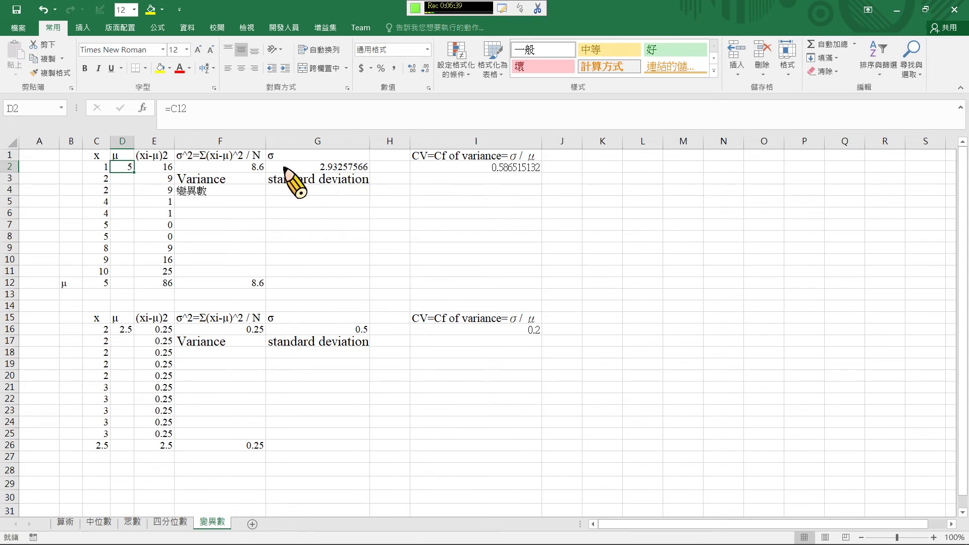
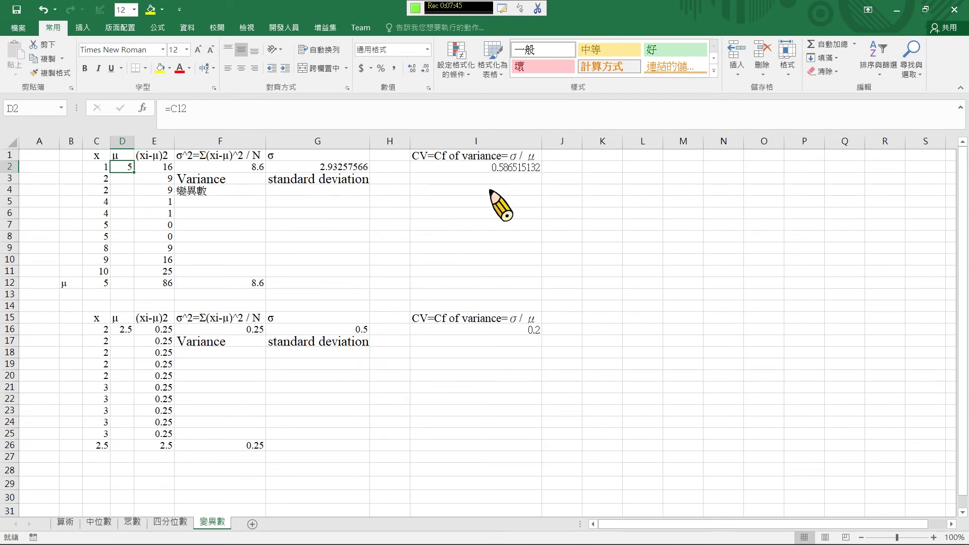
{"action": "left_click", "coordinate": [507, 171]}
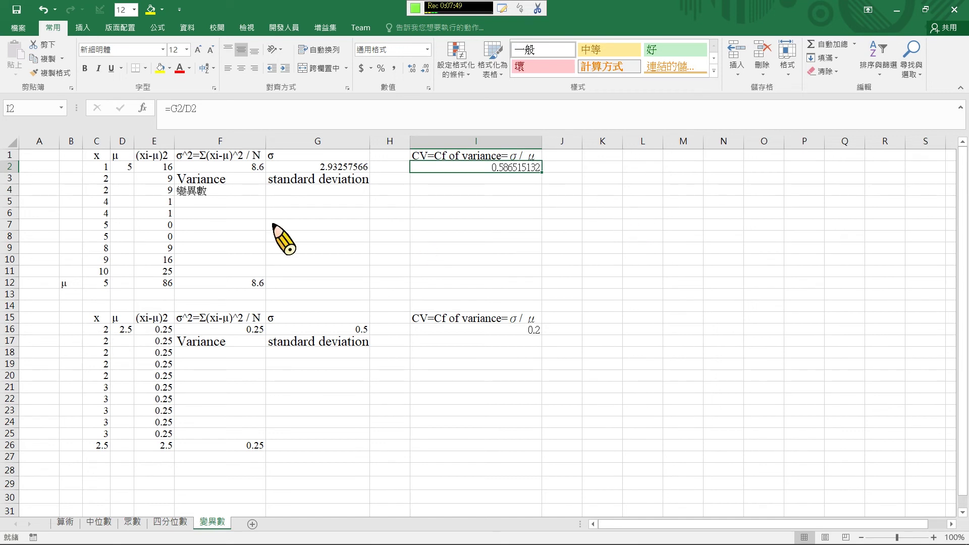
{"action": "left_click", "coordinate": [285, 191]}
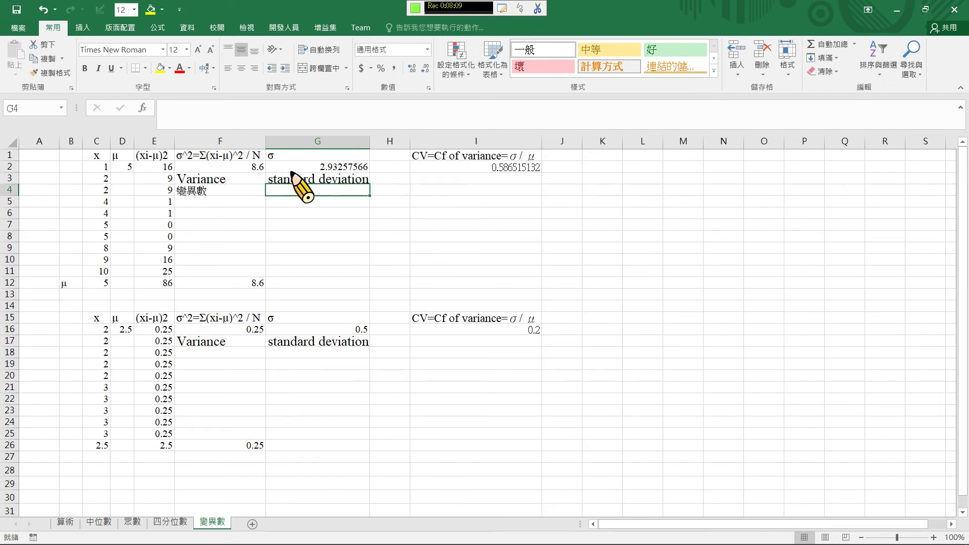
{"action": "left_click", "coordinate": [338, 168]}
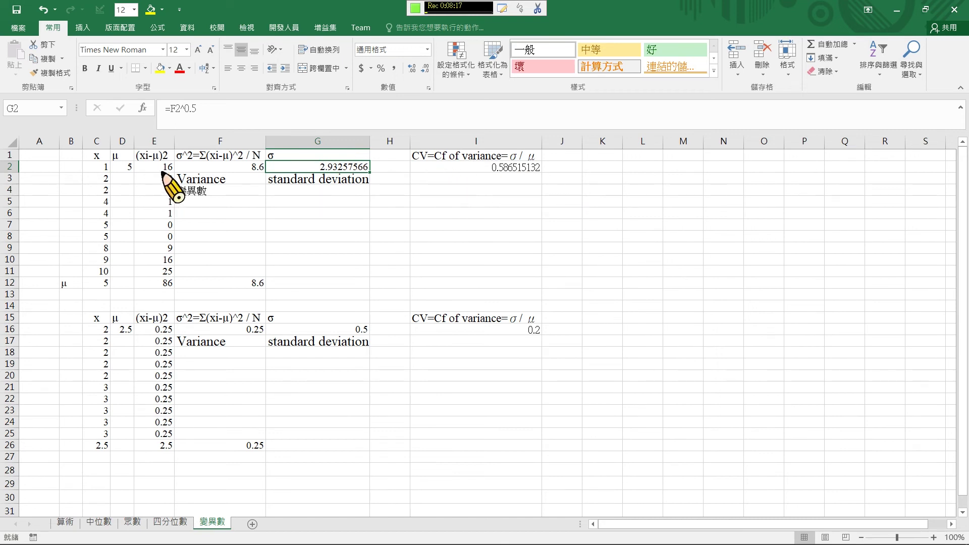
Step: Compare the x values of the first data set in C2:C11 with those of the second in C16:C25
{"action": "left_click_drag", "start_coordinate": [107, 169], "coordinate": [105, 272]}
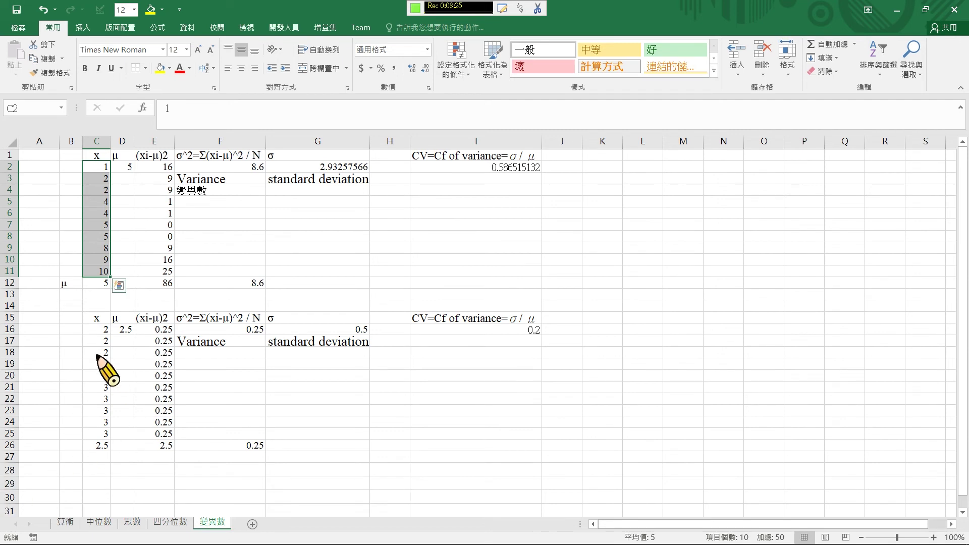
{"action": "left_click_drag", "start_coordinate": [105, 330], "coordinate": [104, 435]}
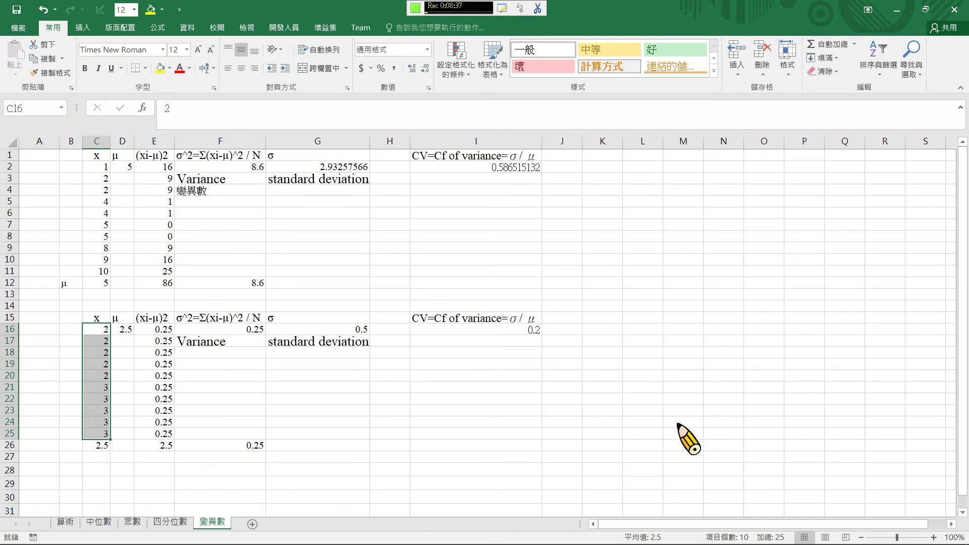
{"action": "mouse_move", "coordinate": [51, 543]}
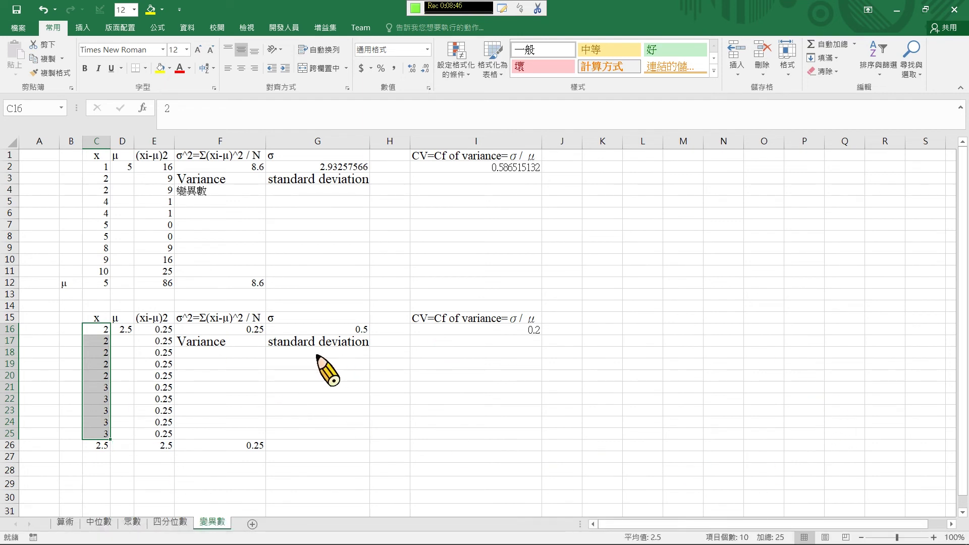
Step: Try x values of 3 in C16 and 4 in C17 of the second data set, and undo both changes
{"action": "left_click", "coordinate": [97, 331]}
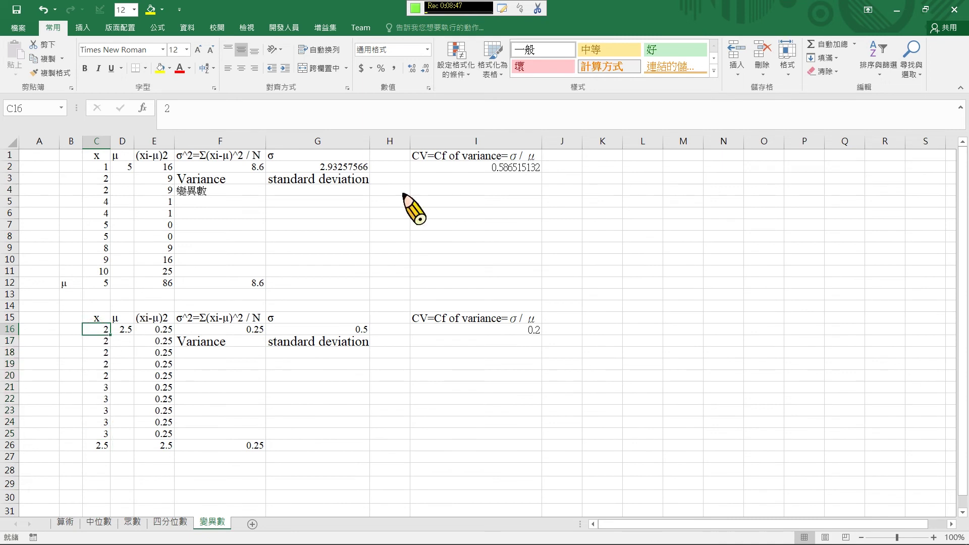
{"action": "type", "text": "3"}
{"action": "key", "text": "Return"}
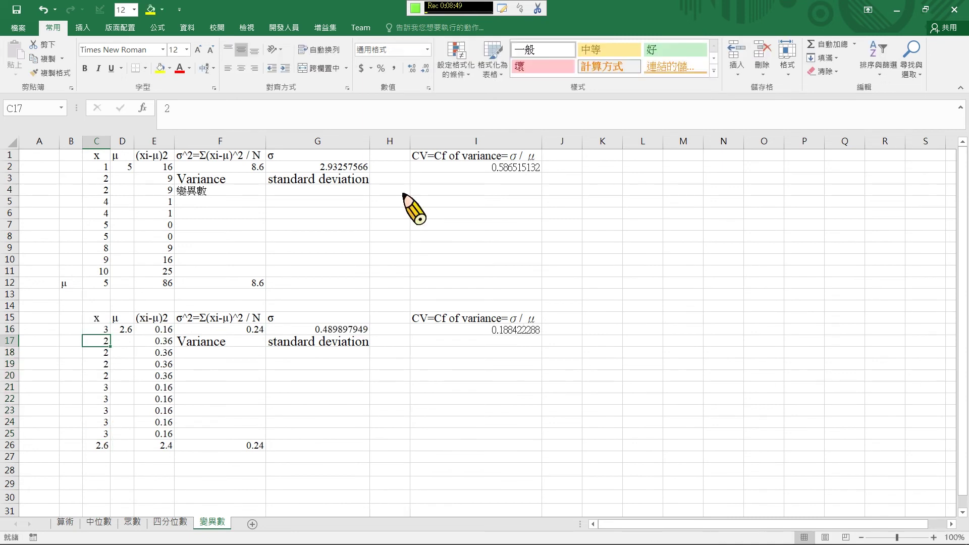
{"action": "type", "text": "4"}
{"action": "key", "text": "Return"}
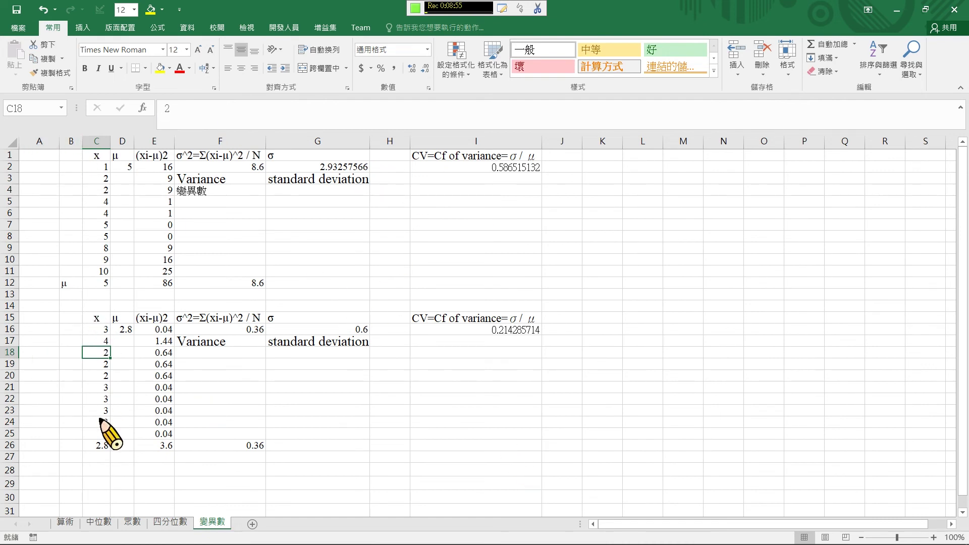
{"action": "left_click", "coordinate": [43, 10]}
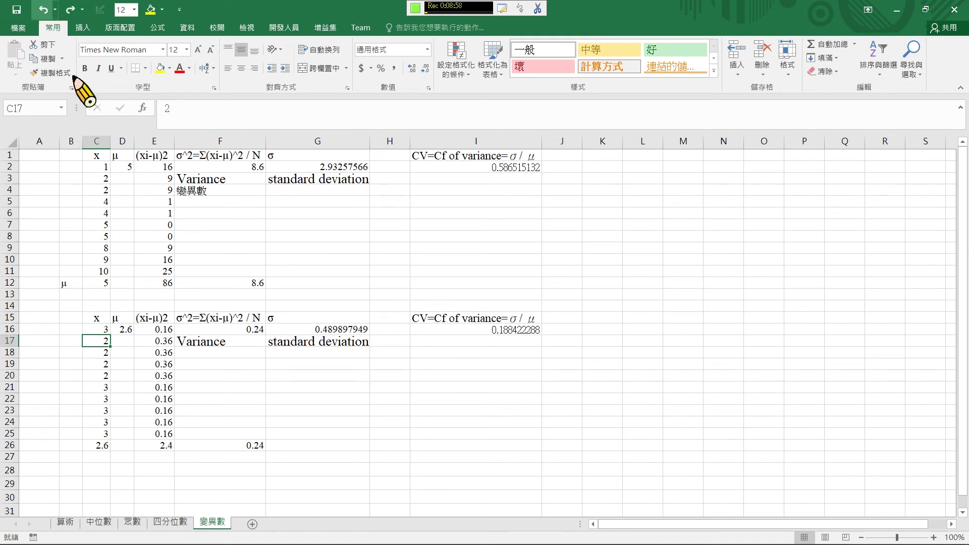
{"action": "left_click", "coordinate": [43, 9]}
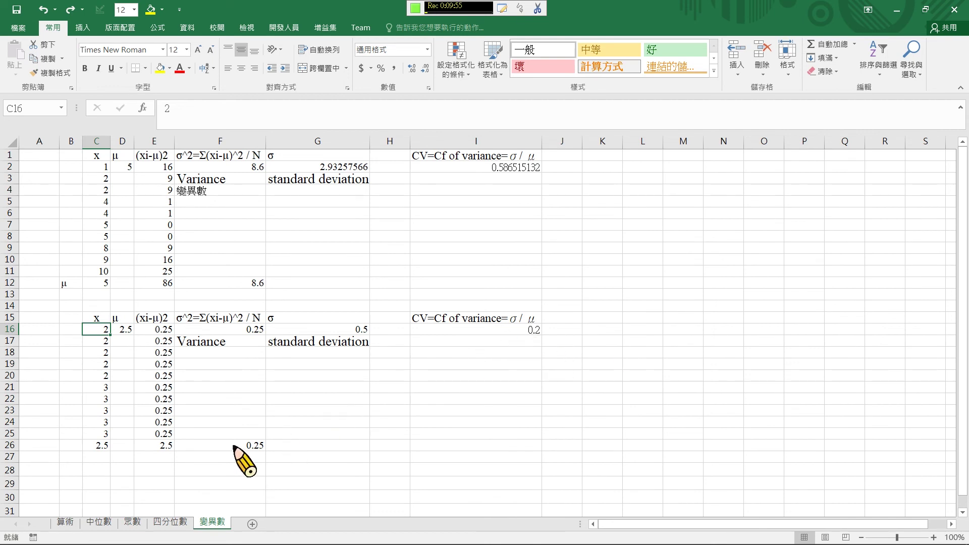
Step: Review the second data set's x values in C16:C25 against the first data set's in C2:C11 again
{"action": "left_click_drag", "start_coordinate": [99, 332], "coordinate": [101, 434]}
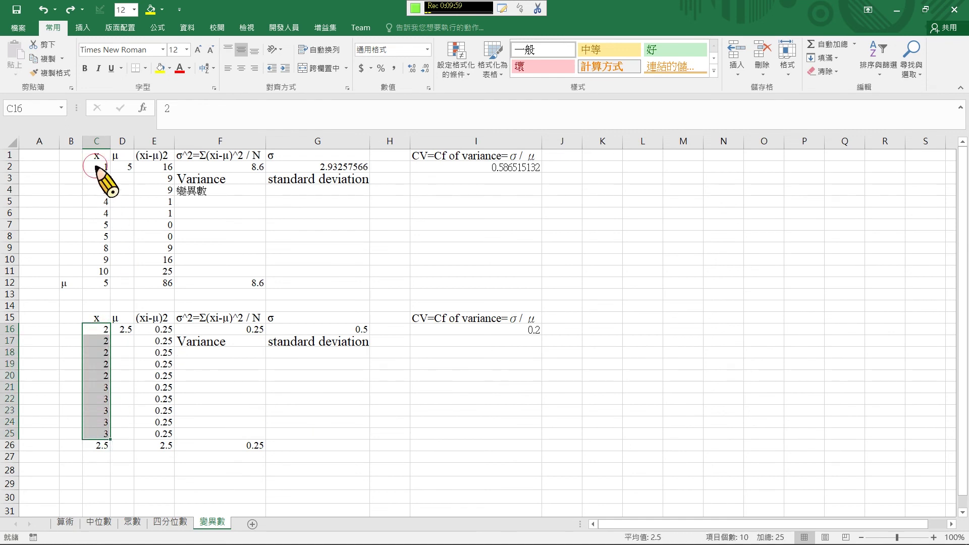
{"action": "left_click_drag", "start_coordinate": [96, 169], "coordinate": [101, 272]}
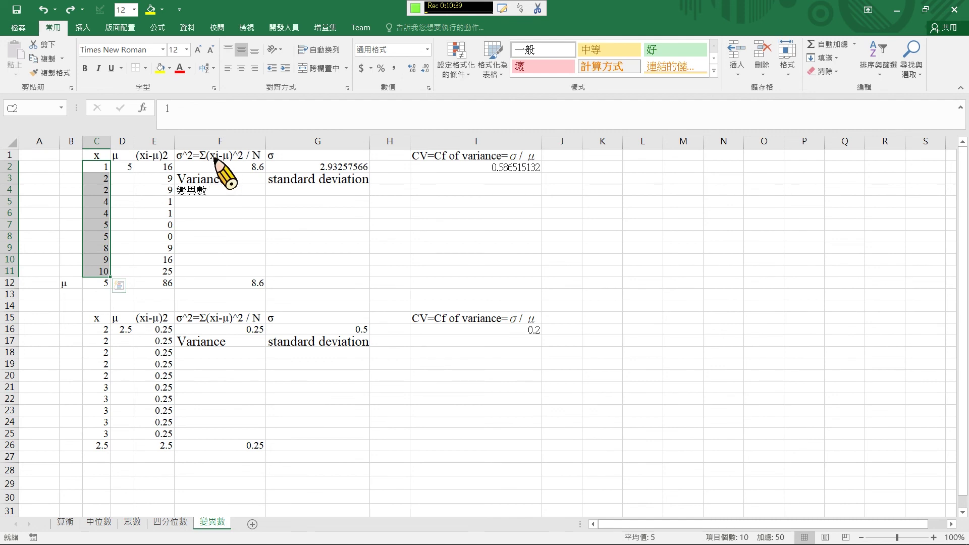
Step: Add a NO heading in B1 and number the first data set's rows 1 to 10 in B2:B11
{"action": "left_click", "coordinate": [73, 155]}
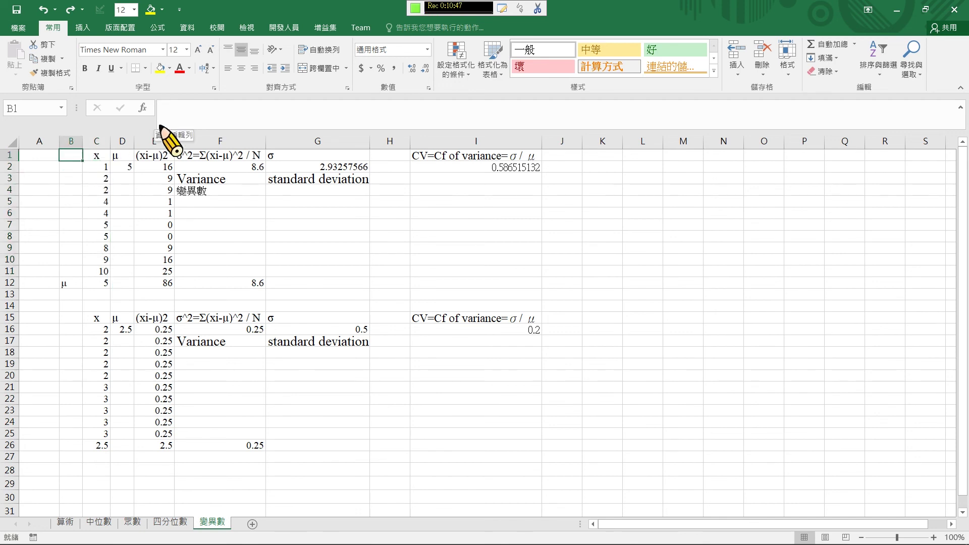
{"action": "type", "text": "NO"}
{"action": "key", "text": "Return"}
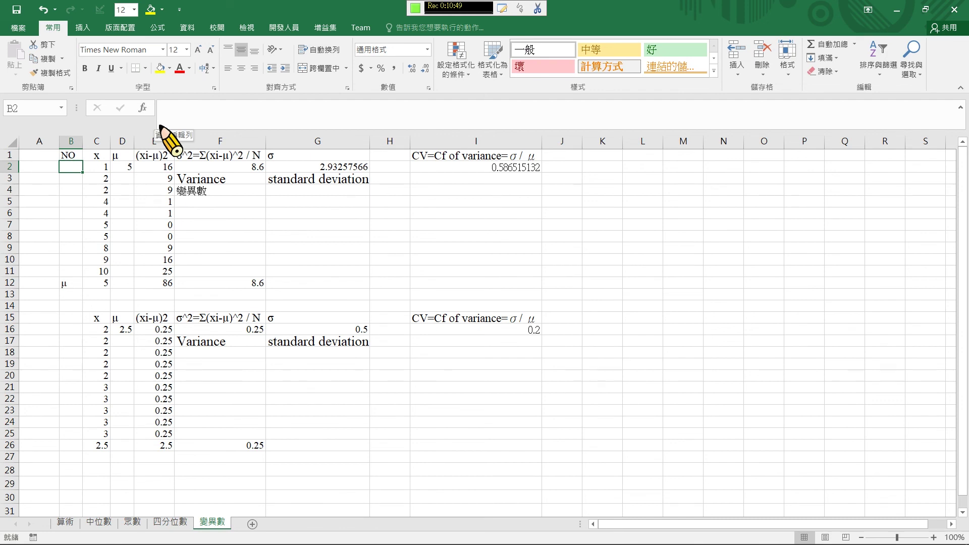
{"action": "type", "text": "1"}
{"action": "key", "text": "Return"}
{"action": "type", "text": "2"}
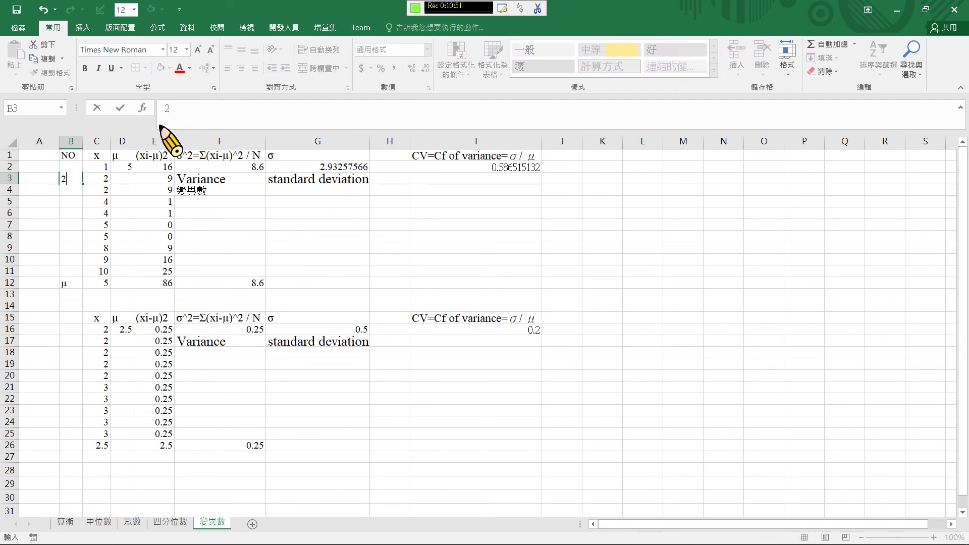
{"action": "key", "text": "Return"}
{"action": "left_click_drag", "start_coordinate": [71, 167], "coordinate": [143, 259]}
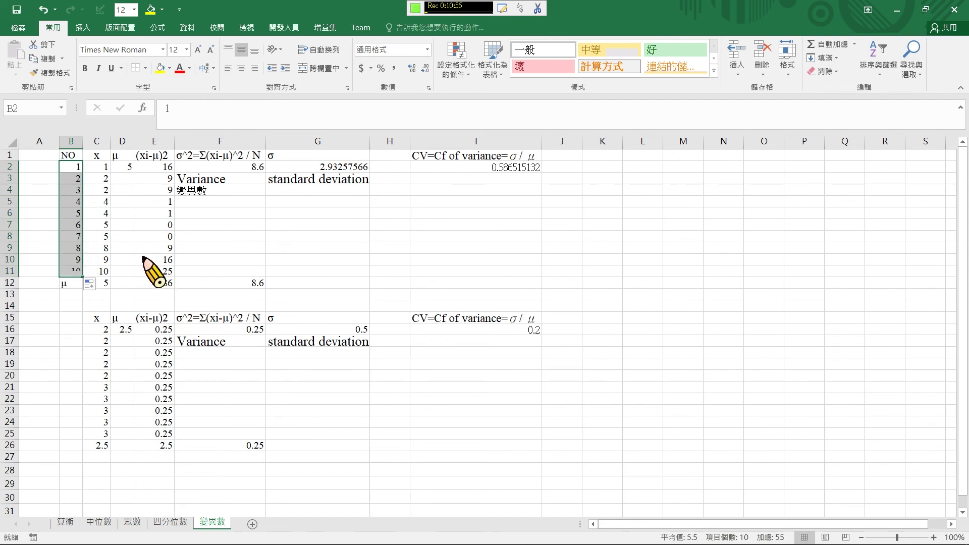
Step: Examine the first data set's x values in C2:C11, the mean in D2 and the squared deviation in E2
{"action": "left_click", "coordinate": [99, 170]}
{"action": "left_click_drag", "start_coordinate": [101, 174], "coordinate": [102, 271]}
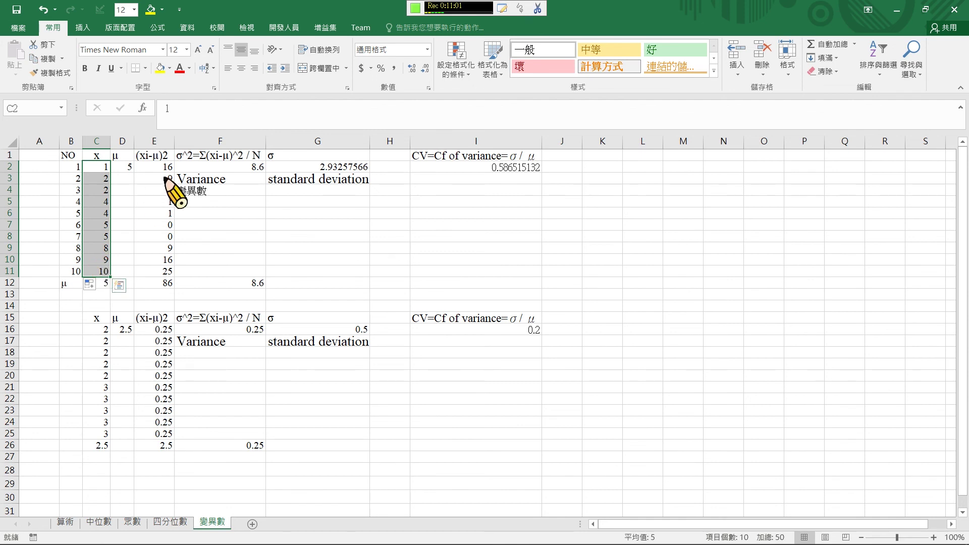
{"action": "left_click", "coordinate": [124, 169]}
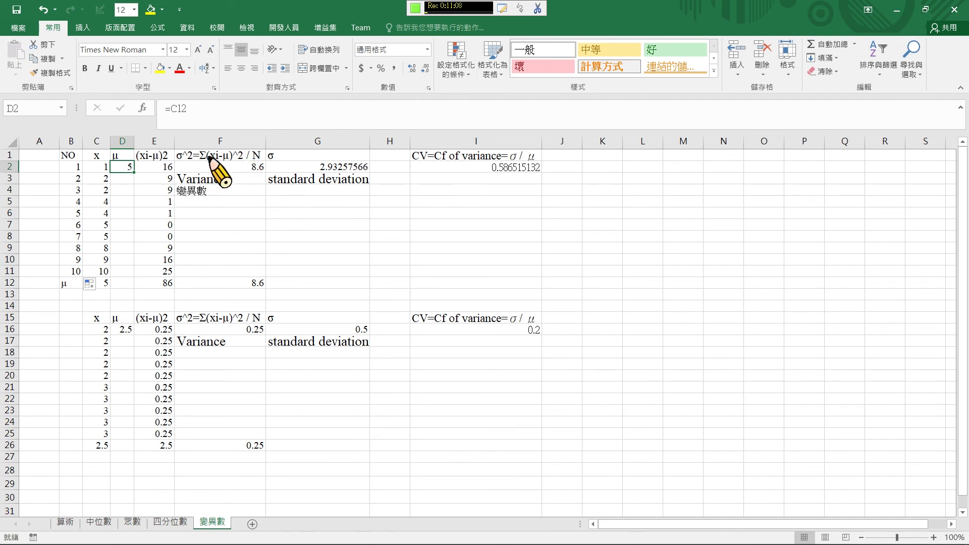
{"action": "left_click", "coordinate": [169, 167]}
{"action": "left_click", "coordinate": [98, 167]}
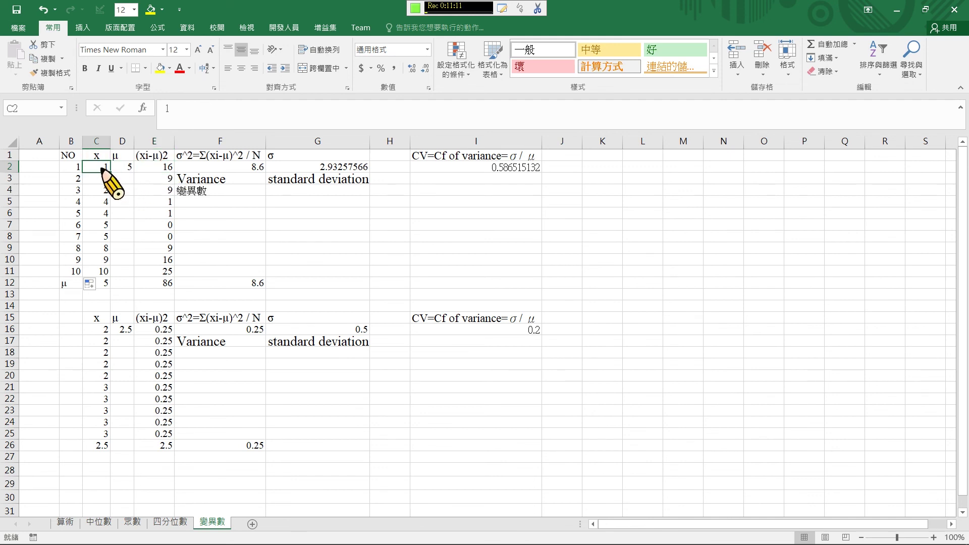
Step: Try filling the relative mean formula =C12 from D2 down to D11, and inspect the formulas in D2 and D3
{"action": "left_click", "coordinate": [124, 167]}
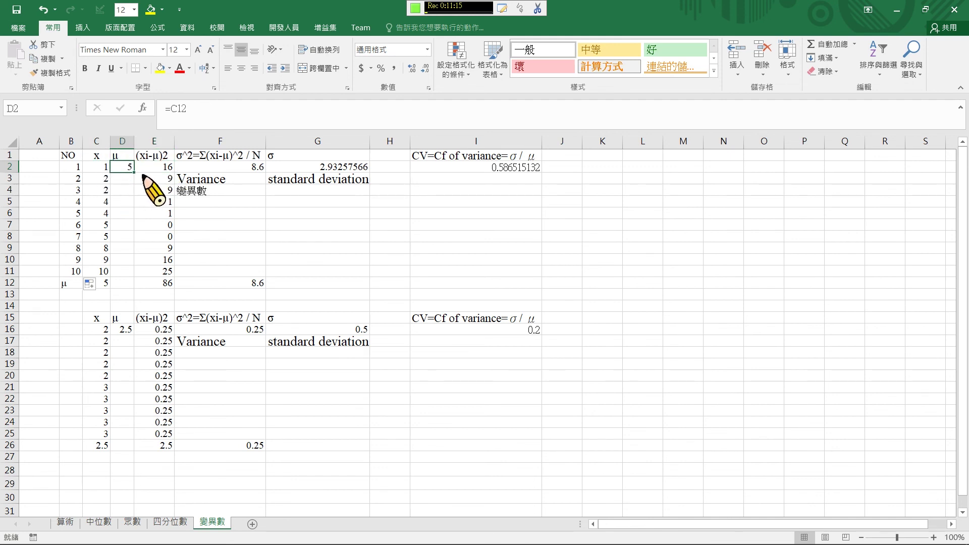
{"action": "left_click_drag", "start_coordinate": [134, 173], "coordinate": [139, 277]}
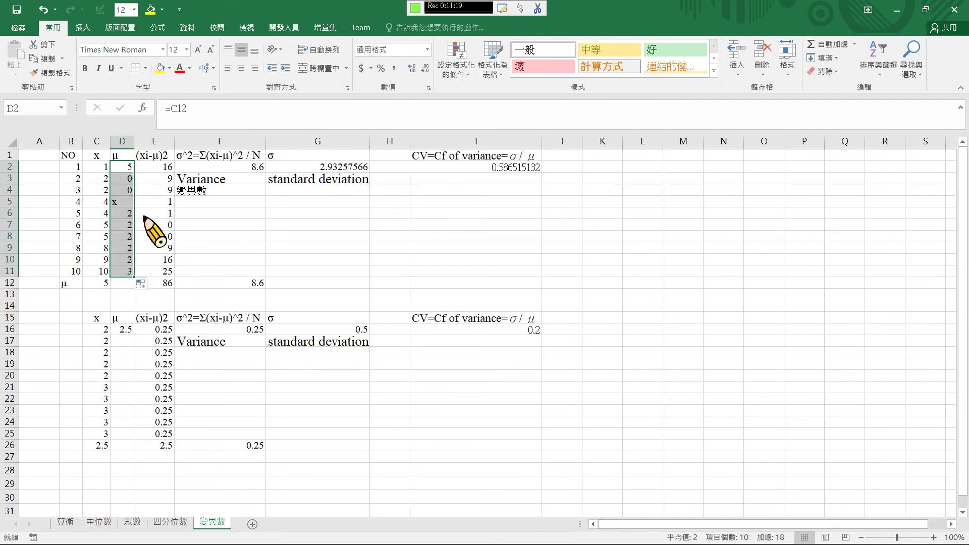
{"action": "left_click_drag", "start_coordinate": [130, 166], "coordinate": [130, 190]}
{"action": "left_click", "coordinate": [130, 167]}
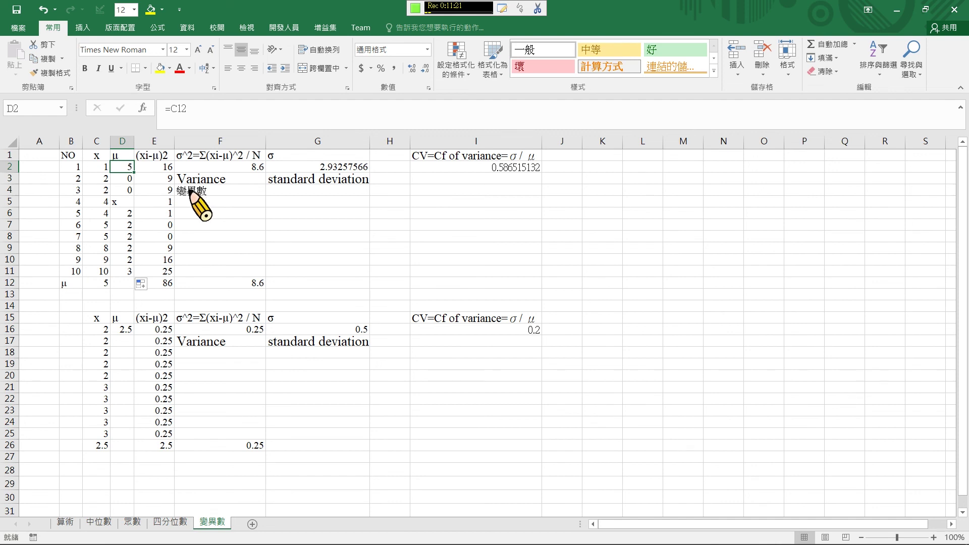
{"action": "left_click", "coordinate": [124, 180]}
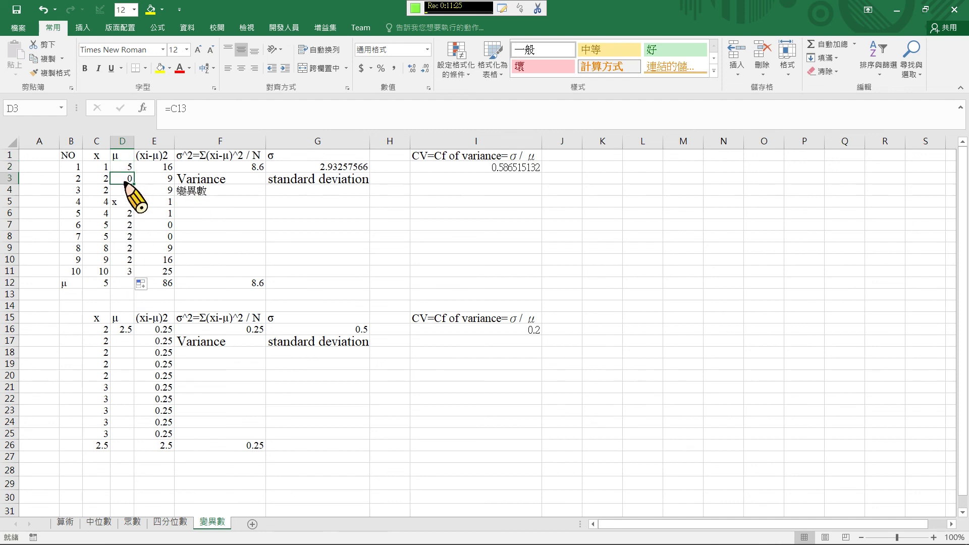
{"action": "left_click", "coordinate": [130, 167]}
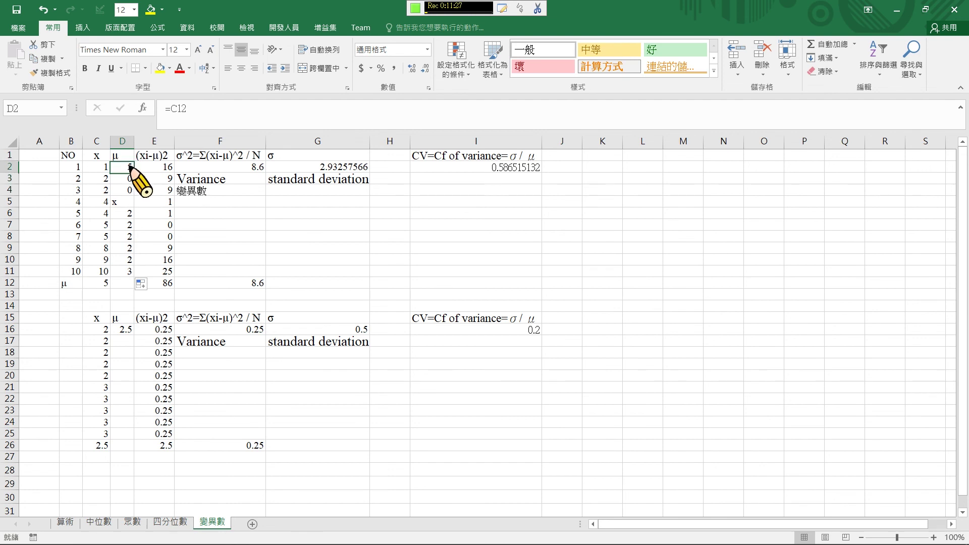
Step: Change the mean formula in D2 to =C$12 and fill it down through D11
{"action": "left_click", "coordinate": [178, 109]}
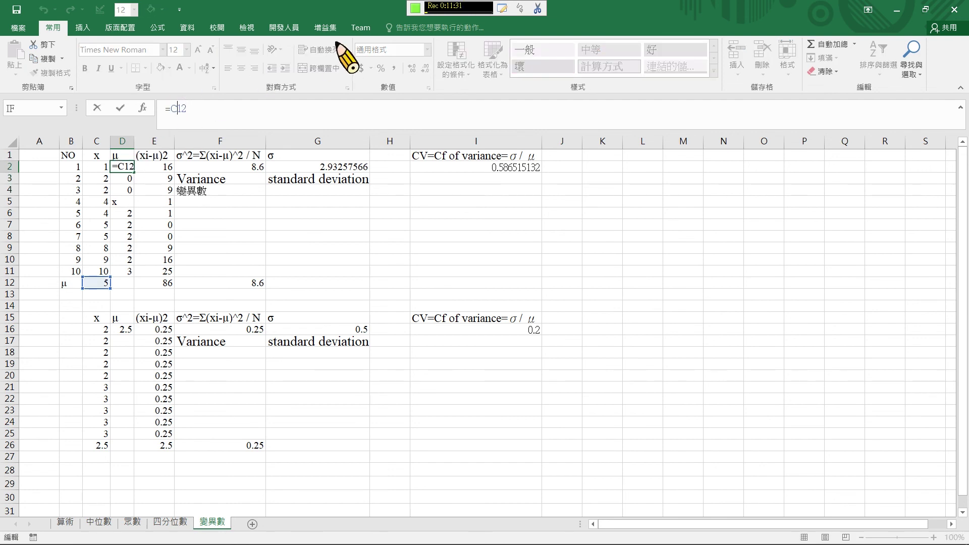
{"action": "type", "text": "A$"}
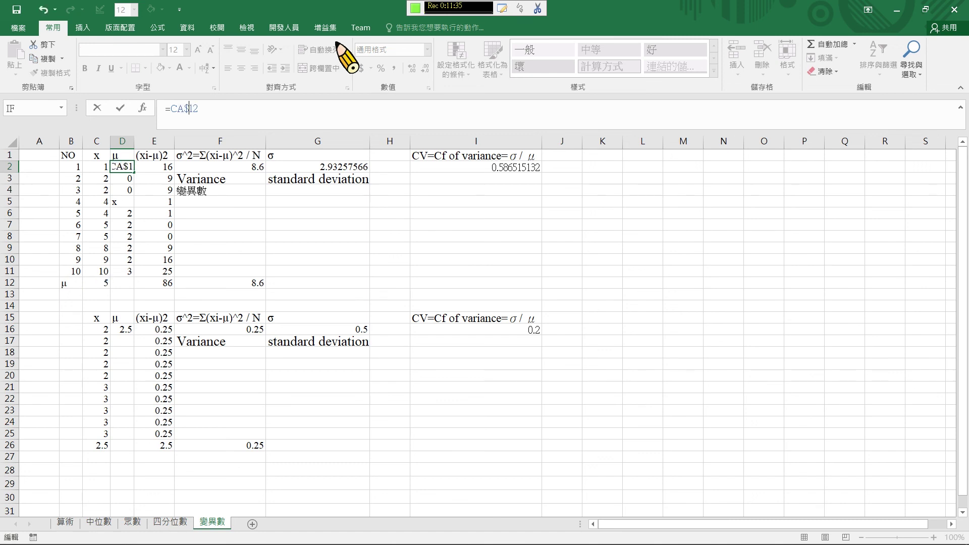
{"action": "key", "text": "BackSpace"}
{"action": "key", "text": "ctrl+Return"}
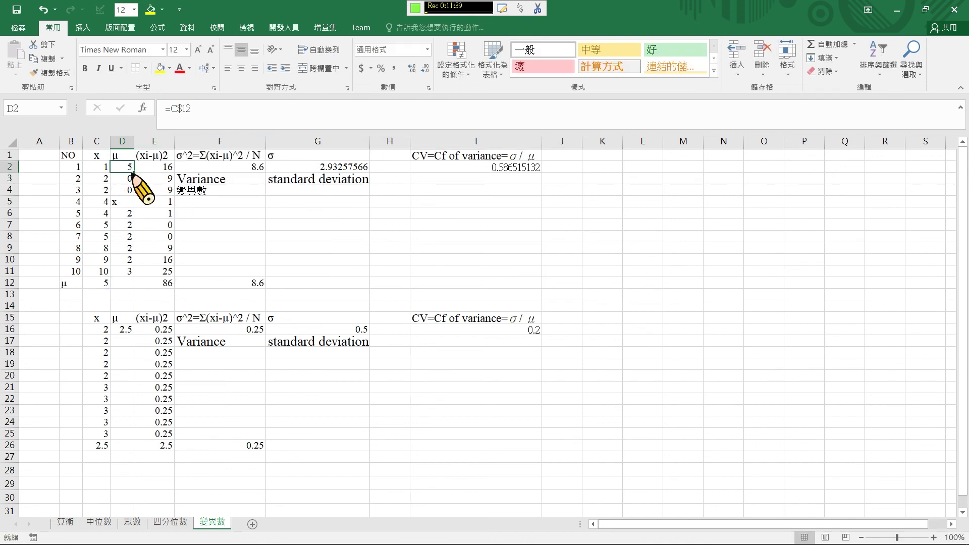
{"action": "left_click_drag", "start_coordinate": [134, 172], "coordinate": [135, 273]}
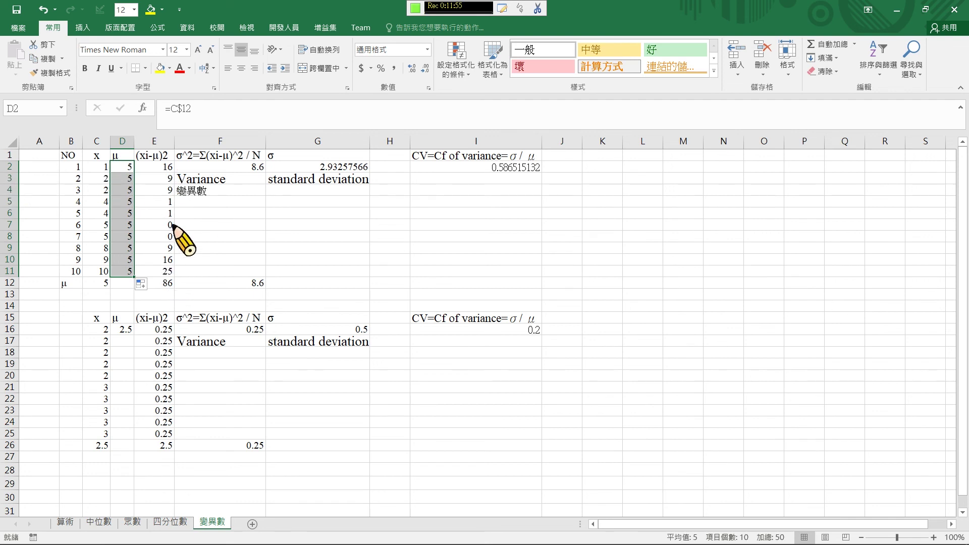
Step: Trace the first data set's squared deviations in E2:E11, their sum in E12, the variance in F12 and the standard deviation in G2
{"action": "left_click", "coordinate": [163, 181]}
{"action": "left_click_drag", "start_coordinate": [163, 181], "coordinate": [166, 275]}
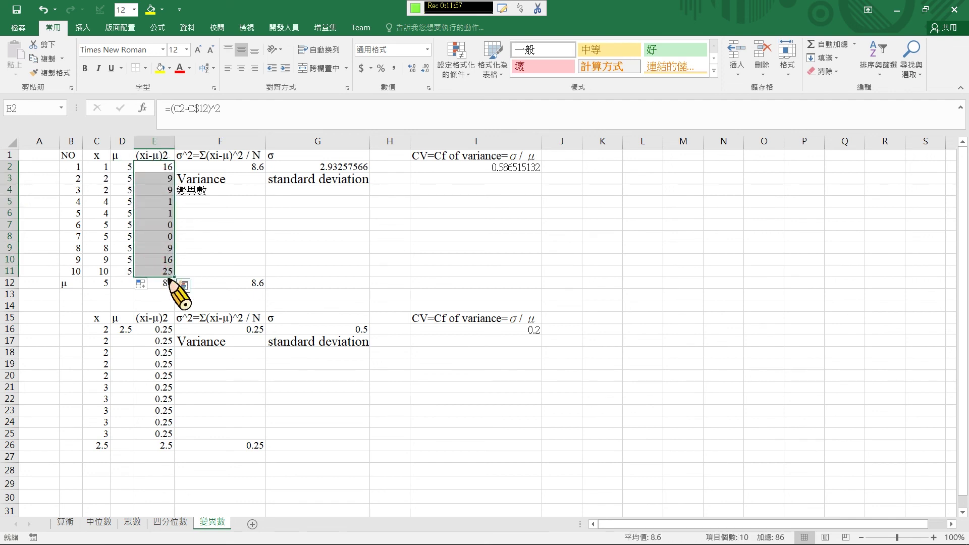
{"action": "left_click", "coordinate": [164, 281]}
{"action": "left_click", "coordinate": [258, 286]}
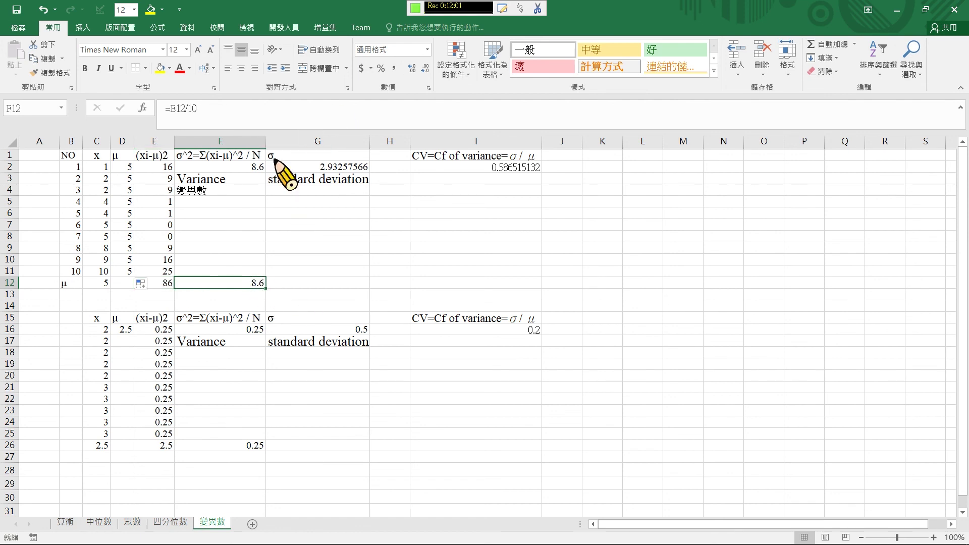
{"action": "left_click", "coordinate": [313, 169]}
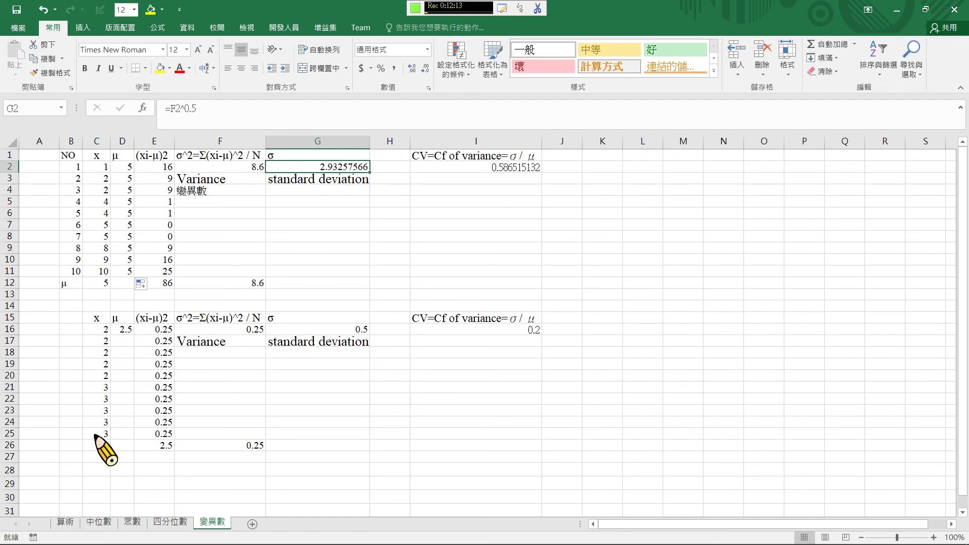
Step: Check the second data set's mean in C26, variance in F26 and F16, and standard deviation in G16
{"action": "left_click_drag", "start_coordinate": [96, 457], "coordinate": [96, 445]}
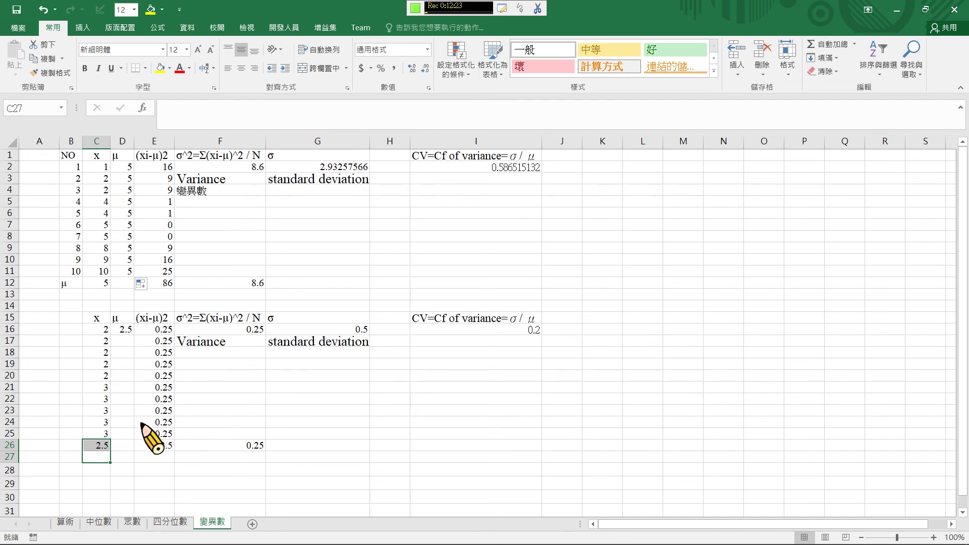
{"action": "left_click", "coordinate": [243, 445]}
{"action": "left_click", "coordinate": [256, 331]}
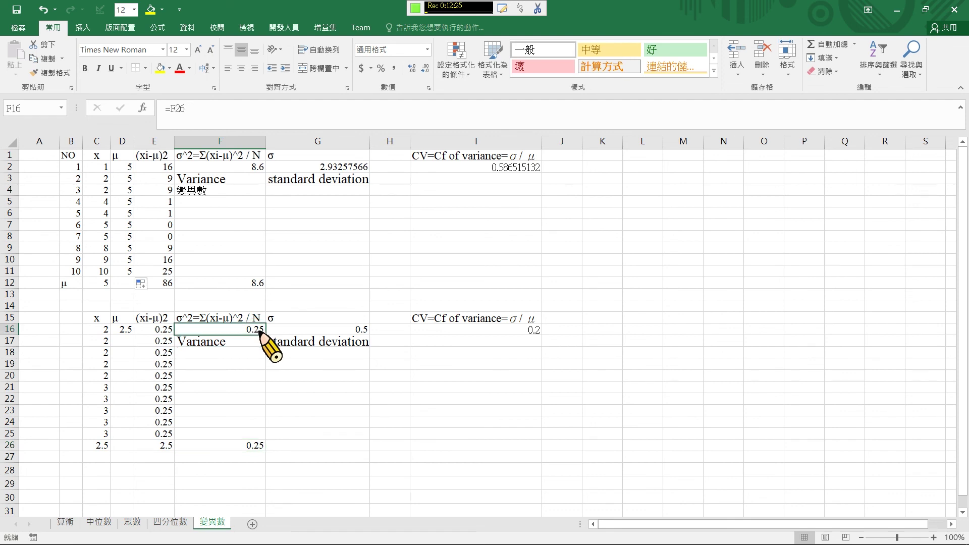
{"action": "left_click", "coordinate": [360, 330]}
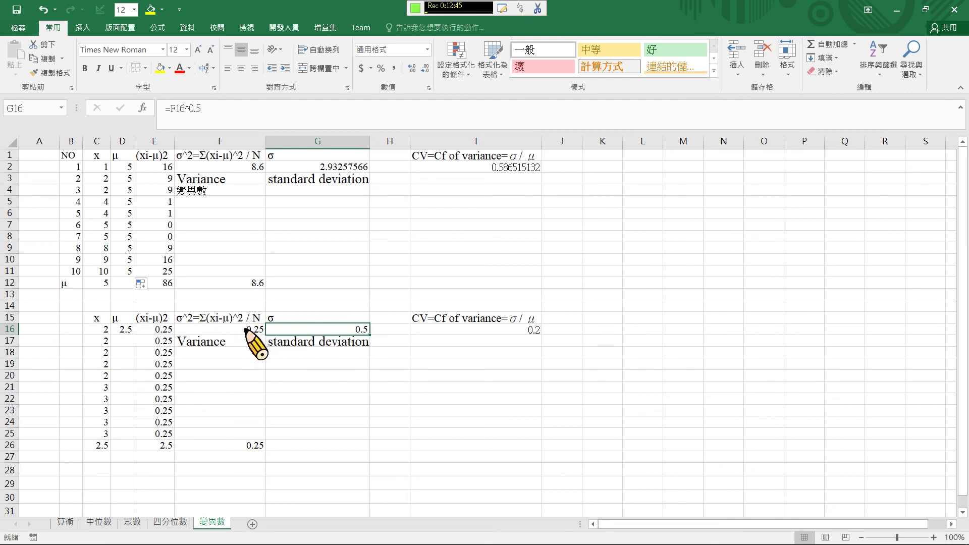
Step: Enter a variance and standard deviation example with 9 in I26 and 3 in J26, and select both cells
{"action": "left_click", "coordinate": [487, 446]}
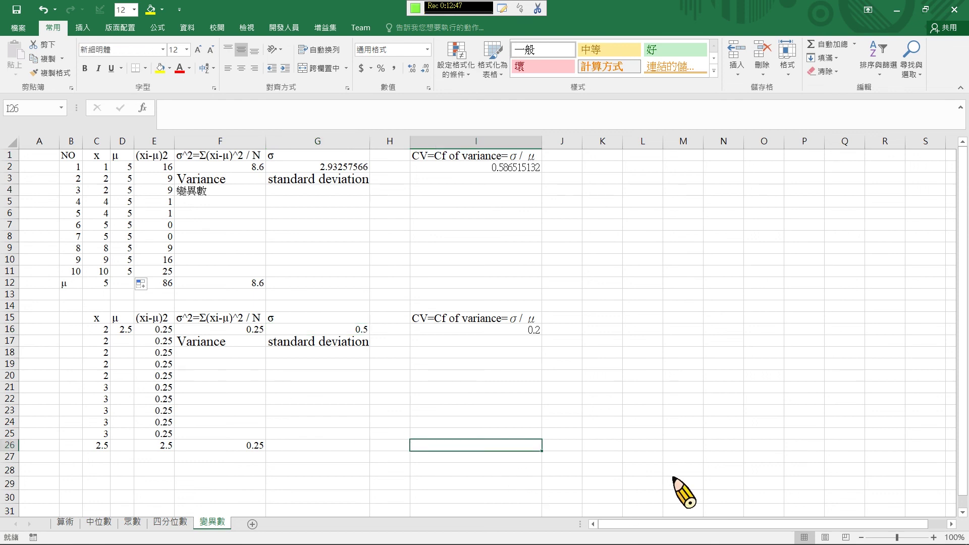
{"action": "type", "text": "9"}
{"action": "key", "text": "Tab"}
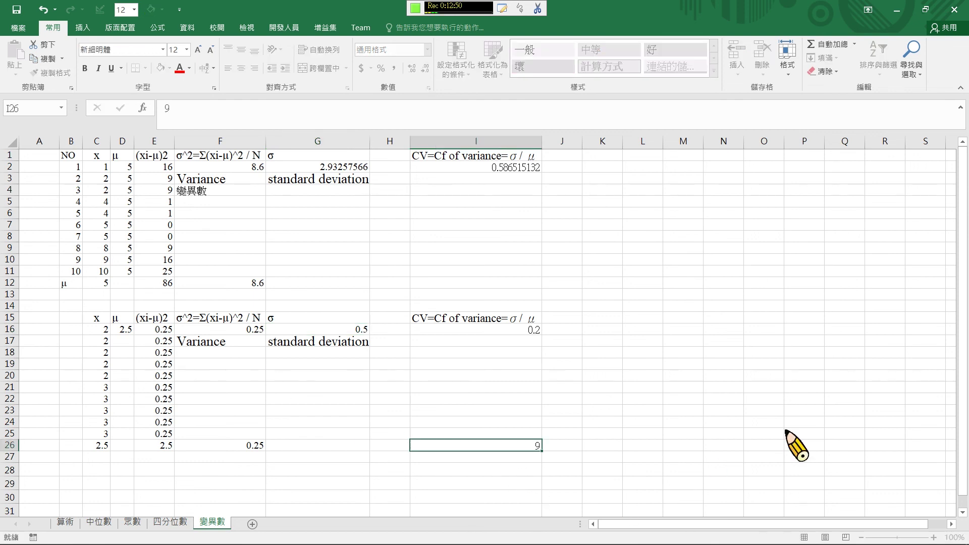
{"action": "type", "text": "3"}
{"action": "key", "text": "Down"}
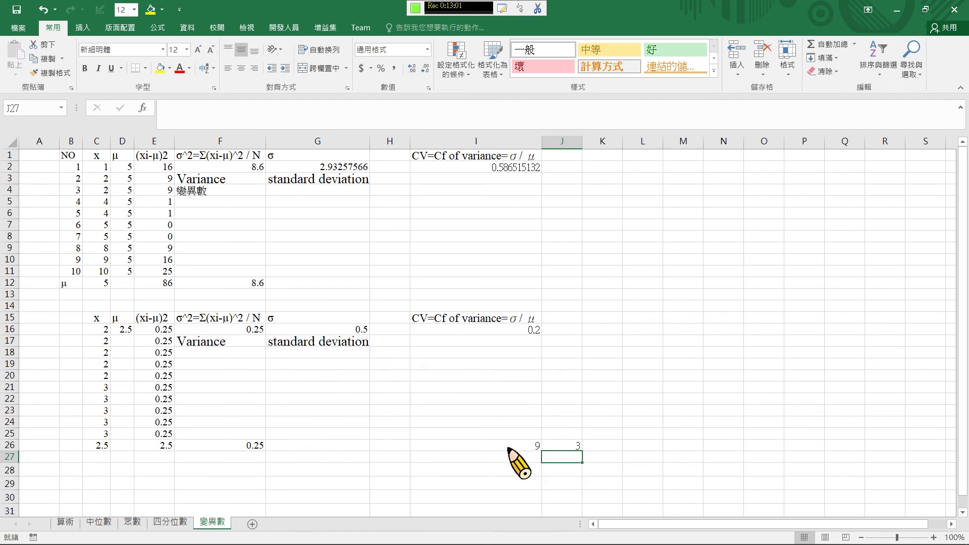
{"action": "left_click_drag", "start_coordinate": [488, 446], "coordinate": [551, 447]}
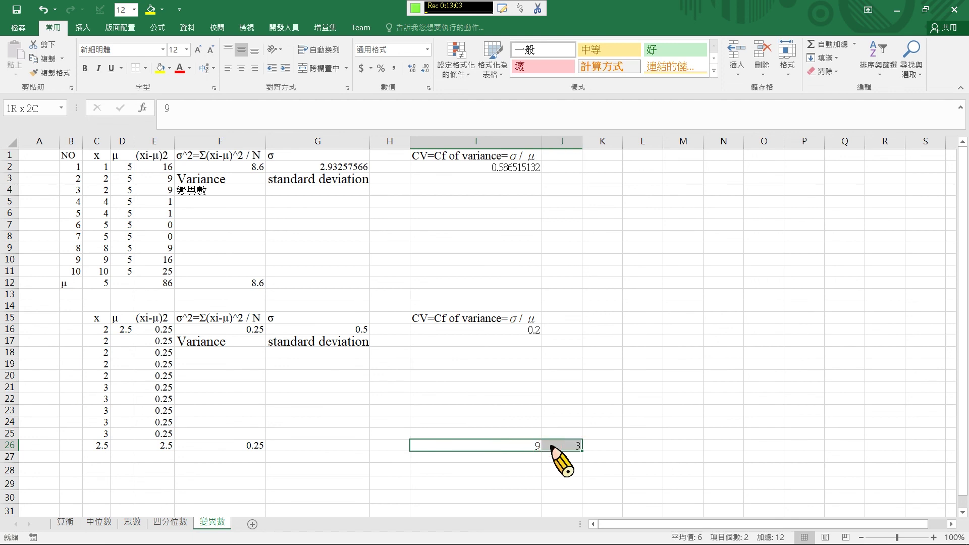
Step: Enter a second example pair above the first, with 25 in I24 and 5 in J24
{"action": "left_click", "coordinate": [499, 422]}
{"action": "type", "text": "25"}
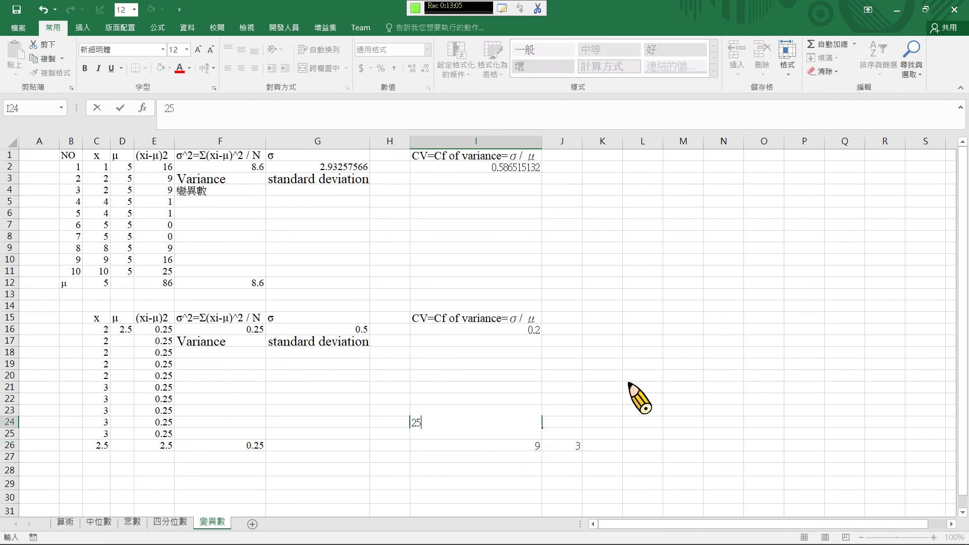
{"action": "key", "text": "Tab"}
{"action": "type", "text": "5"}
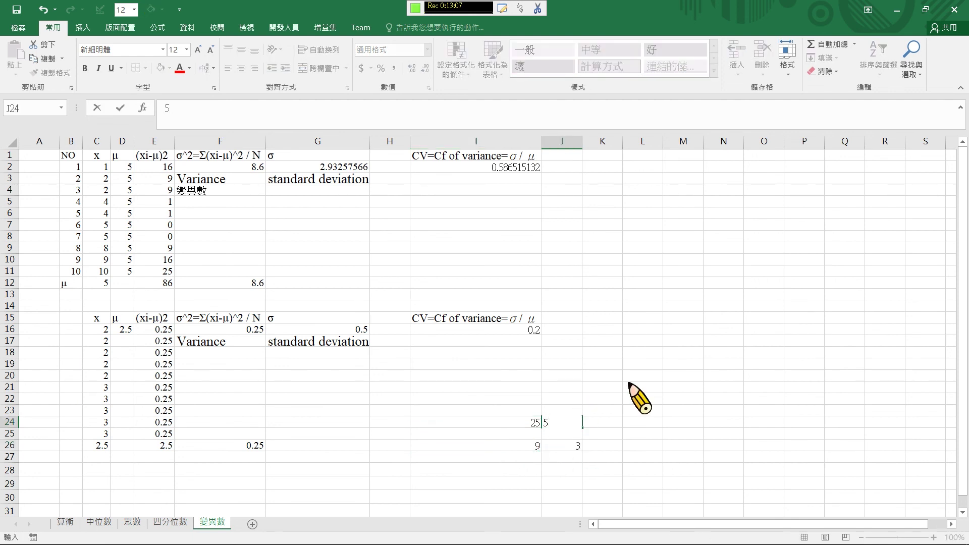
{"action": "key", "text": "Return"}
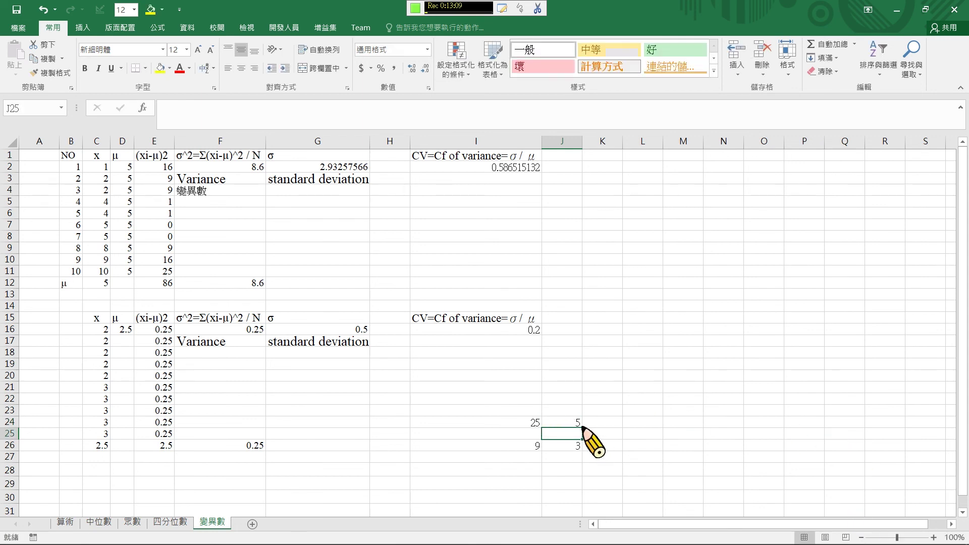